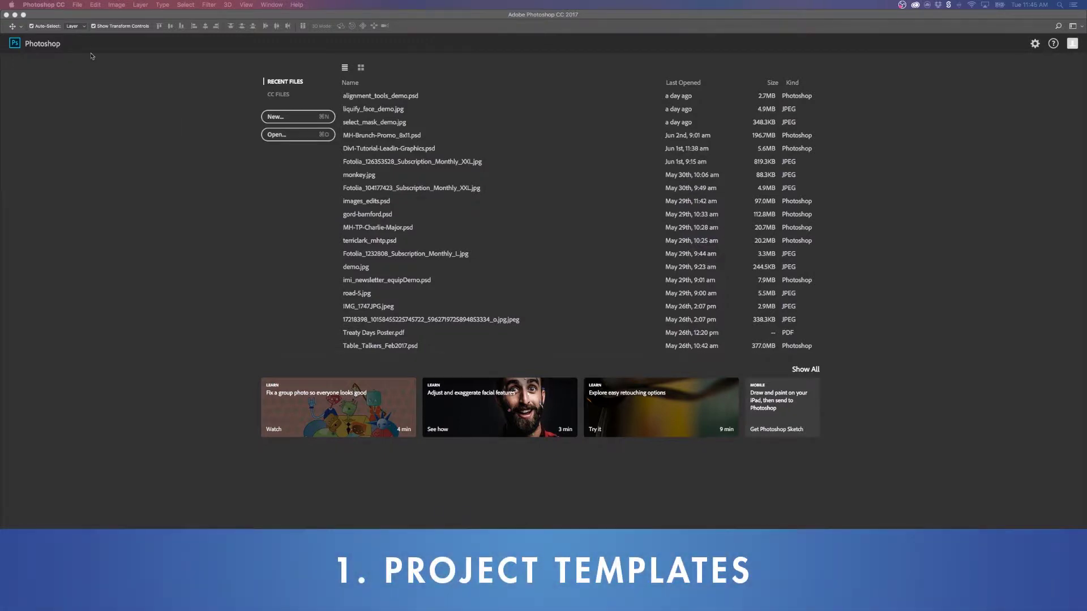
Start a new document and browse the Print and Web template collections
{"action": "left_click", "coordinate": [78, 5]}
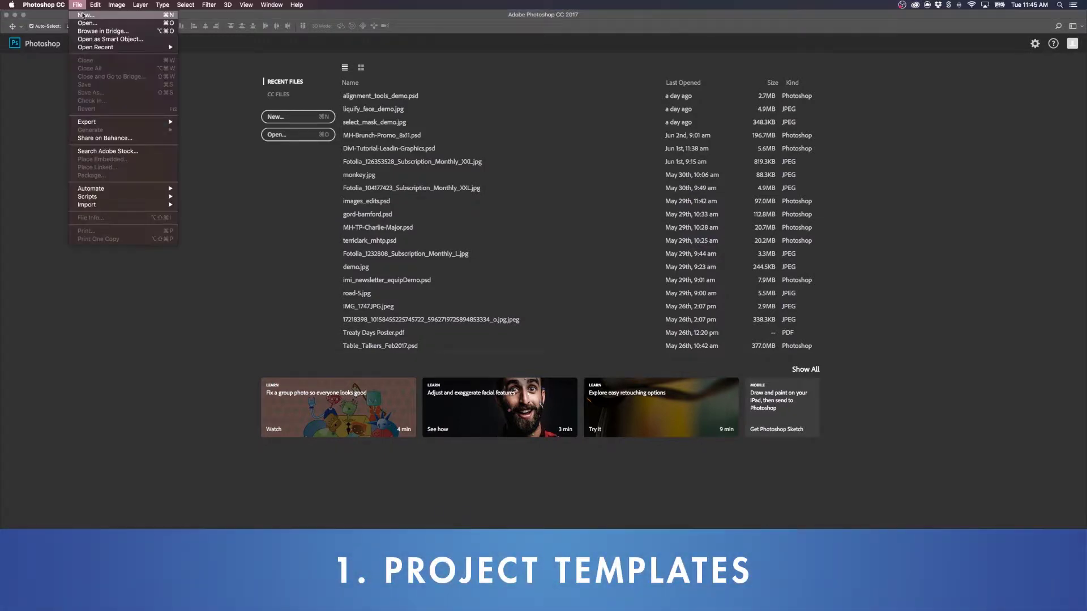
{"action": "left_click", "coordinate": [85, 15]}
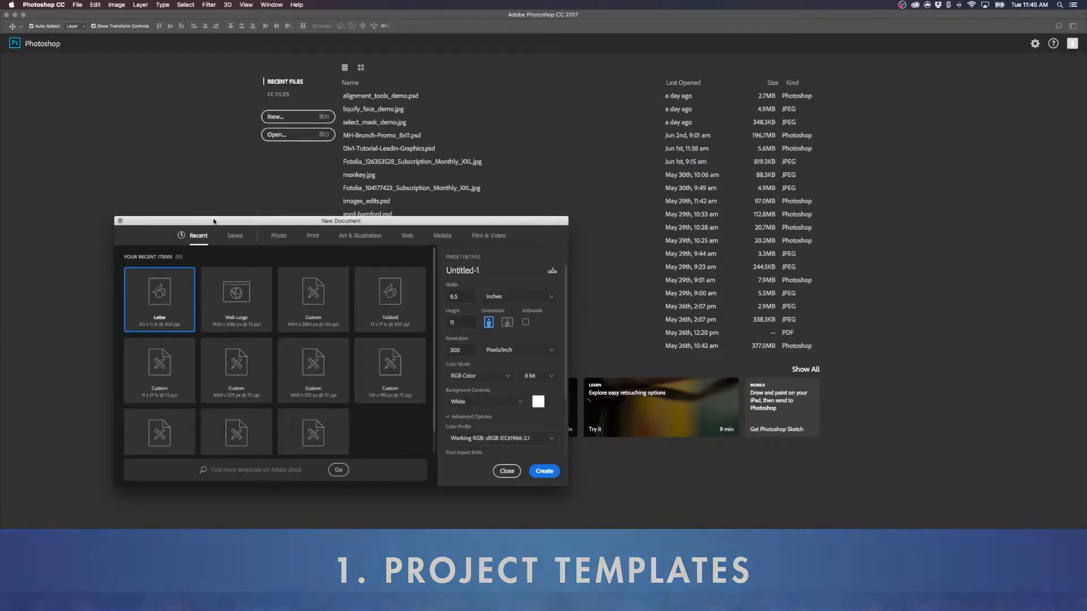
{"action": "left_click_drag", "start_coordinate": [215, 221], "coordinate": [348, 116]}
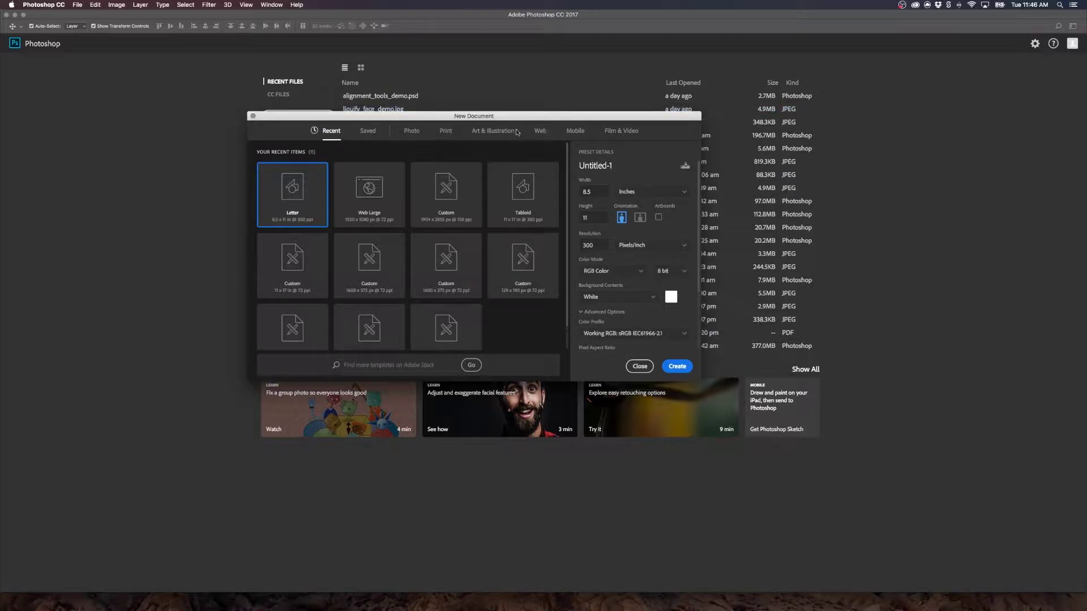
{"action": "left_click", "coordinate": [445, 132]}
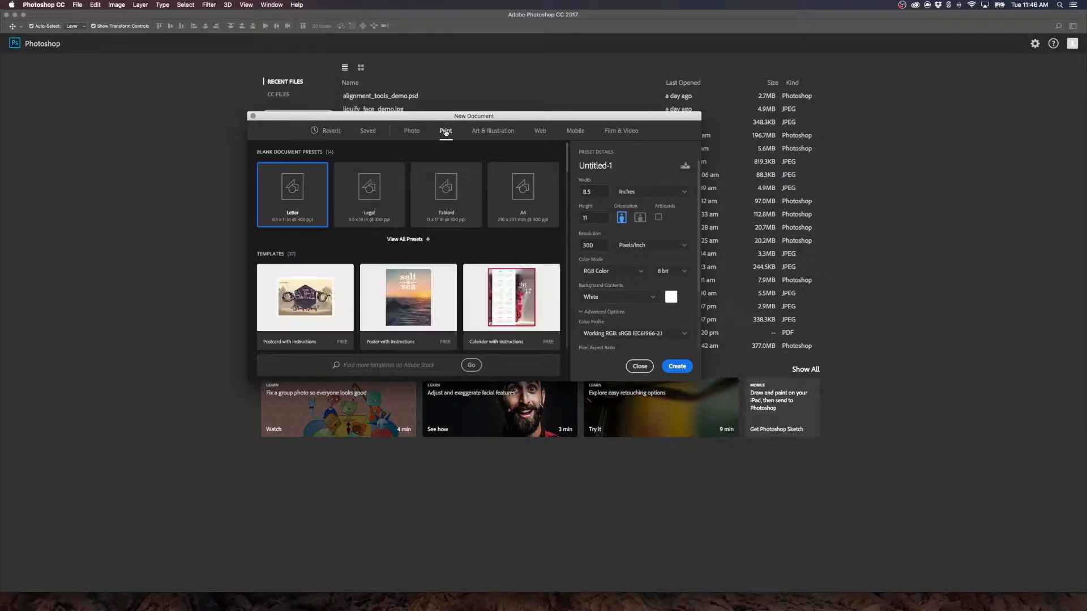
{"action": "left_click", "coordinate": [542, 132]}
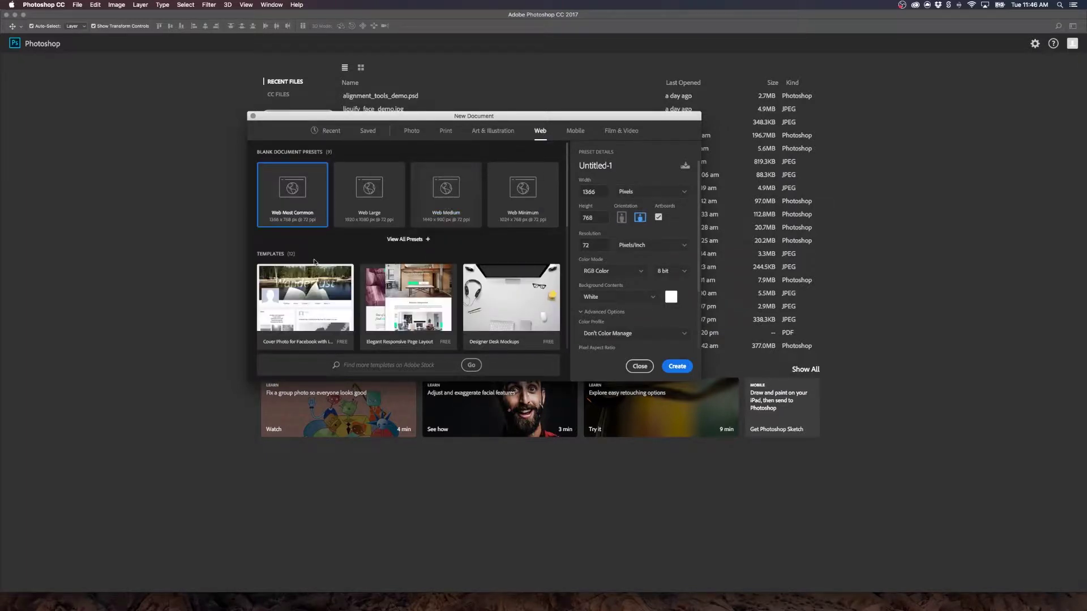
{"action": "scroll", "coordinate": [388, 297], "scroll_direction": "down", "scroll_amount": 10}
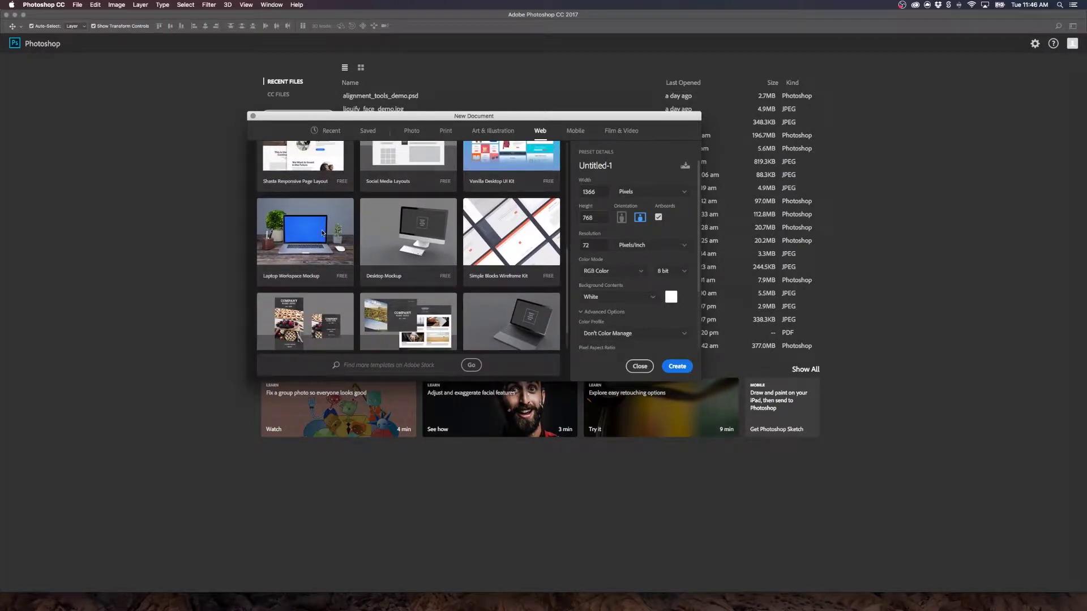
{"action": "scroll", "coordinate": [428, 232], "scroll_direction": "down", "scroll_amount": 3}
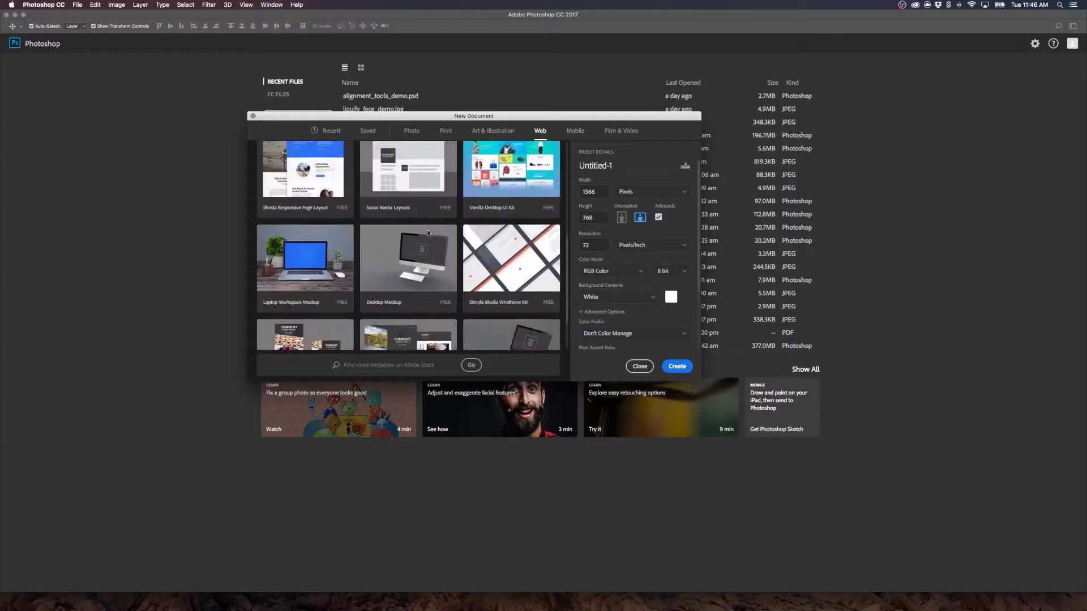
Search Adobe Stock templates for "web framework" and view the details of Fitness and Nutrition Flyer Layout Set 2
{"action": "left_click", "coordinate": [394, 368]}
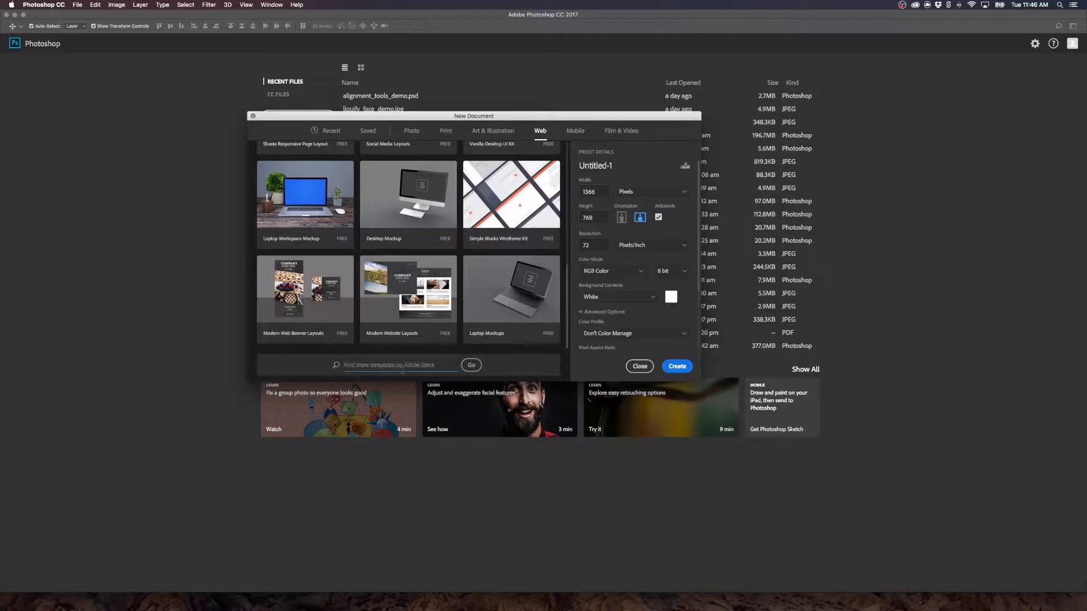
{"action": "type", "text": "web framework"}
{"action": "key", "text": "Return"}
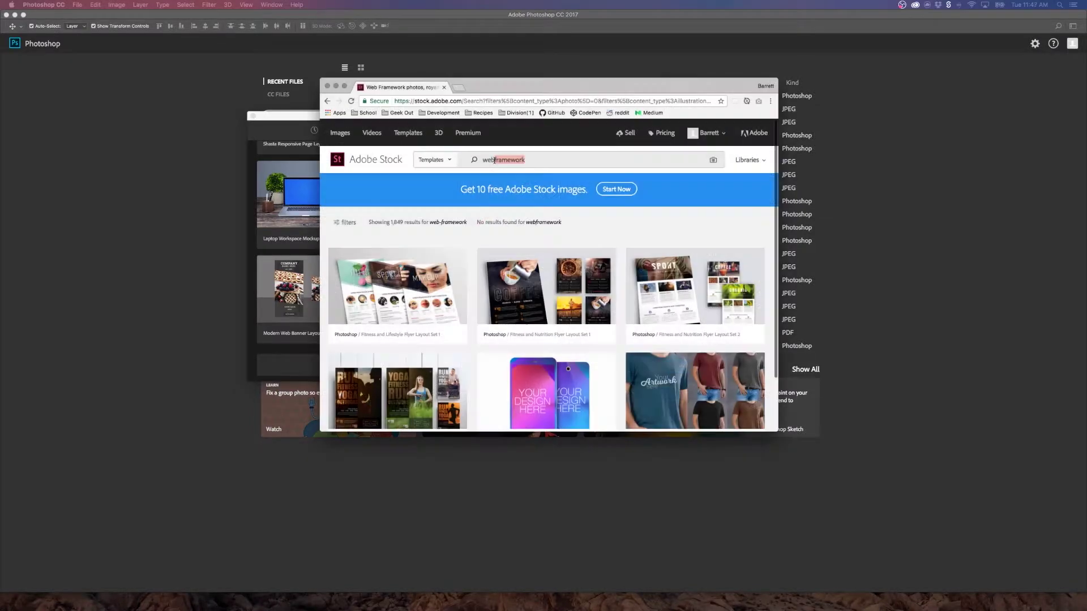
{"action": "scroll", "coordinate": [506, 214], "scroll_direction": "down", "scroll_amount": 3}
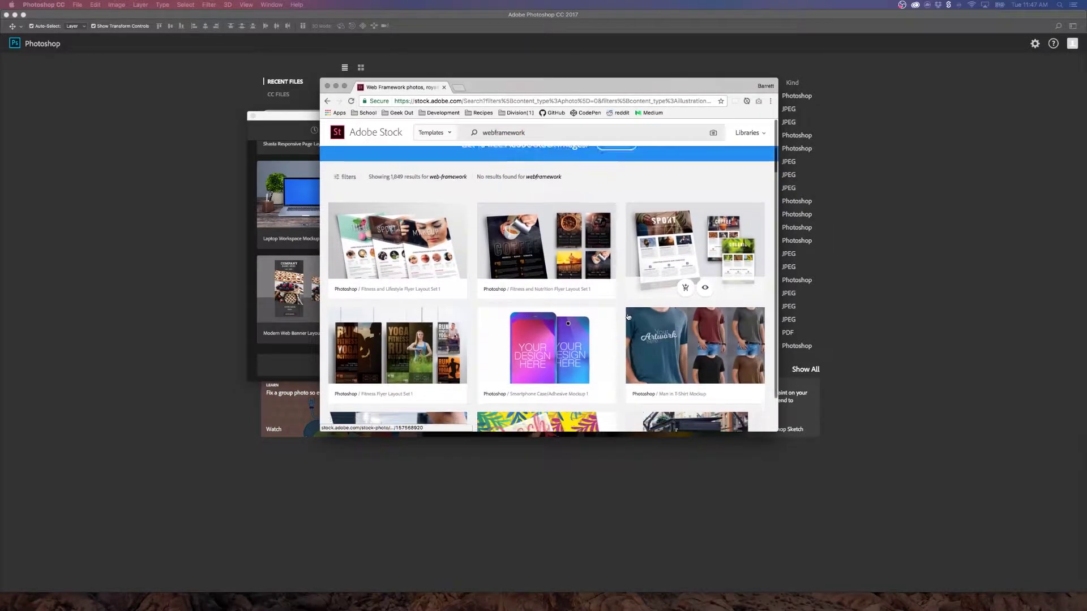
{"action": "left_click", "coordinate": [505, 214]}
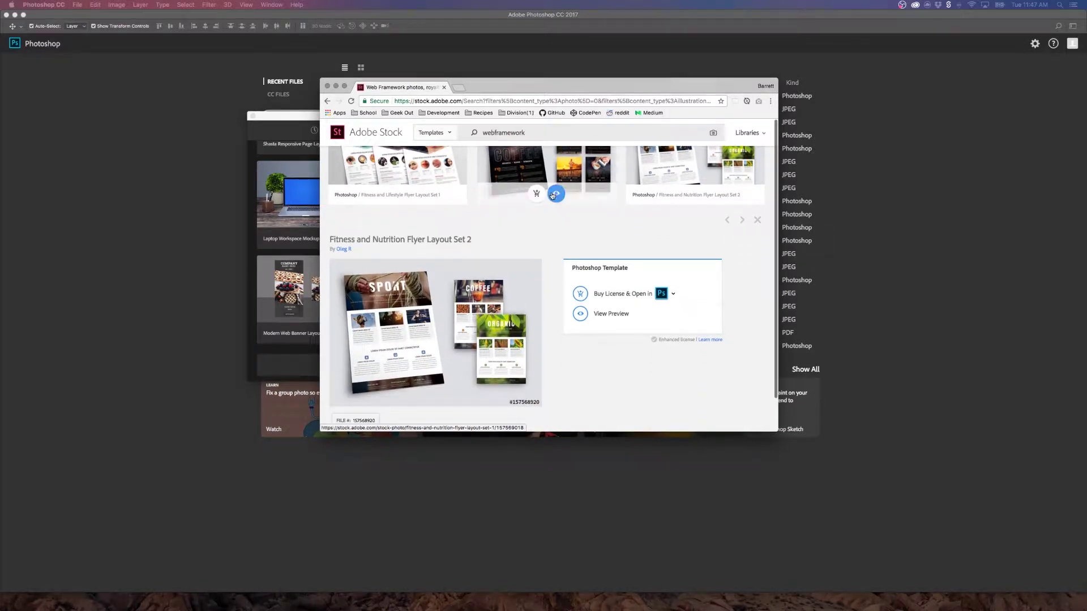
{"action": "scroll", "coordinate": [621, 222], "scroll_direction": "down", "scroll_amount": 5}
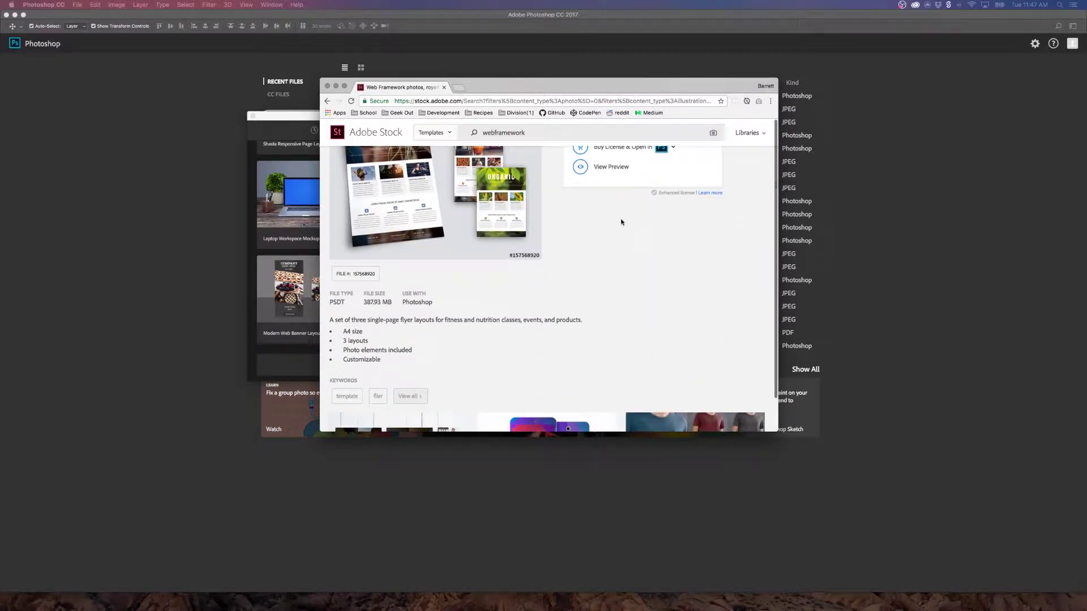
{"action": "scroll", "coordinate": [585, 216], "scroll_direction": "down", "scroll_amount": 8}
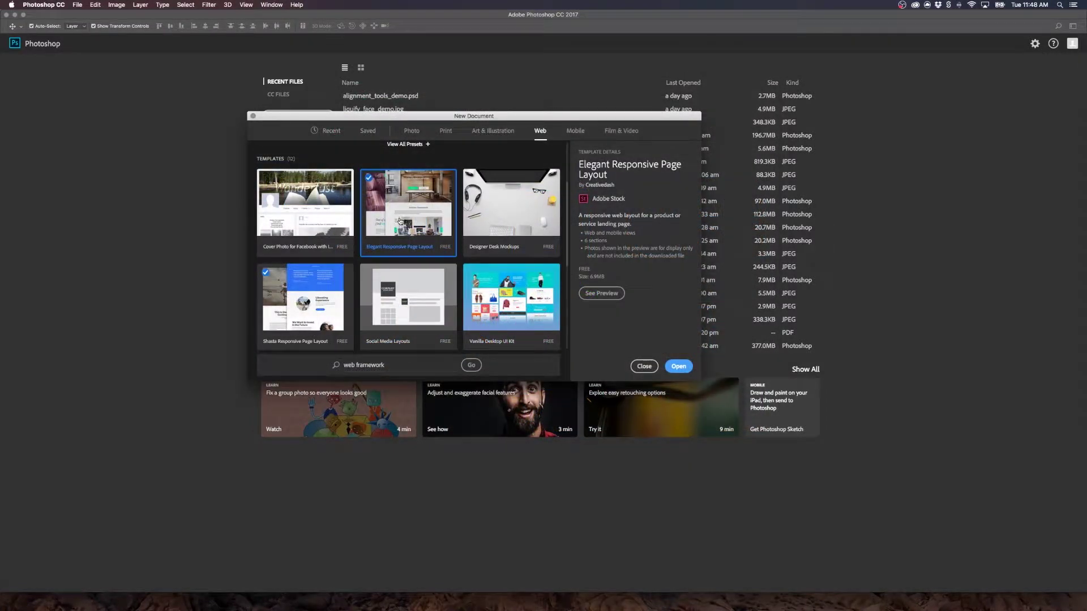
Preview and open the Elegant Responsive Page Layout template, resolving its missing fonts with the matching Typekit fonts
{"action": "left_click", "coordinate": [601, 293]}
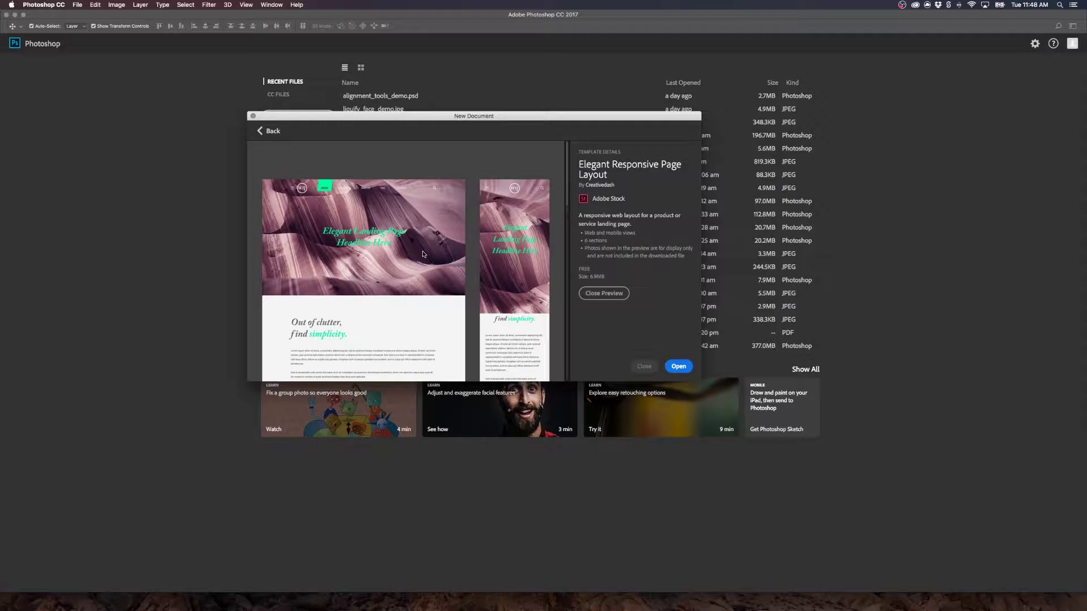
{"action": "left_click", "coordinate": [268, 131]}
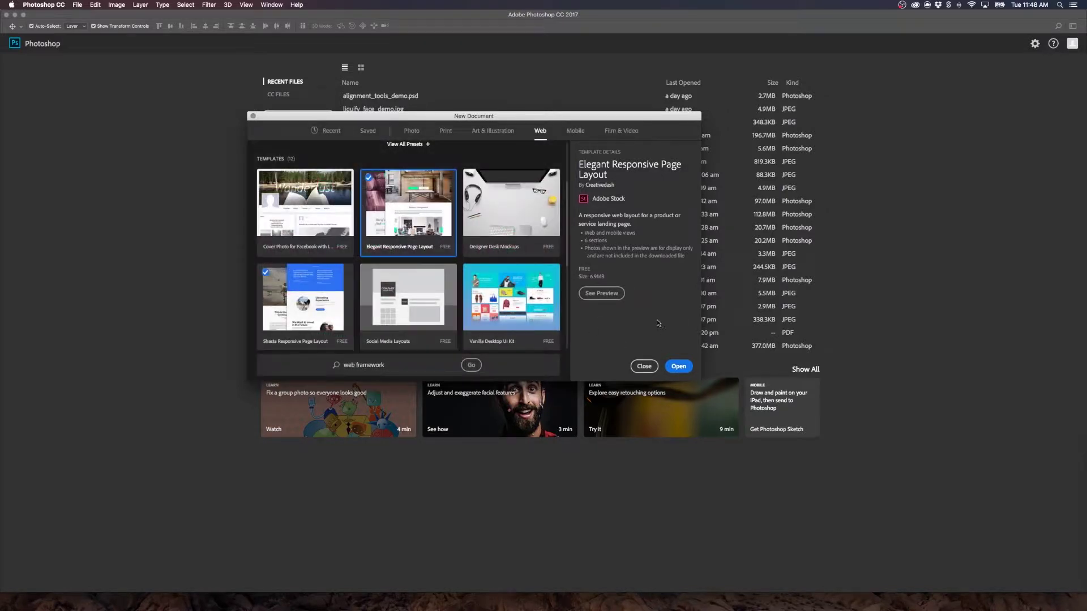
{"action": "left_click", "coordinate": [686, 366]}
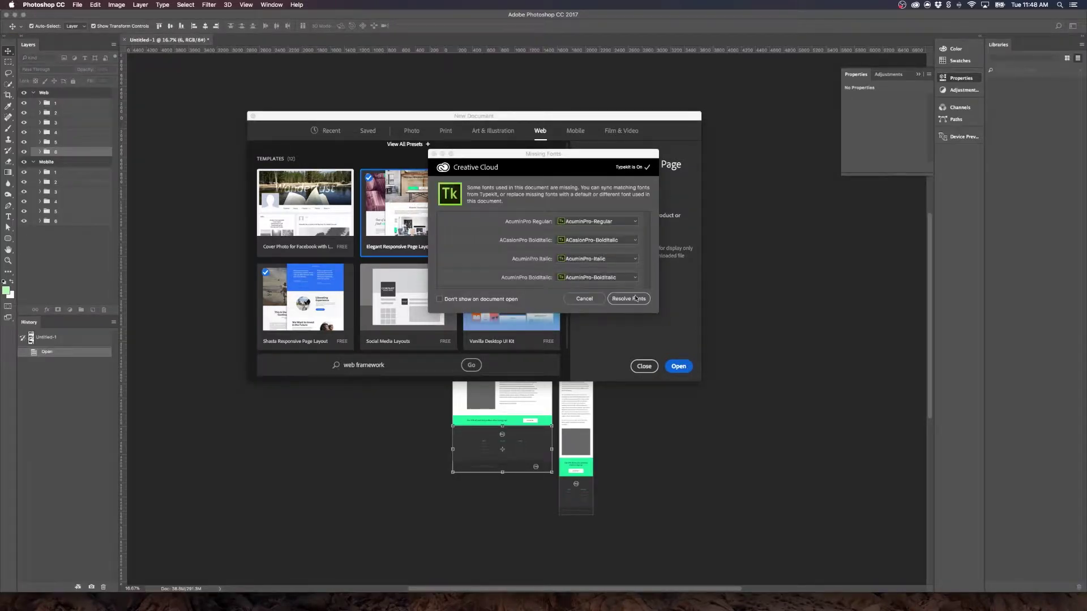
{"action": "left_click", "coordinate": [635, 298]}
{"action": "left_click", "coordinate": [634, 300]}
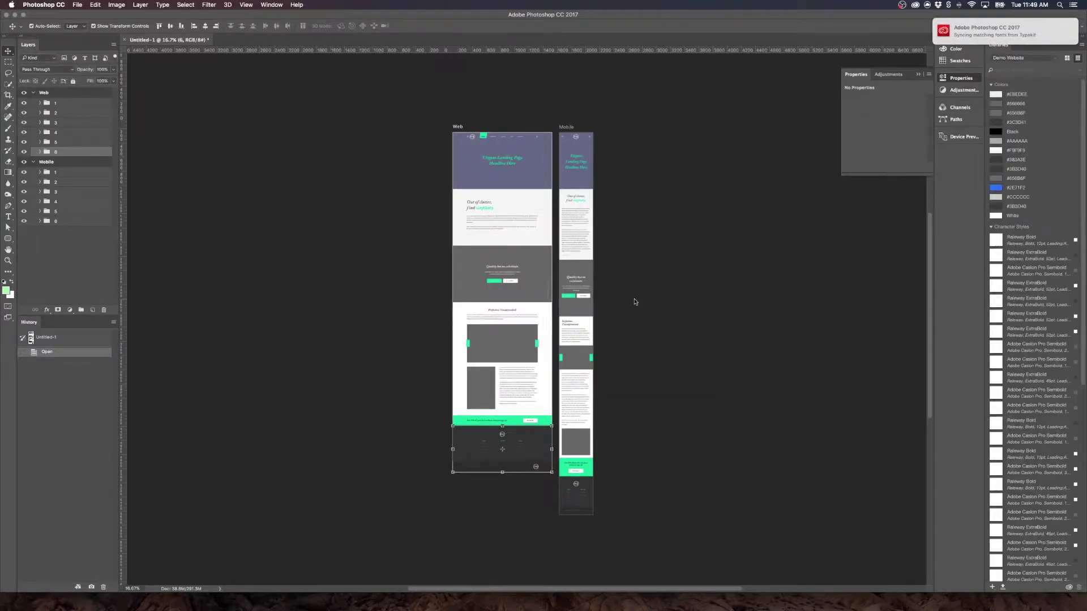
Examine the sections of the template's Web and Mobile artboards up close
{"action": "key", "text": "super+equal"}
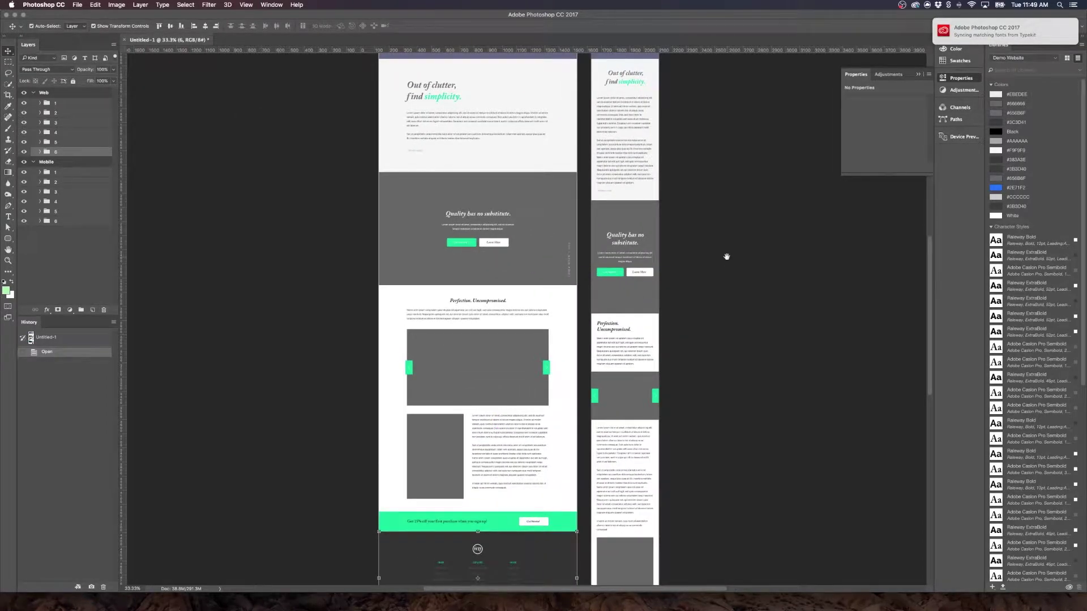
{"action": "left_click_drag", "start_coordinate": [667, 468], "coordinate": [664, 468]}
{"action": "scroll", "coordinate": [665, 469], "scroll_direction": "up", "scroll_amount": 10}
{"action": "scroll", "coordinate": [664, 469], "scroll_direction": "right", "scroll_amount": 3}
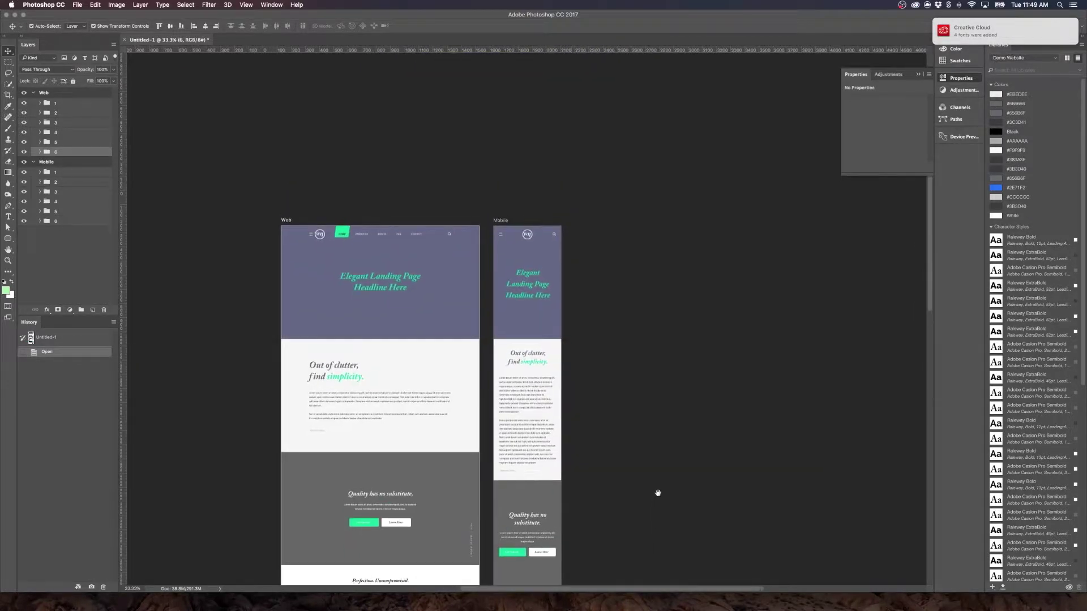
{"action": "scroll", "coordinate": [573, 323], "scroll_direction": "down", "scroll_amount": 17}
{"action": "scroll", "coordinate": [574, 323], "scroll_direction": "up", "scroll_amount": 12}
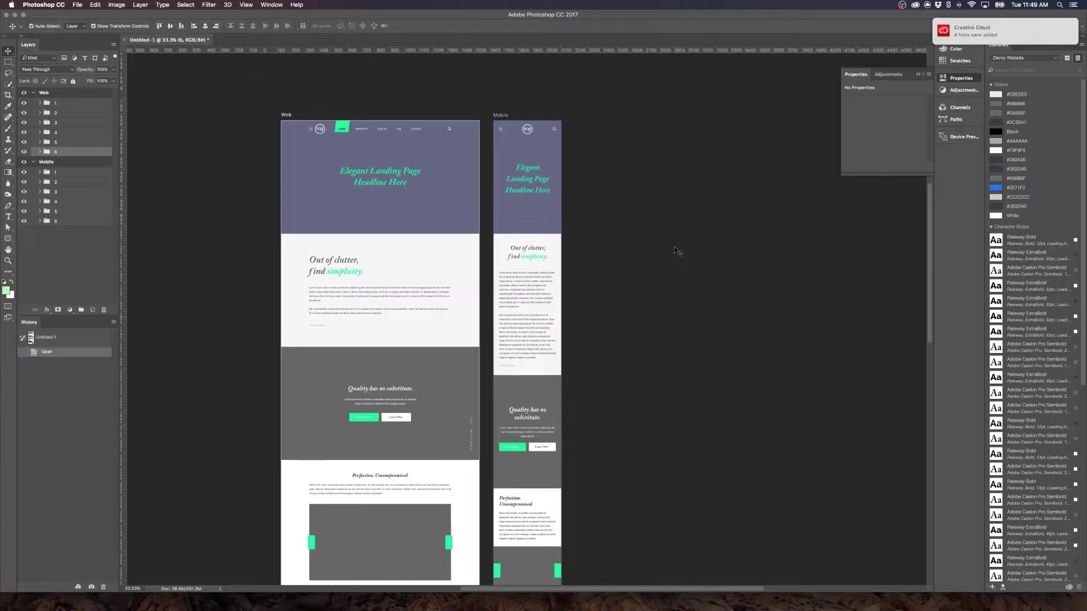
{"action": "scroll", "coordinate": [274, 242], "scroll_direction": "down", "scroll_amount": 3}
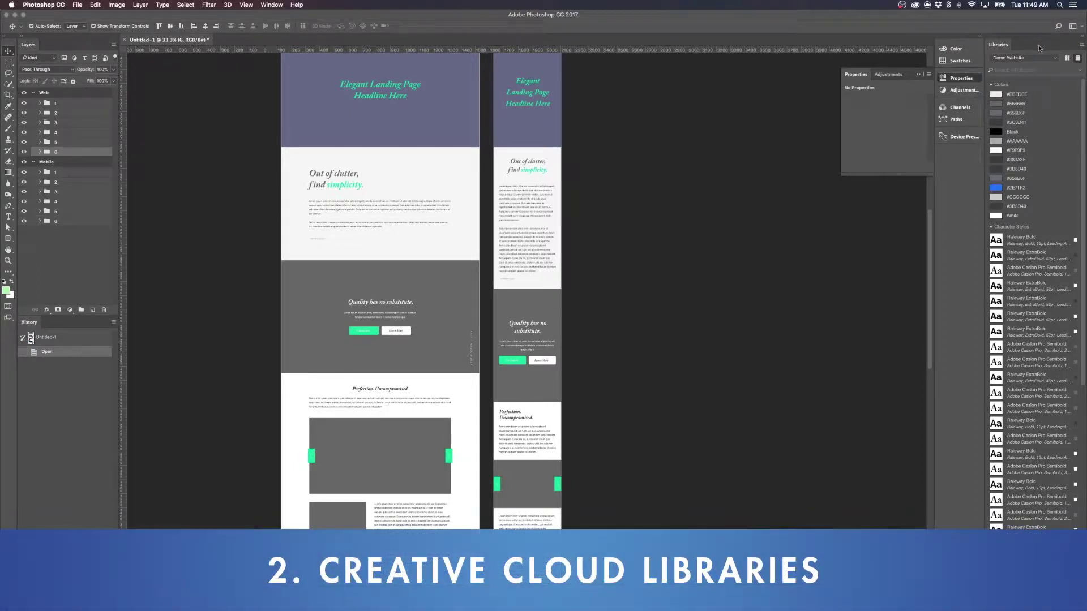
Float the Libraries panel beside the Mobile artboard and widen it
{"action": "left_click_drag", "start_coordinate": [1039, 49], "coordinate": [802, 31]}
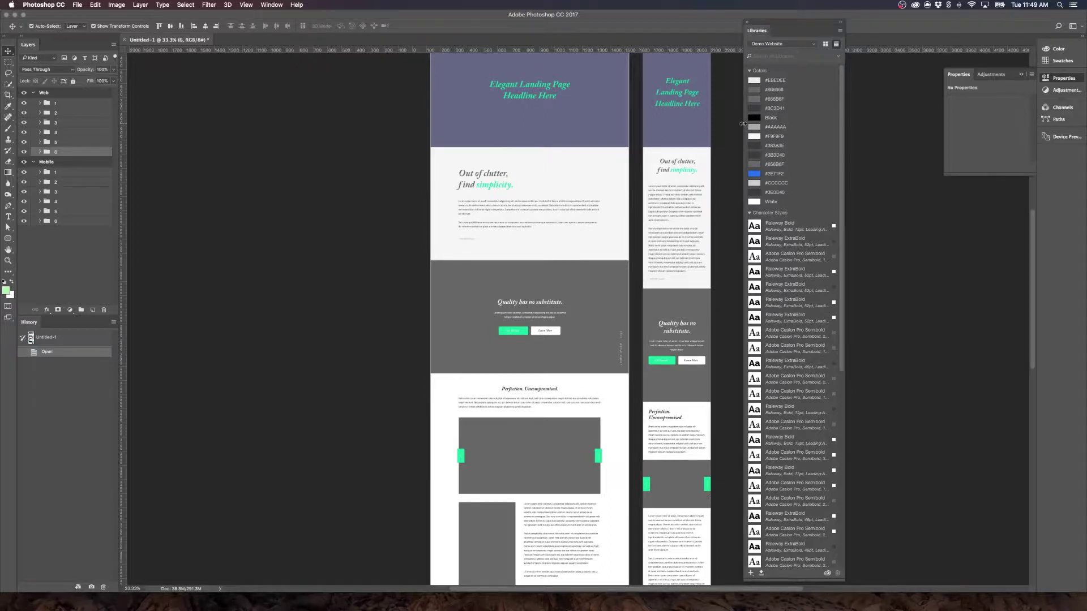
{"action": "left_click_drag", "start_coordinate": [744, 126], "coordinate": [684, 120]}
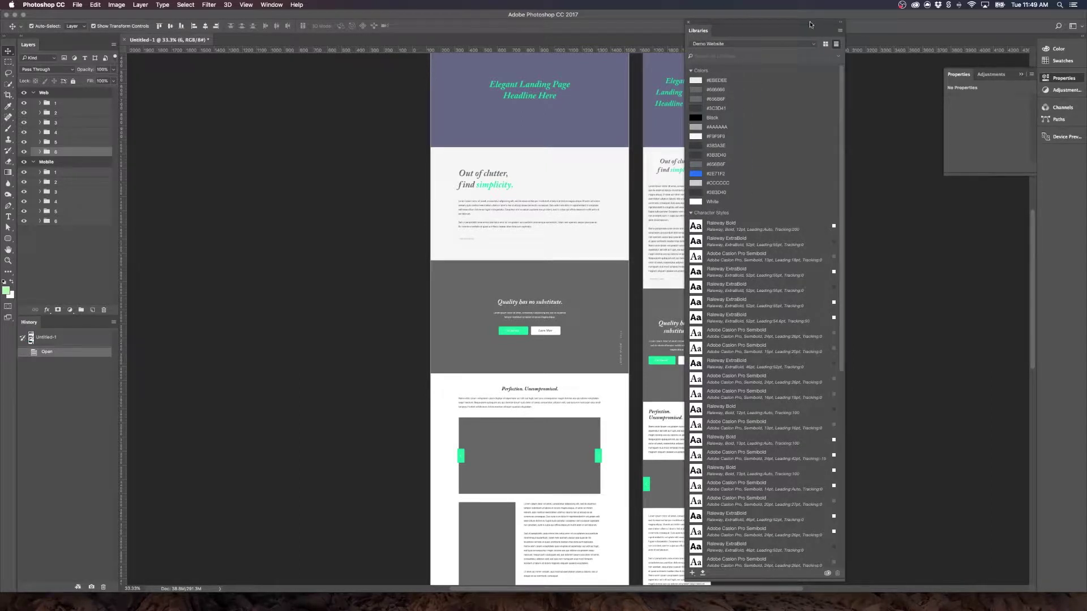
{"action": "left_click_drag", "start_coordinate": [787, 27], "coordinate": [819, 15]}
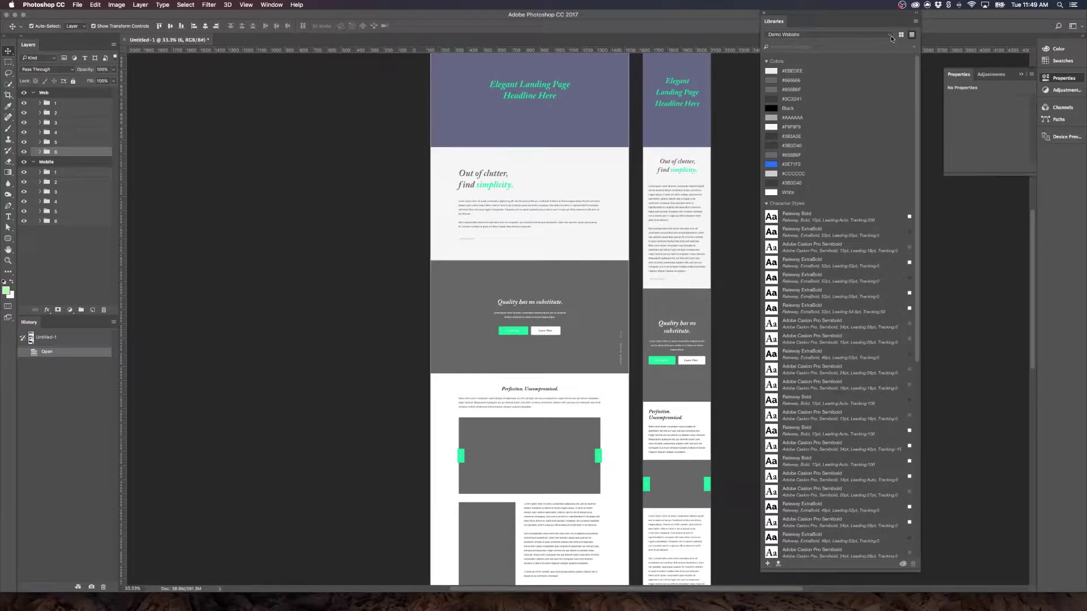
Switch to the Stock Templates library, and create a new library named Web Template
{"action": "left_click", "coordinate": [890, 38]}
{"action": "left_click", "coordinate": [875, 39]}
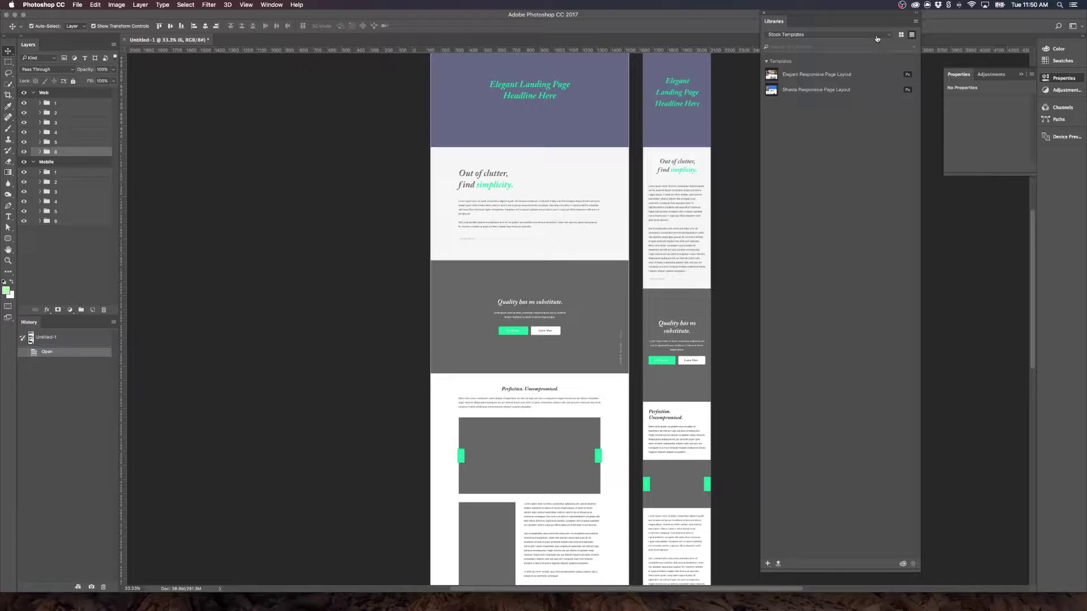
{"action": "left_click", "coordinate": [877, 39]}
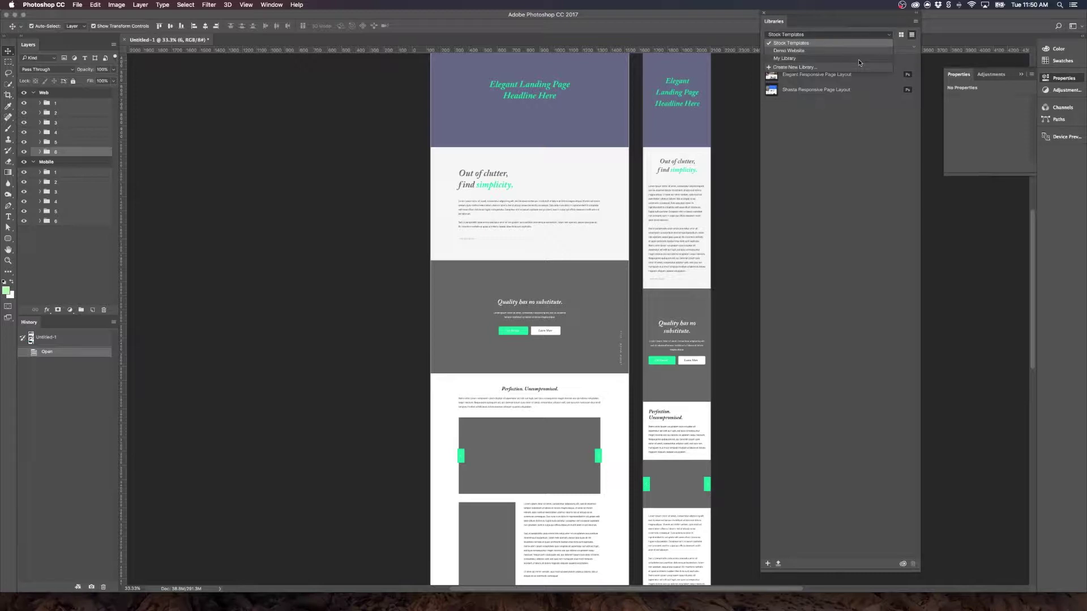
{"action": "left_click", "coordinate": [858, 59]}
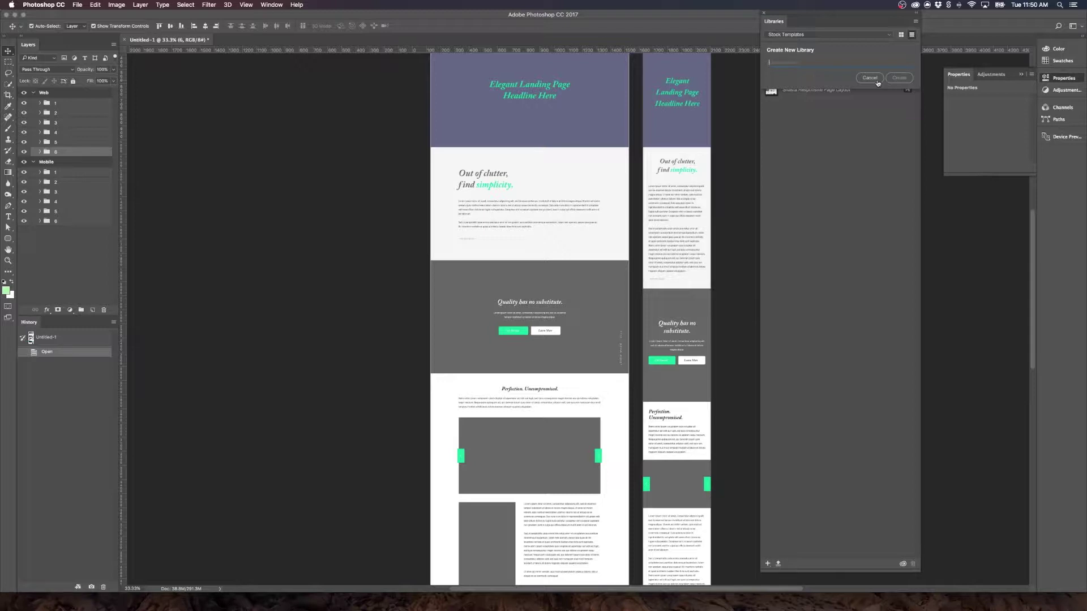
{"action": "left_click", "coordinate": [876, 80]}
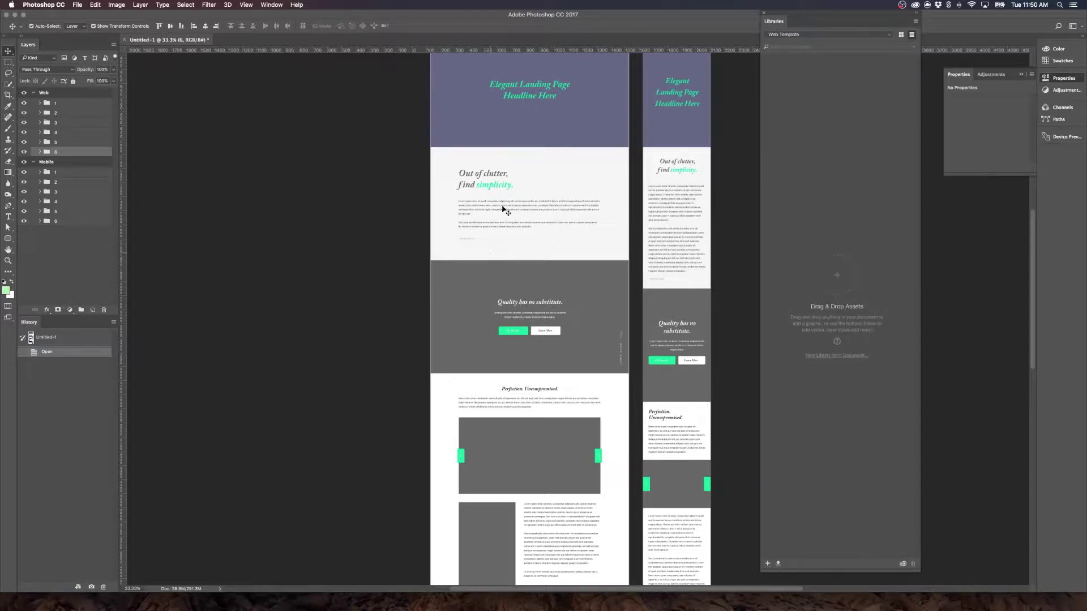
Create a new library from the document's character styles, colors and smart objects, replacing the smart objects with links
{"action": "left_click", "coordinate": [916, 22]}
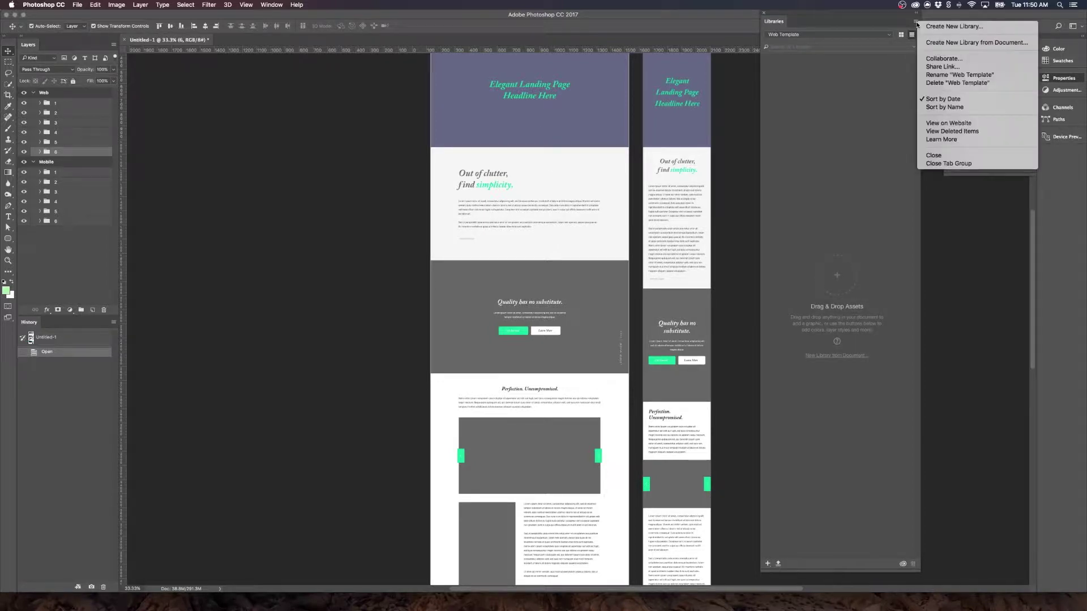
{"action": "left_click", "coordinate": [956, 43]}
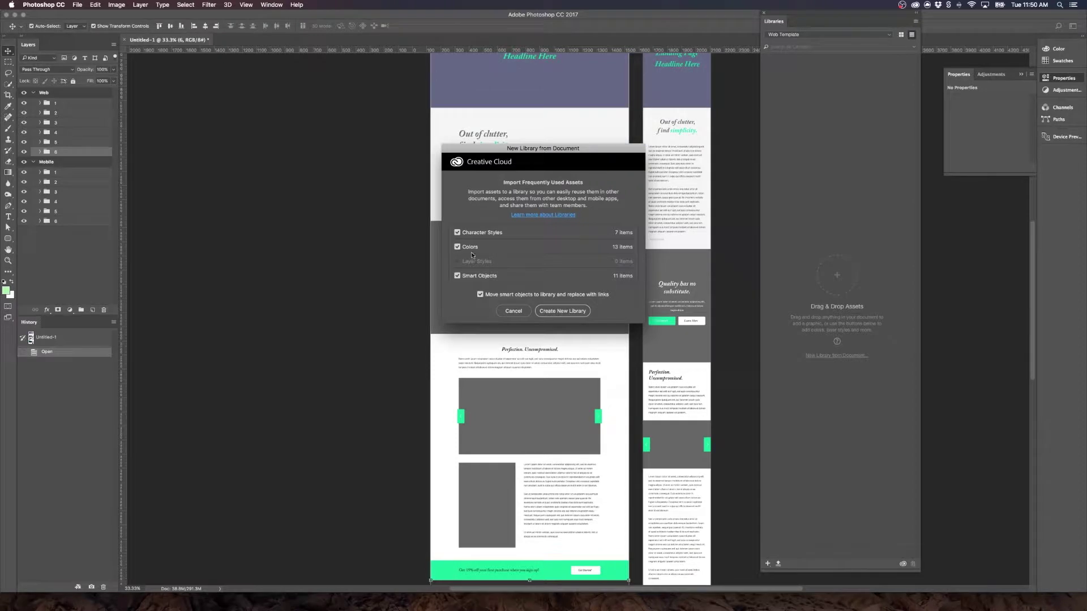
{"action": "left_click", "coordinate": [572, 310]}
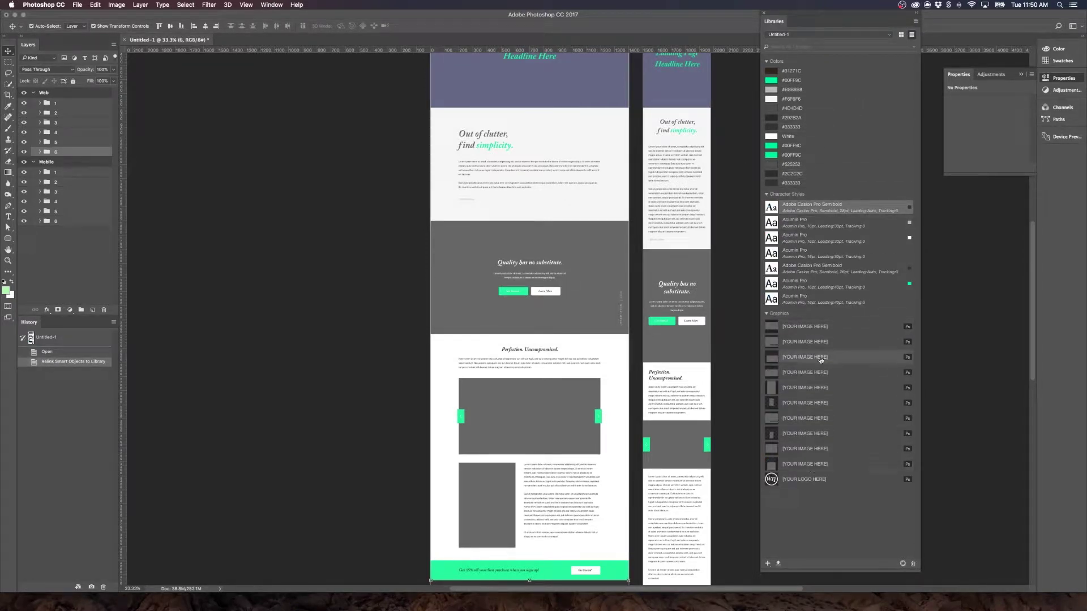
{"action": "left_click_drag", "start_coordinate": [821, 360], "coordinate": [536, 202]}
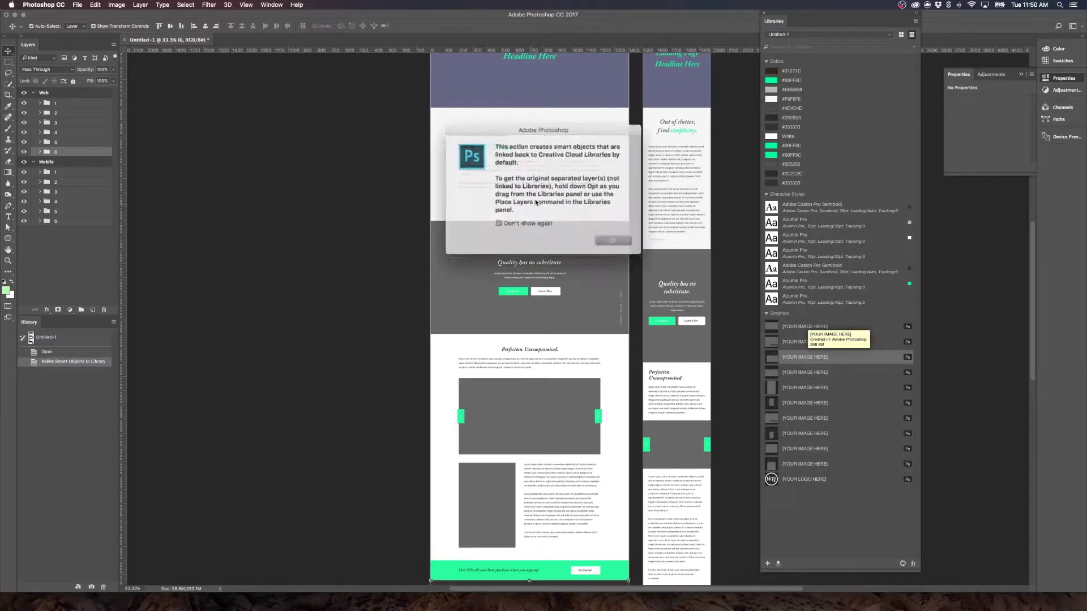
{"action": "left_click", "coordinate": [613, 241]}
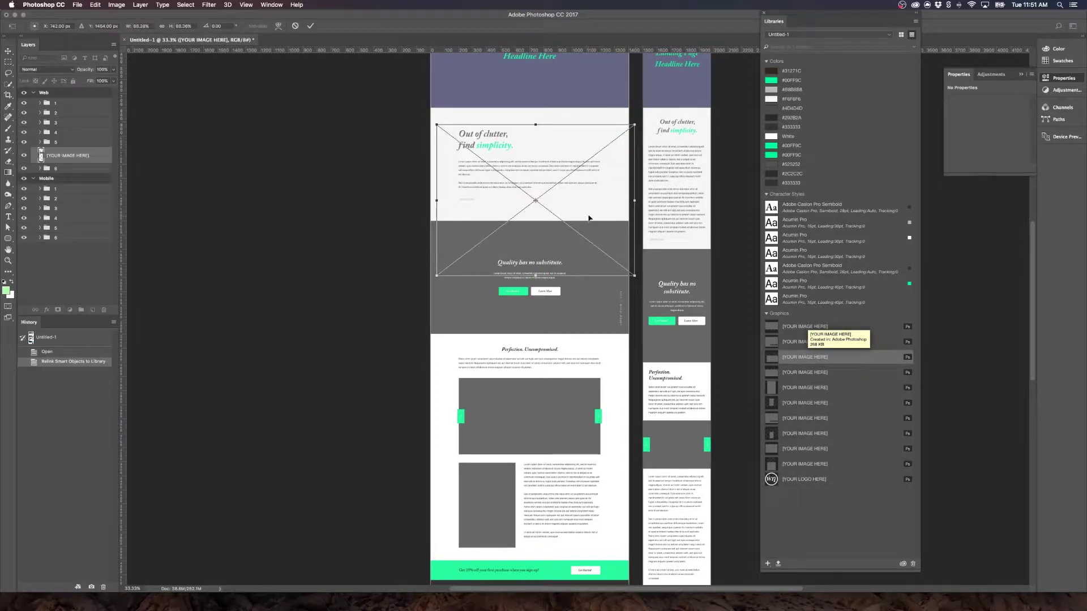
{"action": "key", "text": "Escape"}
Open the web share page for the Untitled-1 library, dismiss the Send Link dialog, and look through the library's assets
{"action": "left_click", "coordinate": [915, 21]}
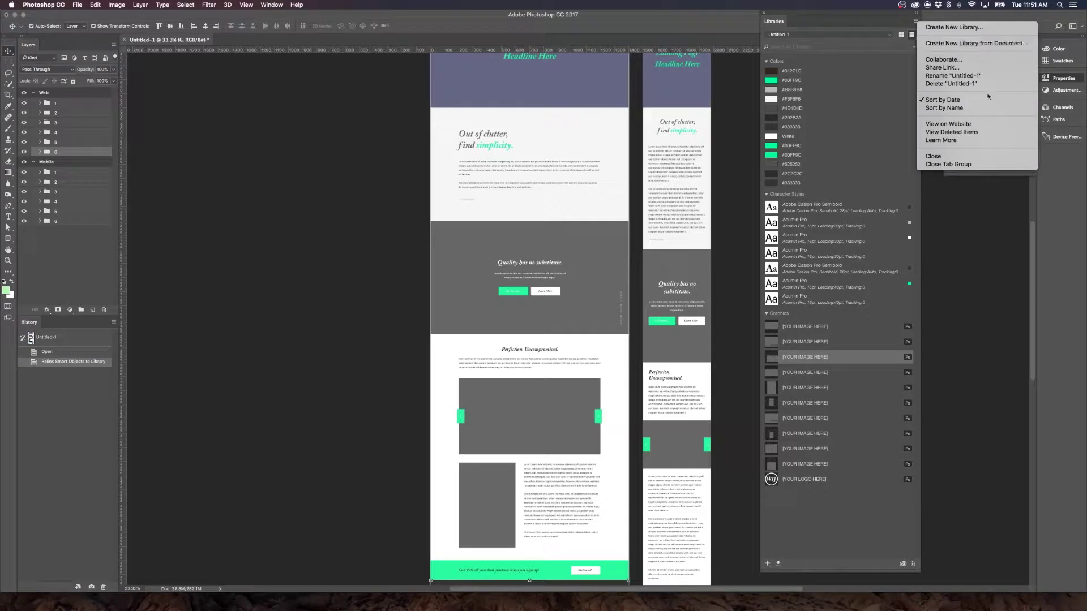
{"action": "left_click", "coordinate": [975, 67]}
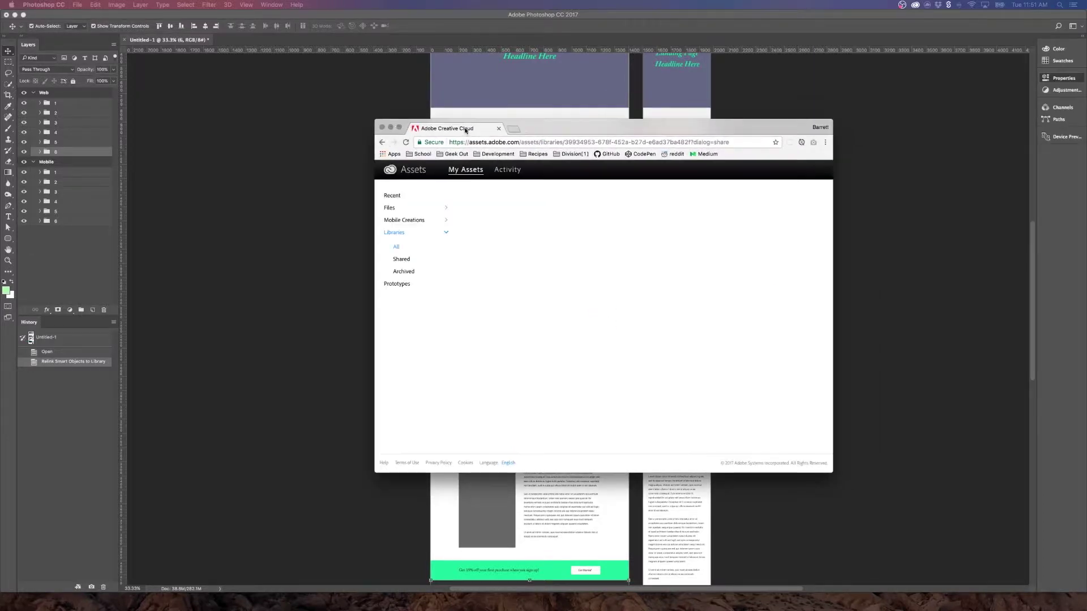
{"action": "left_click_drag", "start_coordinate": [468, 129], "coordinate": [297, 104]}
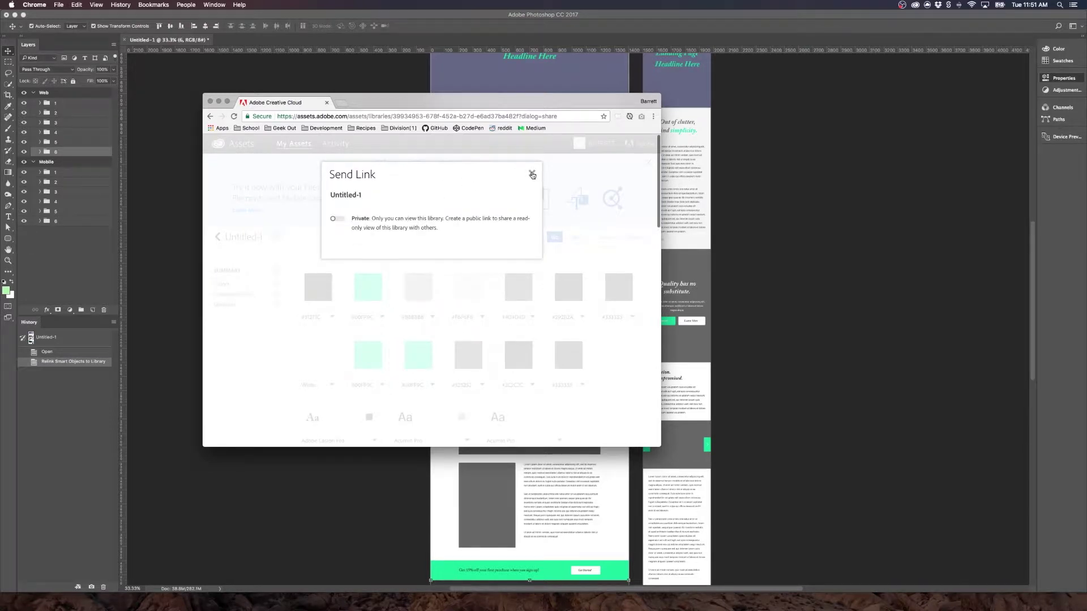
{"action": "left_click", "coordinate": [531, 174]}
{"action": "scroll", "coordinate": [471, 283], "scroll_direction": "down", "scroll_amount": 10}
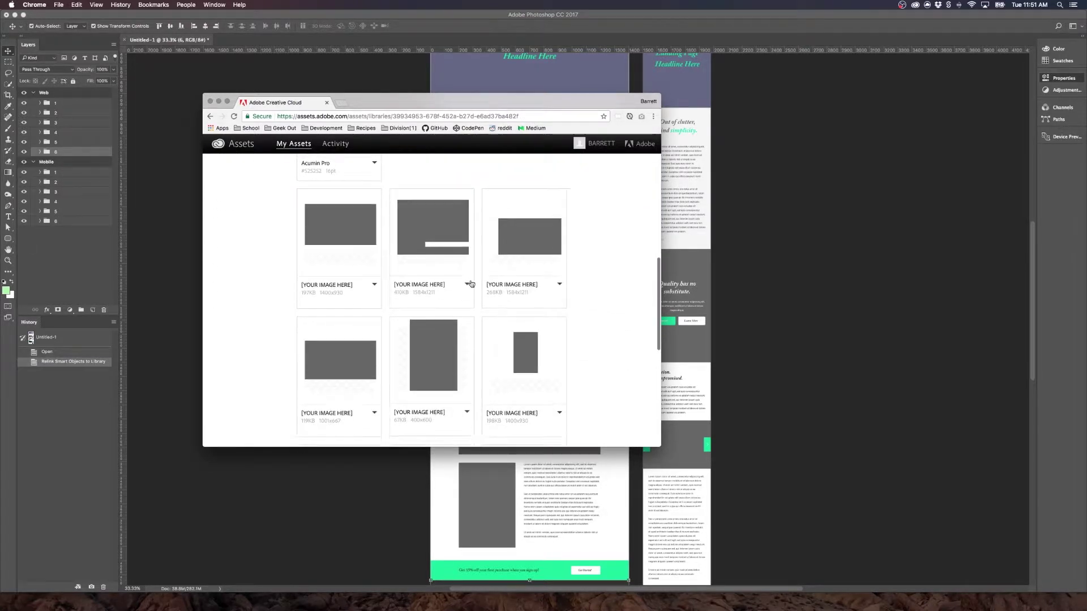
{"action": "scroll", "coordinate": [472, 284], "scroll_direction": "up", "scroll_amount": 10}
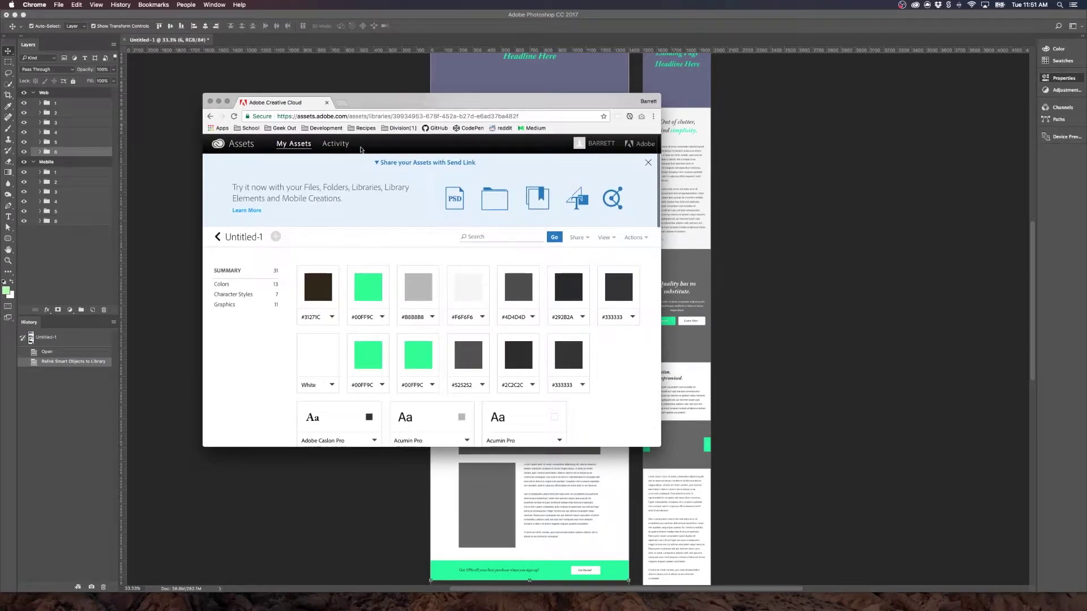
{"action": "scroll", "coordinate": [470, 309], "scroll_direction": "down", "scroll_amount": 2}
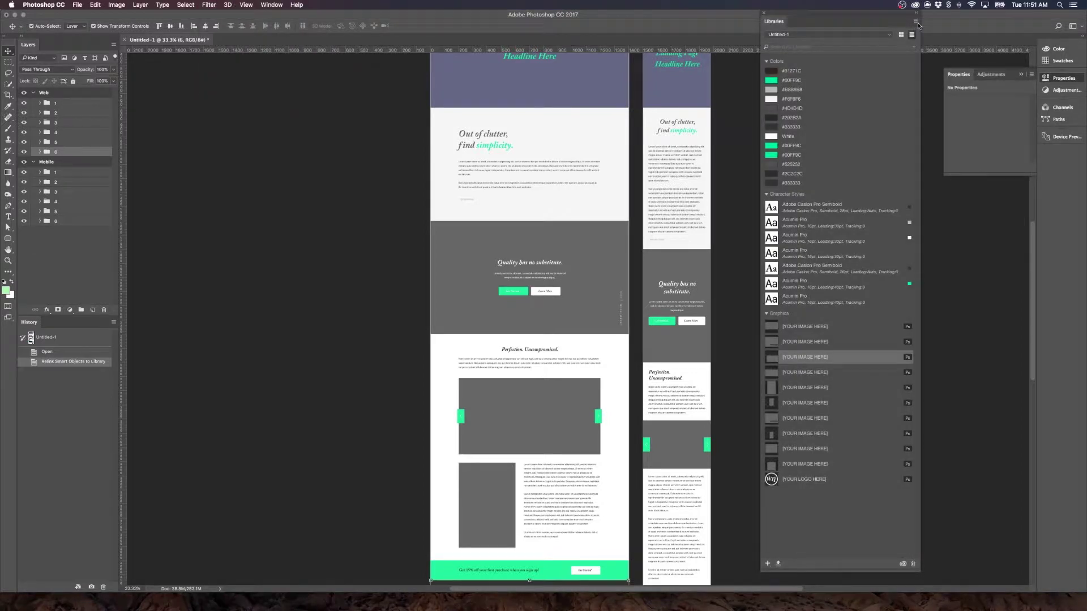
View the Invite Collaborators form for the Untitled-1 library on the Creative Cloud site, and close it without inviting anyone
{"action": "left_click", "coordinate": [916, 22]}
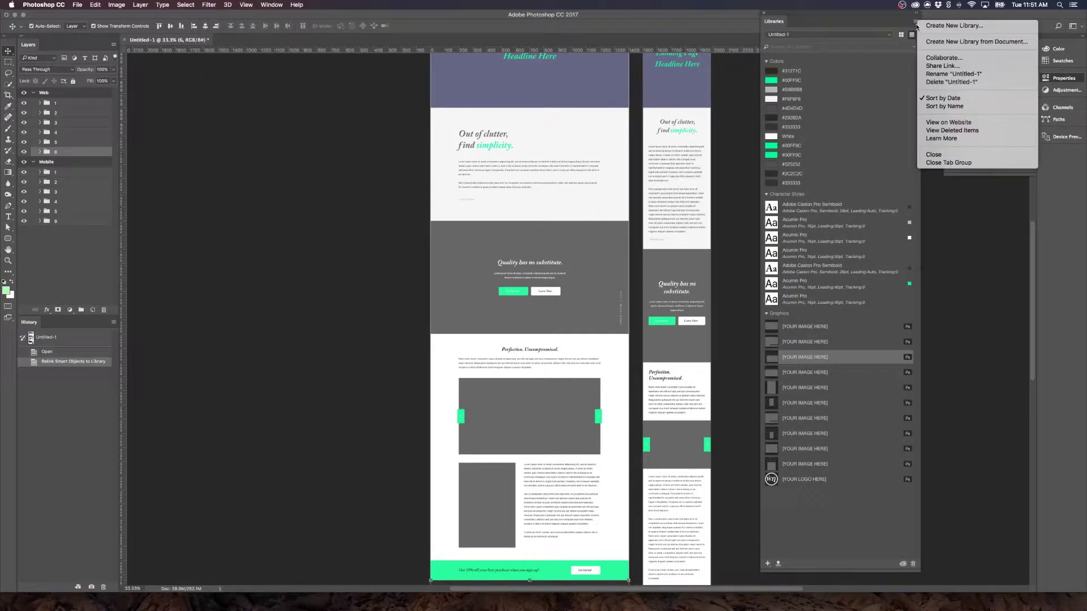
{"action": "left_click", "coordinate": [951, 61]}
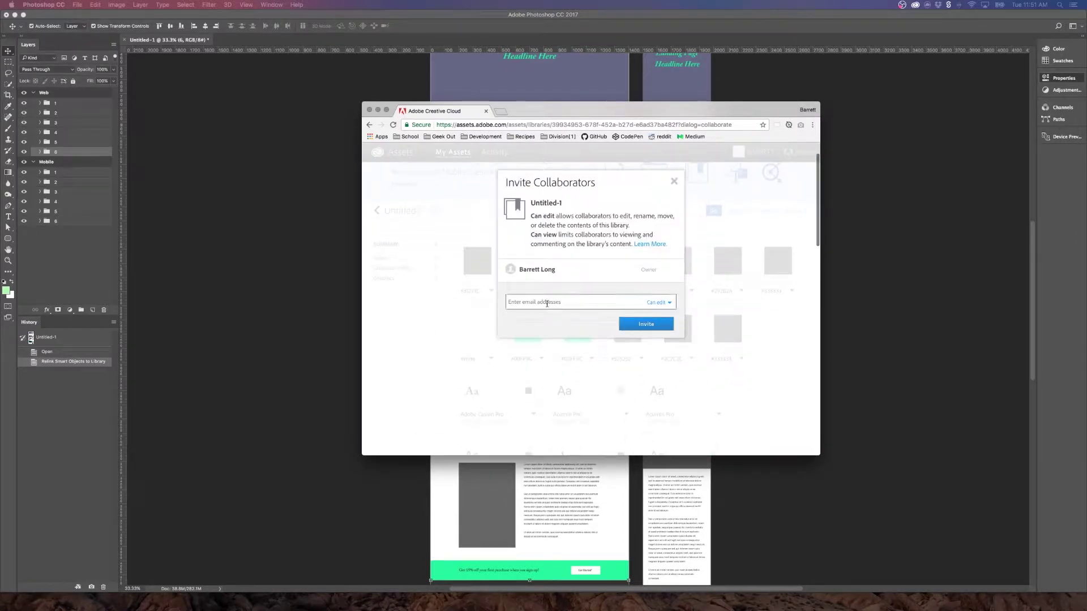
{"action": "left_click", "coordinate": [673, 181]}
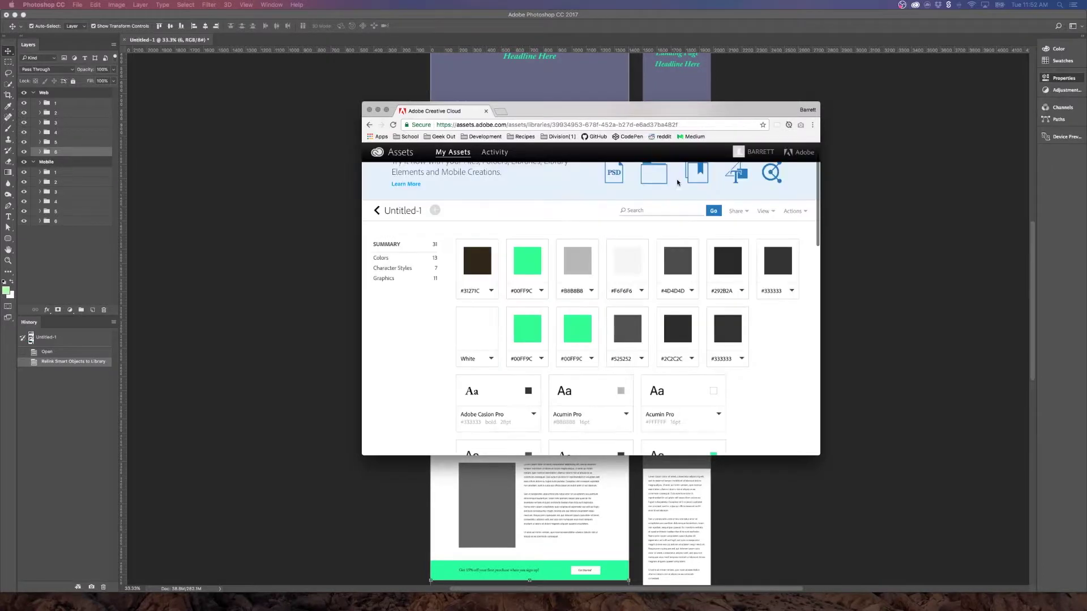
{"action": "left_click", "coordinate": [370, 111]}
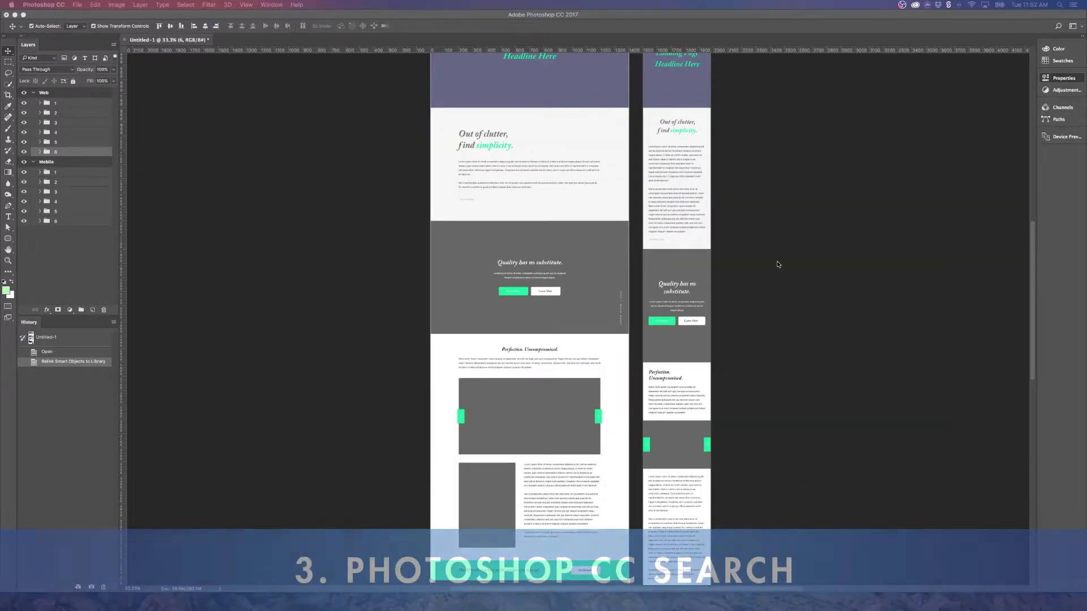
Search Photoshop's tools for "rubber sta" and activate the Clone Stamp Tool
{"action": "scroll", "coordinate": [294, 184], "scroll_direction": "up", "scroll_amount": 1}
{"action": "scroll", "coordinate": [294, 184], "scroll_direction": "up", "scroll_amount": 5}
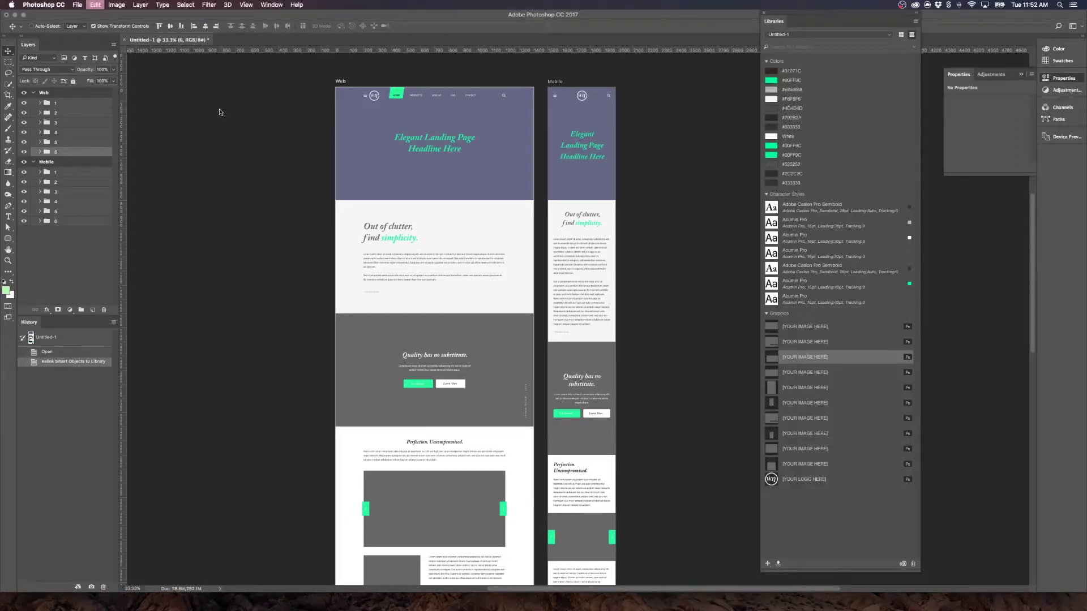
{"action": "key", "text": "super+f"}
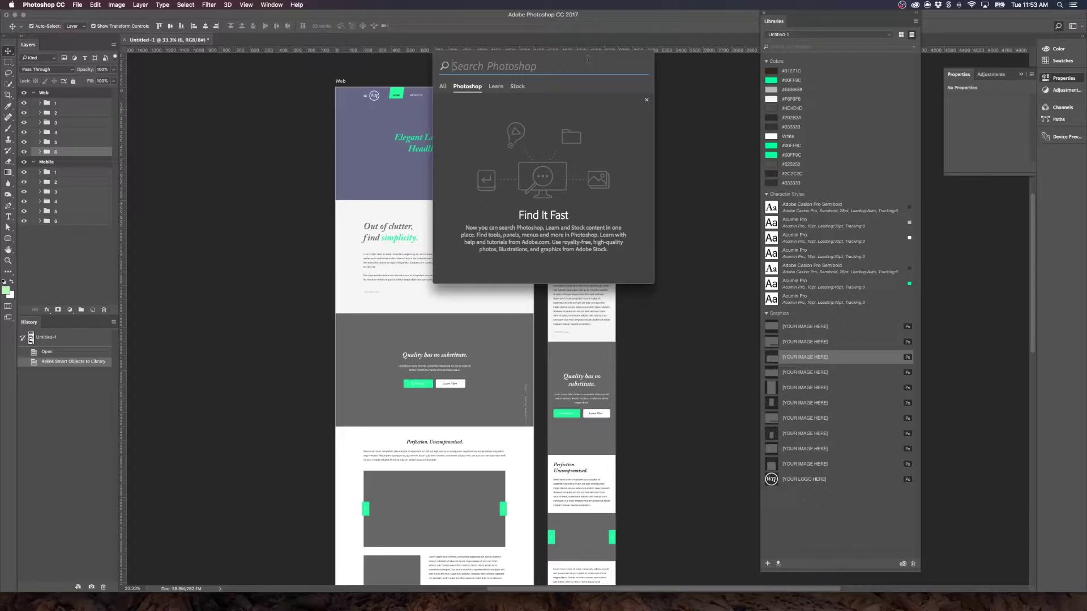
{"action": "type", "text": "rubber sta"}
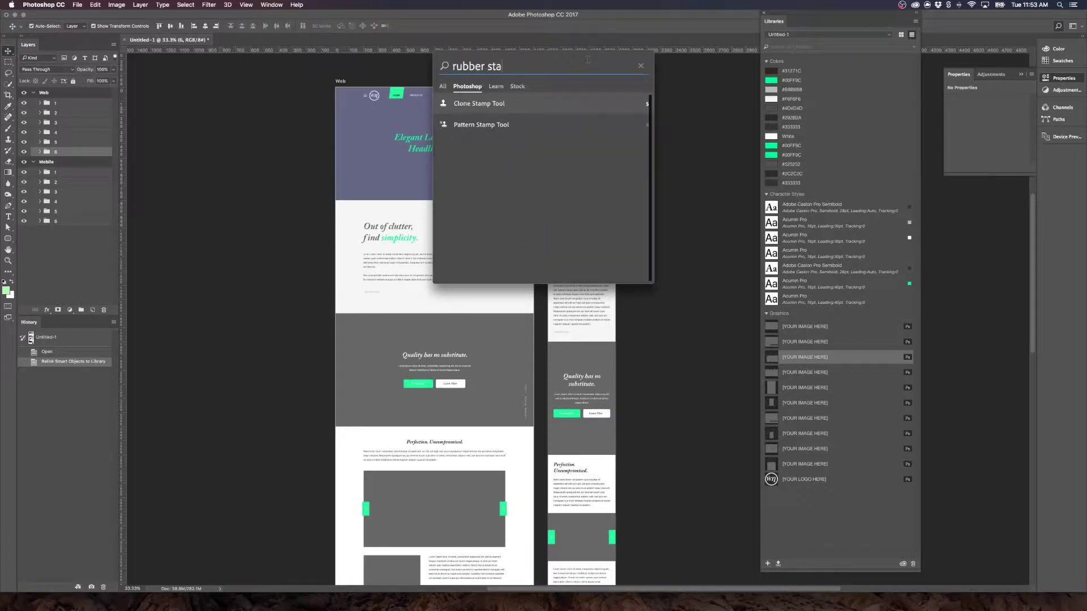
{"action": "left_click", "coordinate": [499, 108]}
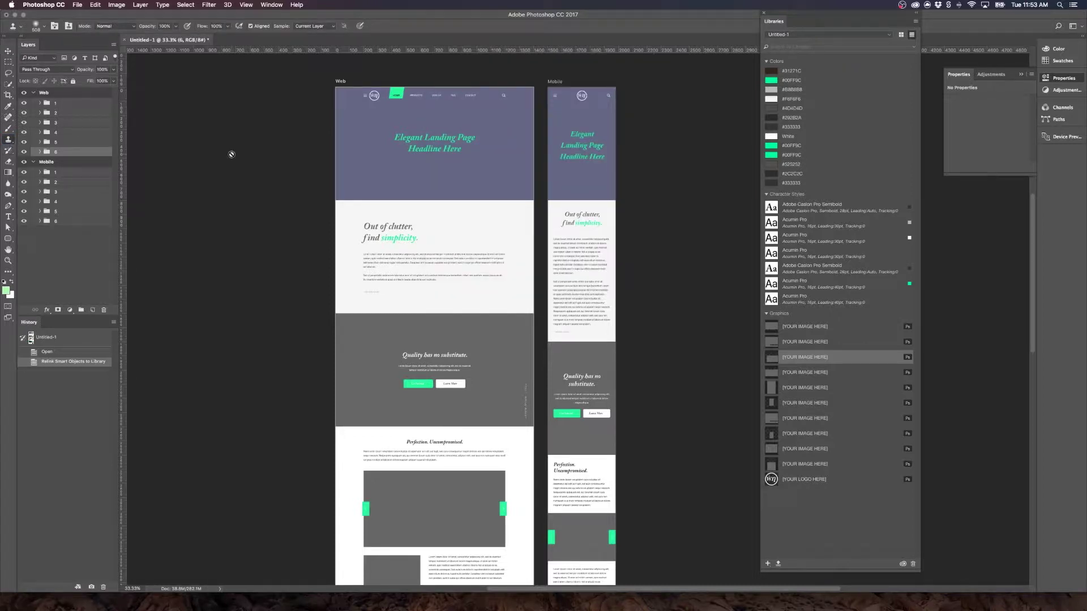
Search the Learn content for "pen tool" and look through the tutorial results
{"action": "key", "text": "super+f"}
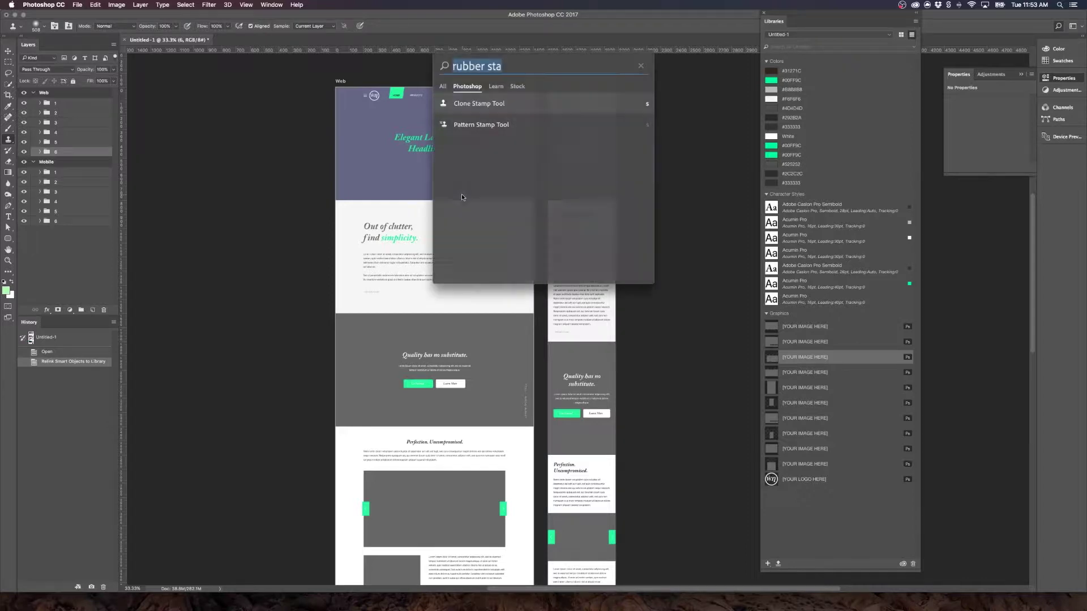
{"action": "left_click", "coordinate": [497, 87]}
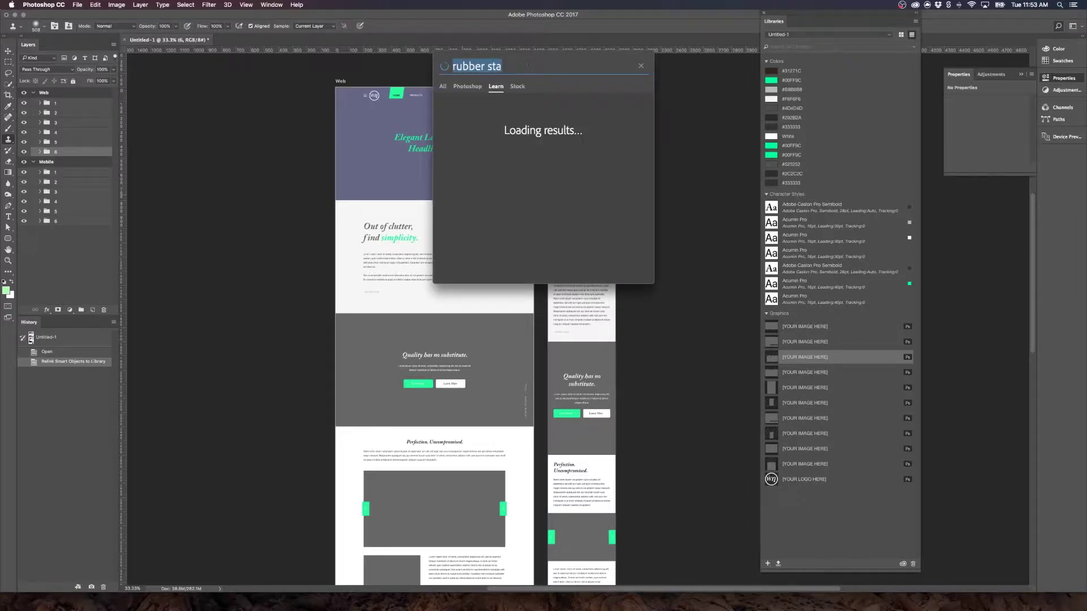
{"action": "key", "text": "BackSpace"}
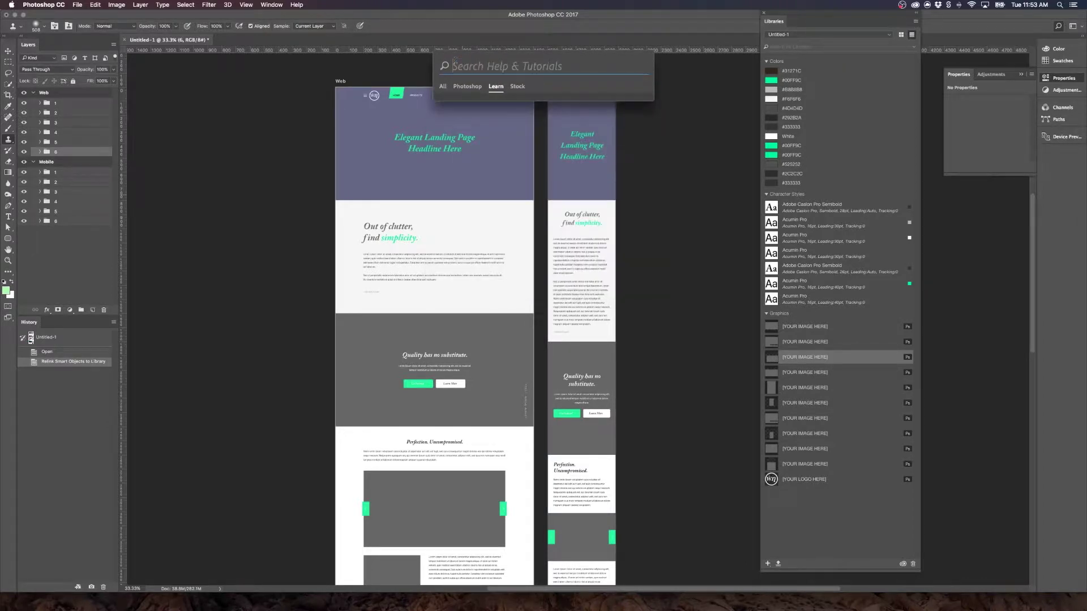
{"action": "type", "text": "pen tool"}
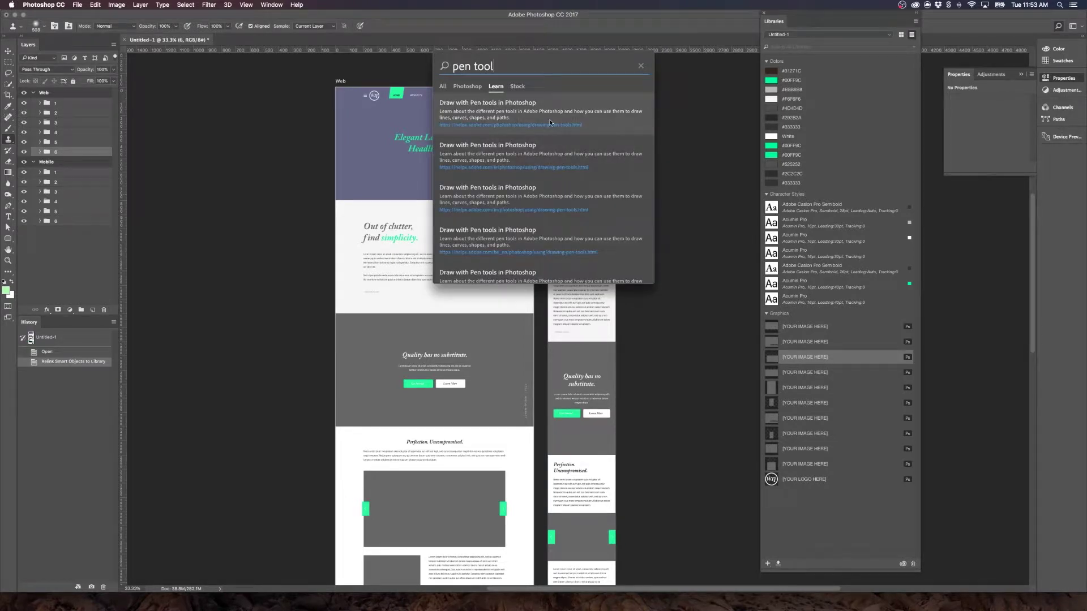
{"action": "scroll", "coordinate": [540, 180], "scroll_direction": "down", "scroll_amount": 2}
{"action": "scroll", "coordinate": [537, 164], "scroll_direction": "up", "scroll_amount": 2}
Activate the Pen Tool from the Photoshop search results, and browse the Adobe Stock images for "pen tool" before closing the search
{"action": "left_click", "coordinate": [477, 88]}
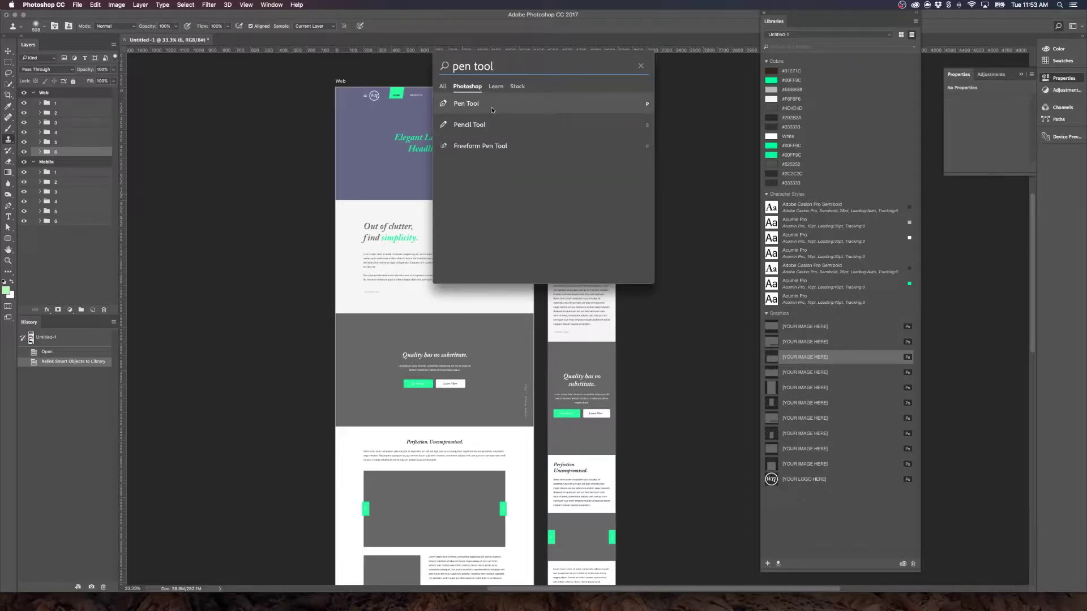
{"action": "left_click", "coordinate": [492, 110]}
{"action": "left_click", "coordinate": [517, 86]}
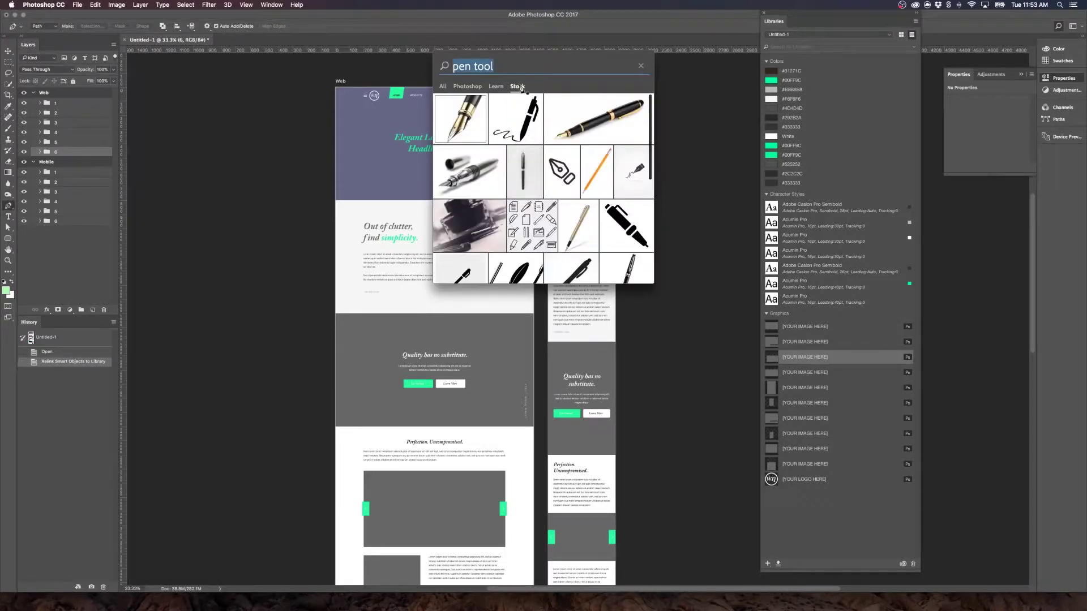
{"action": "scroll", "coordinate": [569, 161], "scroll_direction": "down", "scroll_amount": 5}
{"action": "scroll", "coordinate": [570, 162], "scroll_direction": "up", "scroll_amount": 5}
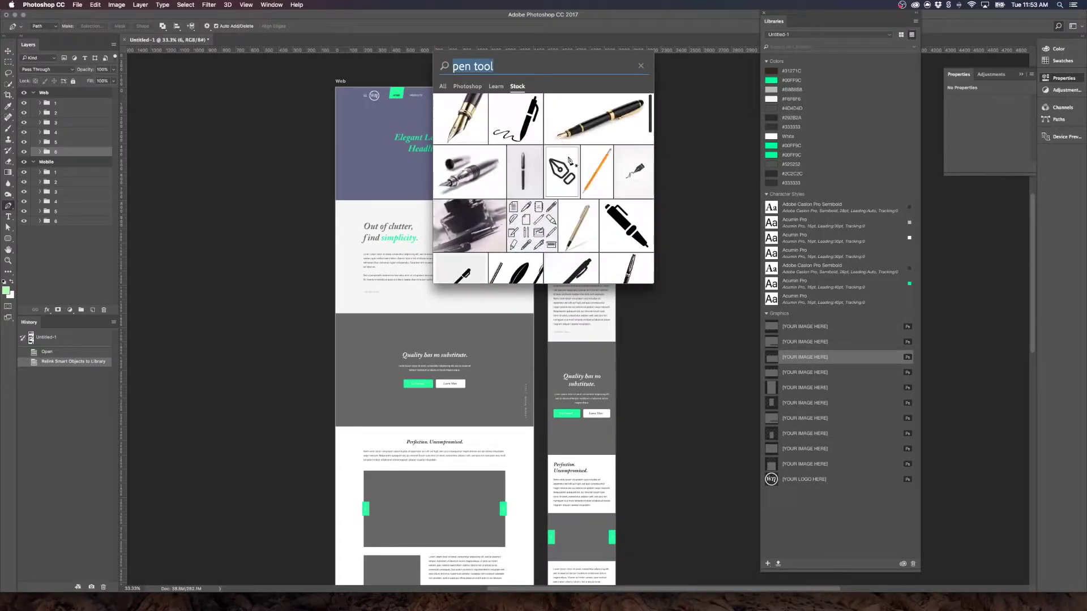
{"action": "key", "text": "BackSpace"}
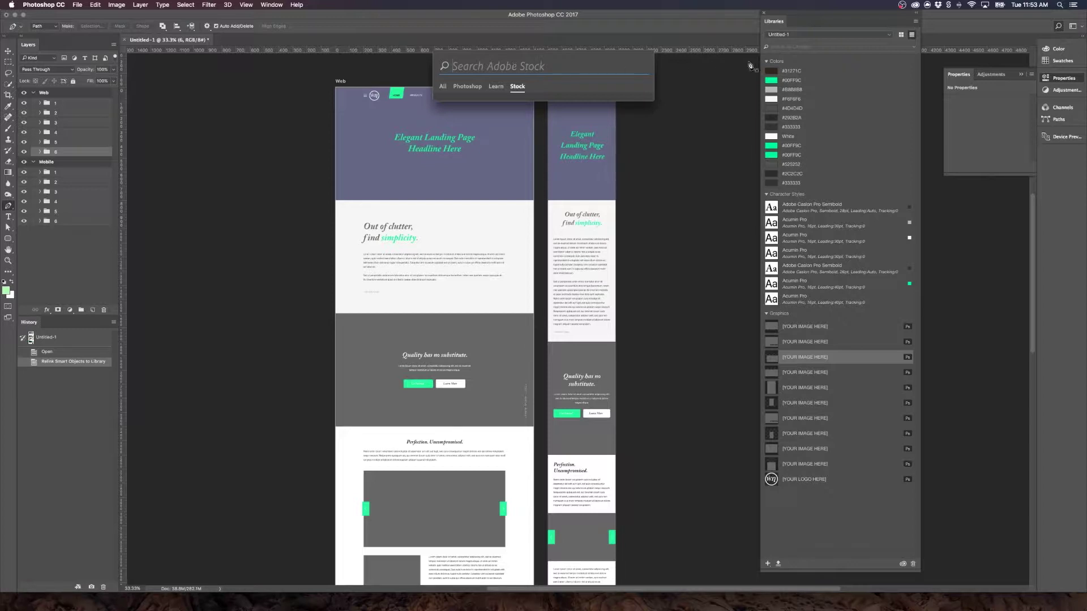
{"action": "left_click", "coordinate": [800, 48]}
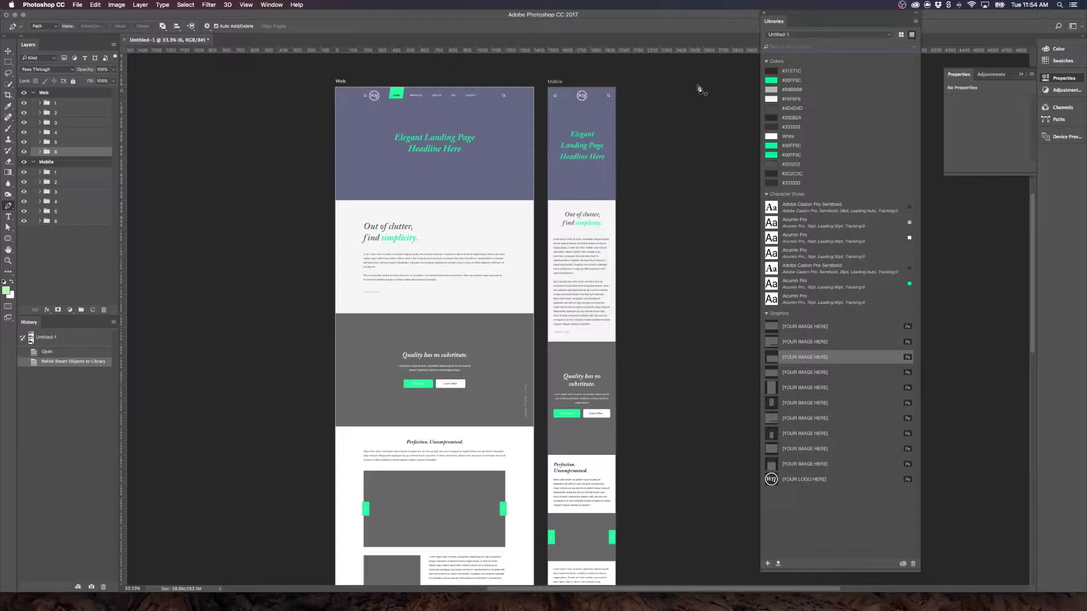
Rotate the canvas view counterclockwise to about -37° with the Rotate View Tool
{"action": "left_click", "coordinate": [8, 272]}
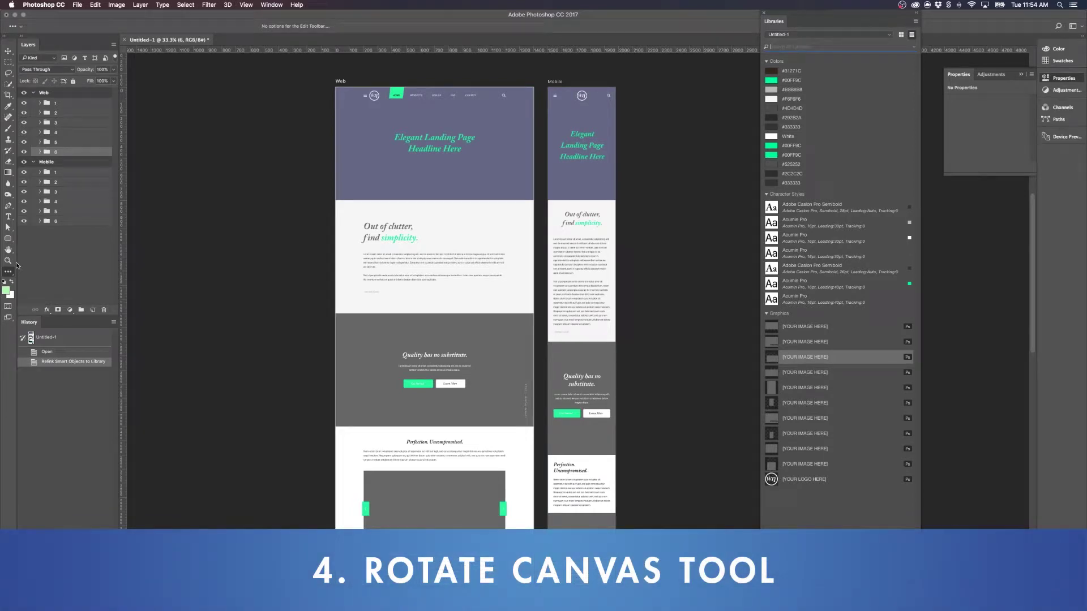
{"action": "left_click_drag", "start_coordinate": [9, 250], "coordinate": [24, 261]}
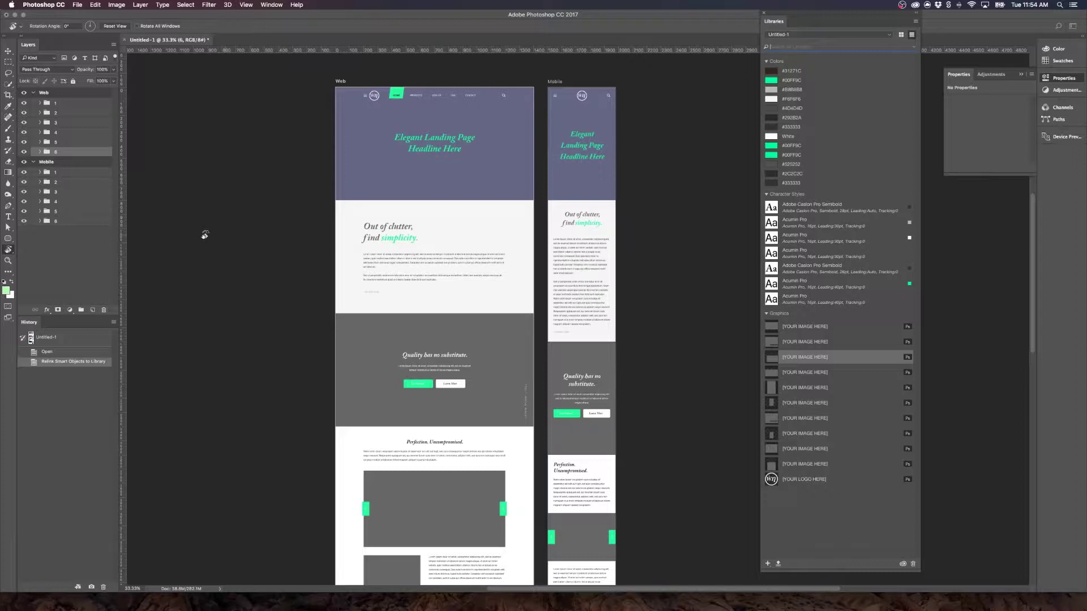
{"action": "left_click", "coordinate": [10, 253]}
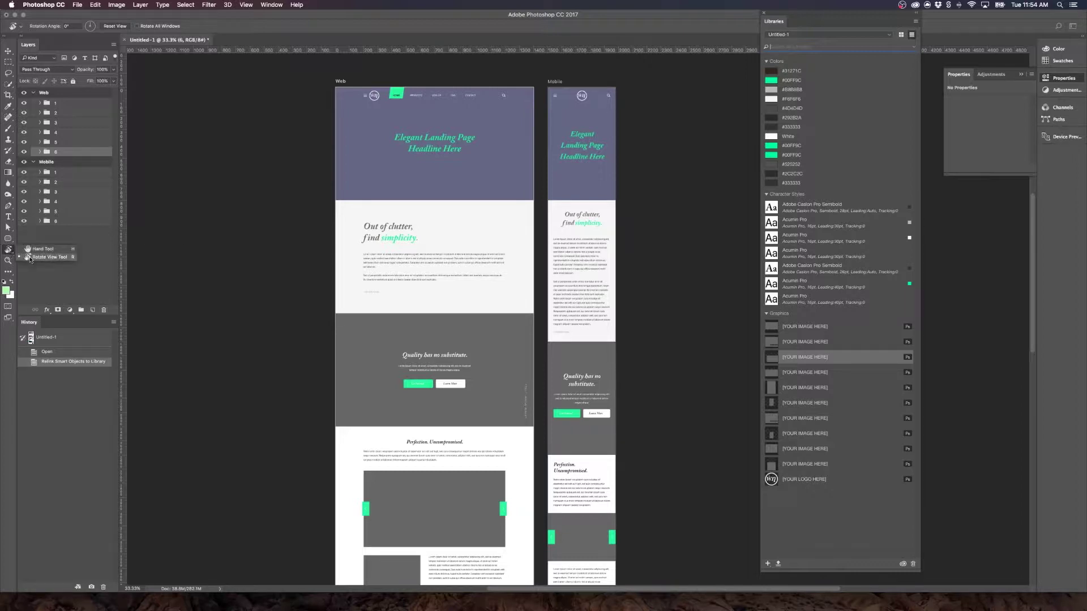
{"action": "left_click", "coordinate": [32, 253]}
{"action": "key", "text": "r"}
{"action": "left_click_drag", "start_coordinate": [304, 161], "coordinate": [238, 168]}
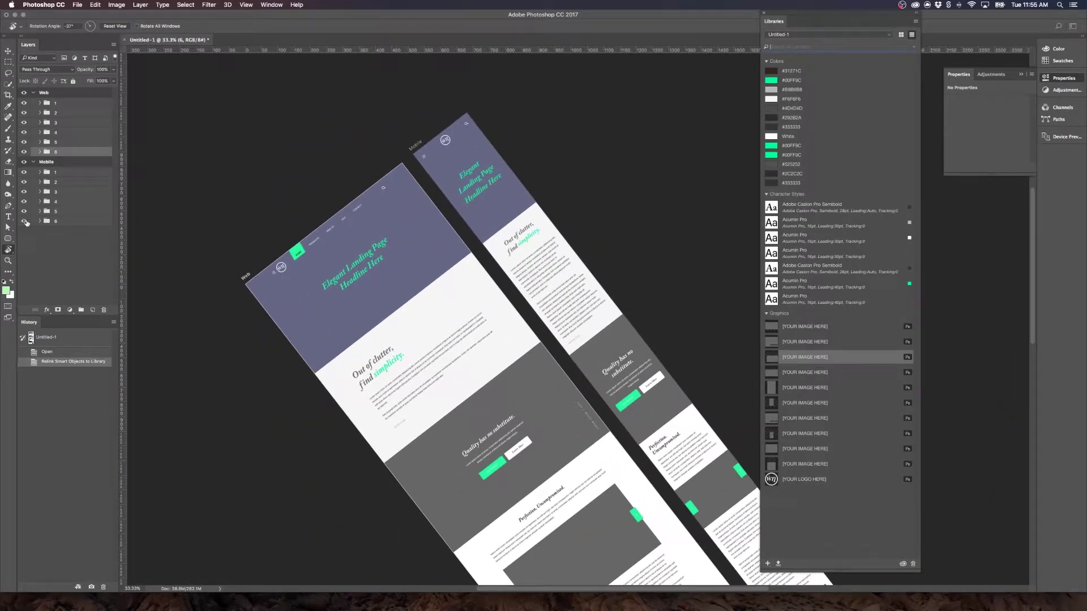
Add a new layer to the Web artboard and paint light green arrow-like brush strokes across its header
{"action": "left_click", "coordinate": [8, 85]}
{"action": "key", "text": "b"}
{"action": "key", "text": "alt+shift+super+n"}
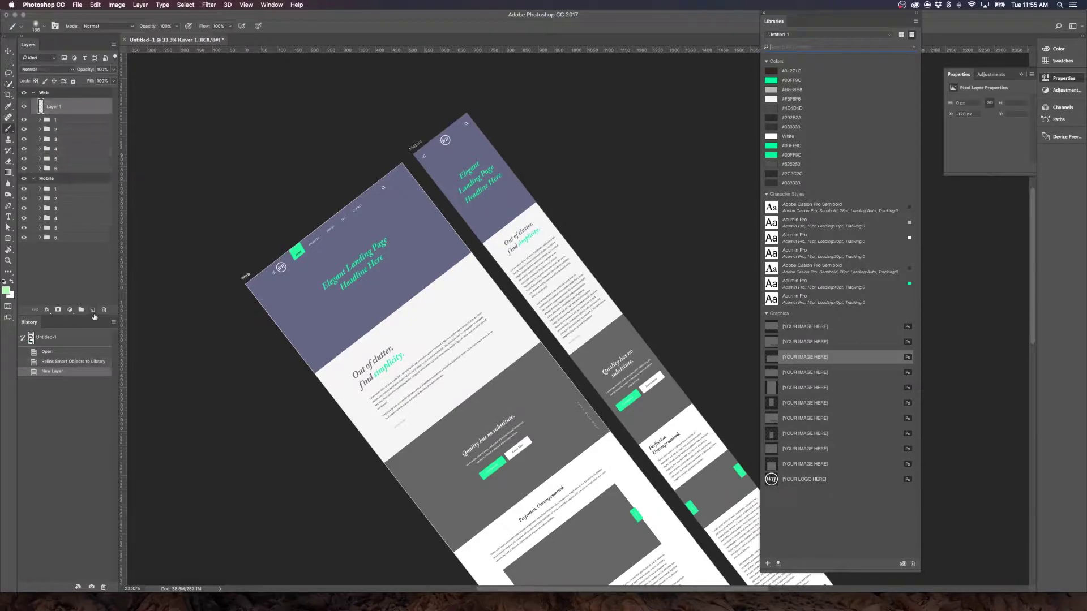
{"action": "mouse_move", "coordinate": [356, 314]}
{"action": "left_mouse_down"}
{"action": "mouse_move", "coordinate": [418, 248]}
{"action": "mouse_move", "coordinate": [341, 327]}
{"action": "mouse_move", "coordinate": [354, 331]}
{"action": "left_mouse_up"}
{"action": "mouse_move", "coordinate": [297, 302]}
{"action": "left_mouse_down"}
{"action": "mouse_move", "coordinate": [336, 336]}
{"action": "mouse_move", "coordinate": [343, 301]}
{"action": "left_mouse_up"}
Rotate the canvas view back to 0° and paint more light green strokes over the Web artboard's header and "Out of clutter" section
{"action": "left_click", "coordinate": [8, 249]}
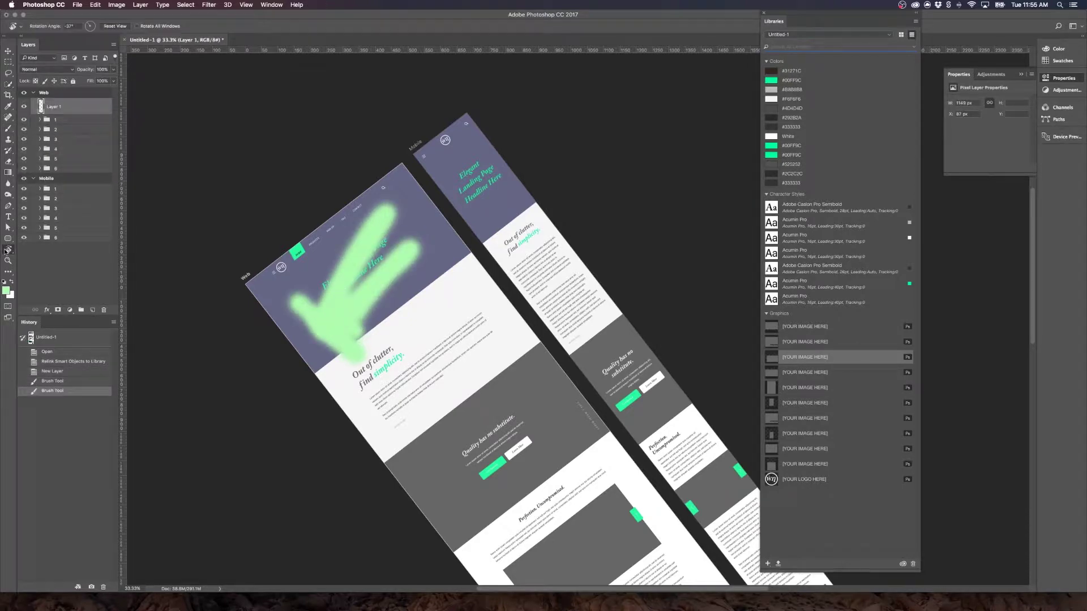
{"action": "mouse_move", "coordinate": [351, 80]}
{"action": "left_mouse_down"}
{"action": "mouse_move", "coordinate": [400, 81]}
{"action": "mouse_move", "coordinate": [594, 141]}
{"action": "mouse_move", "coordinate": [533, 105]}
{"action": "mouse_move", "coordinate": [403, 165]}
{"action": "left_mouse_up"}
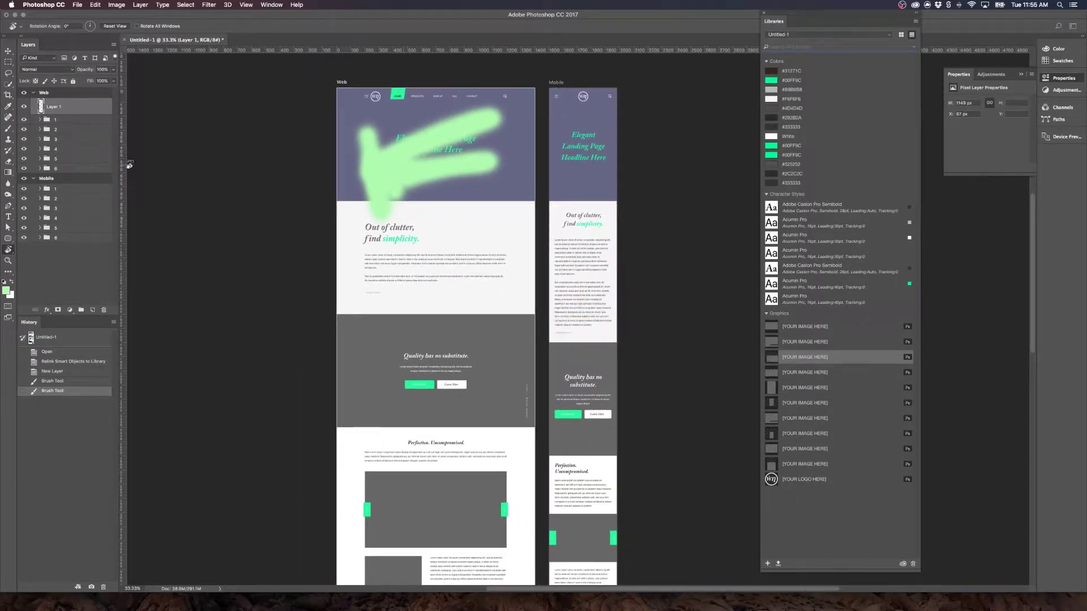
{"action": "key", "text": "b"}
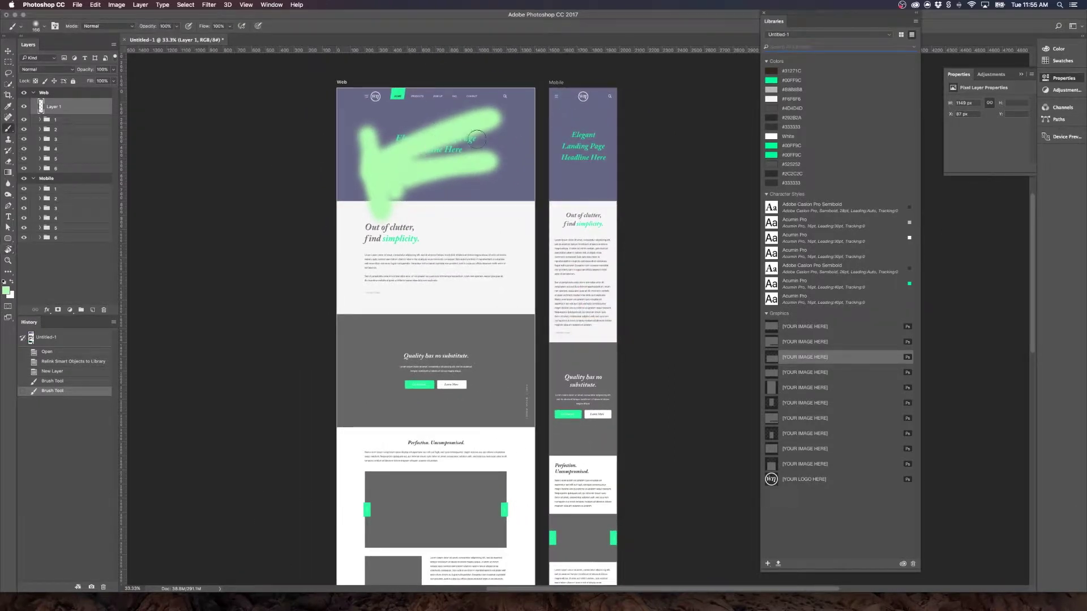
{"action": "mouse_move", "coordinate": [476, 137]}
{"action": "left_mouse_down"}
{"action": "mouse_move", "coordinate": [414, 140]}
{"action": "mouse_move", "coordinate": [492, 140]}
{"action": "mouse_move", "coordinate": [398, 178]}
{"action": "mouse_move", "coordinate": [365, 263]}
{"action": "mouse_move", "coordinate": [411, 339]}
{"action": "mouse_move", "coordinate": [447, 188]}
{"action": "mouse_move", "coordinate": [426, 183]}
{"action": "mouse_move", "coordinate": [416, 214]}
{"action": "left_mouse_up"}
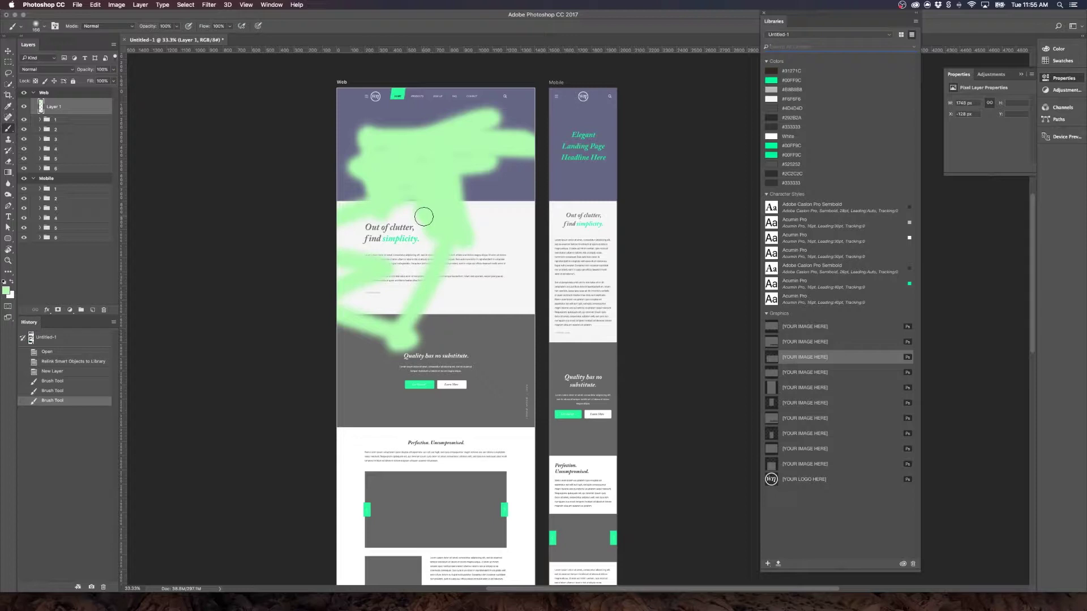
{"action": "left_click", "coordinate": [9, 249]}
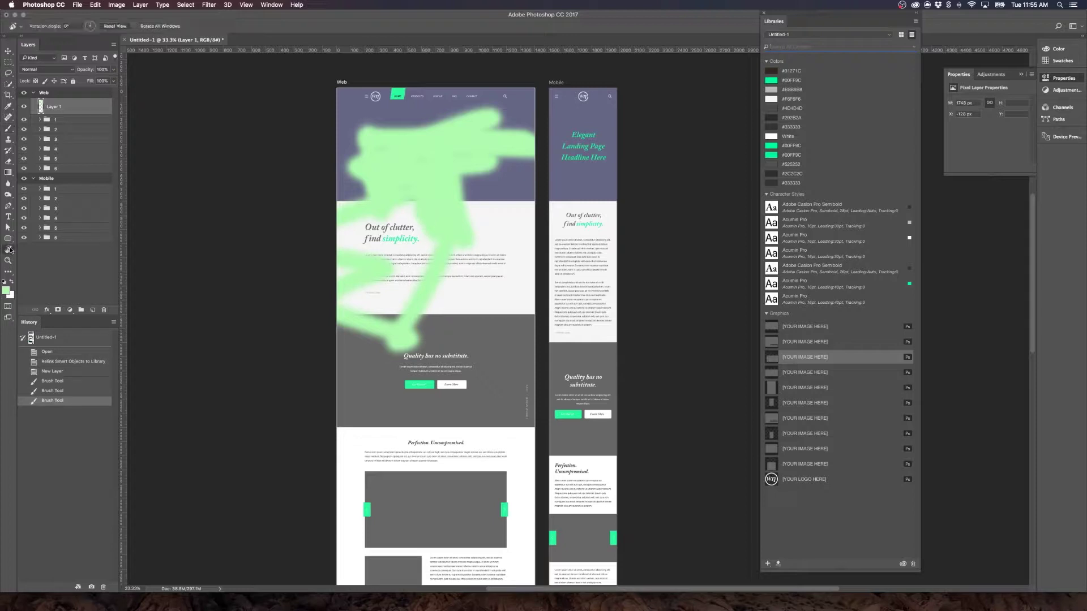
{"action": "key", "text": "h"}
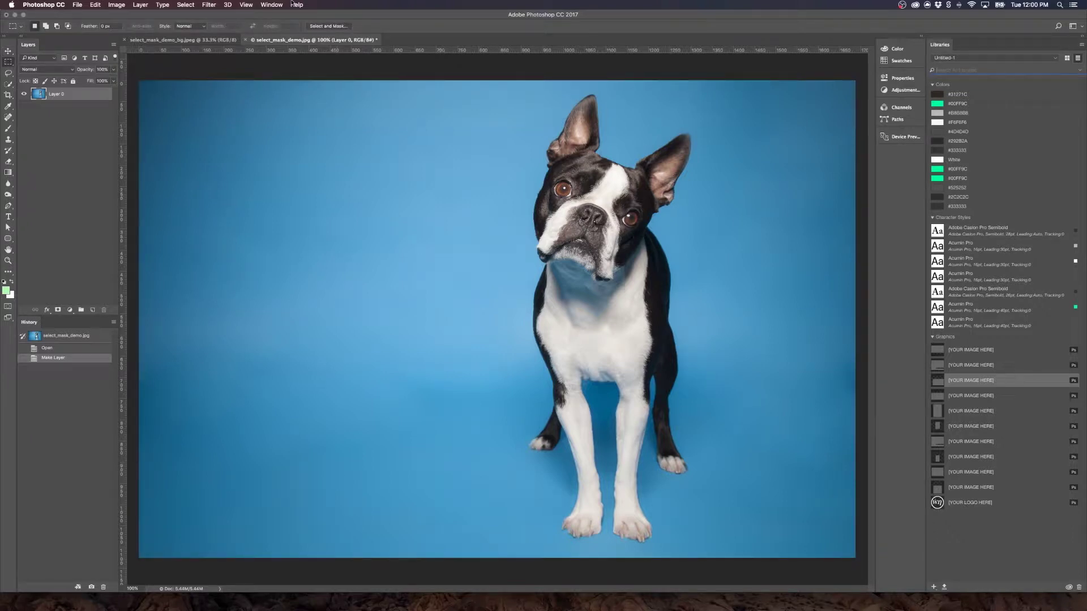
Open Layer 0 in Select and Mask and outline the dog's body, face and right-hand ear with the Polygonal Lasso
{"action": "left_click", "coordinate": [185, 5]}
{"action": "left_click", "coordinate": [195, 109]}
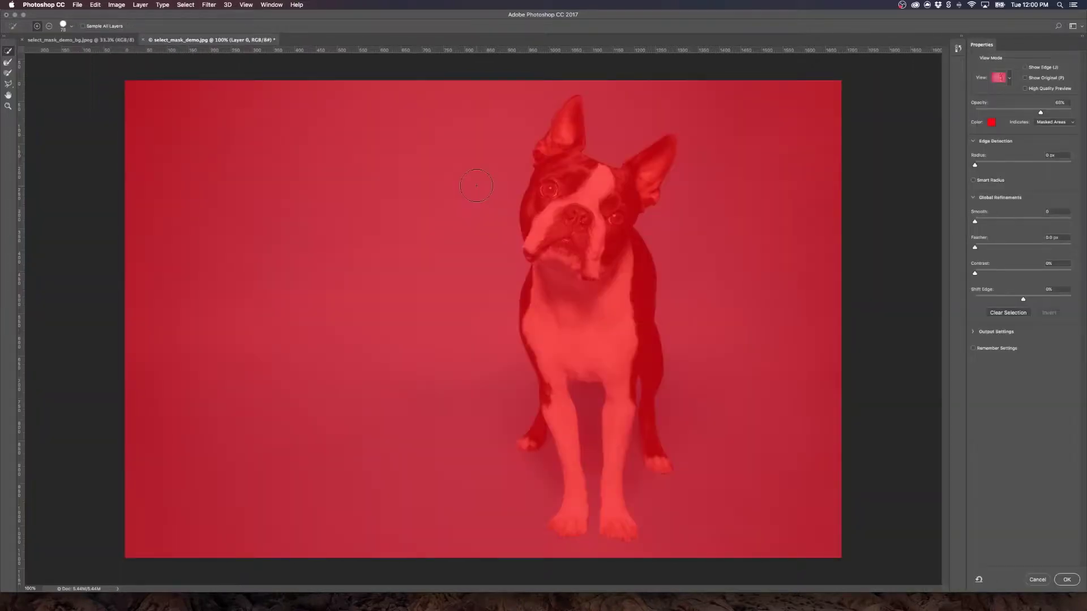
{"action": "left_click", "coordinate": [8, 83]}
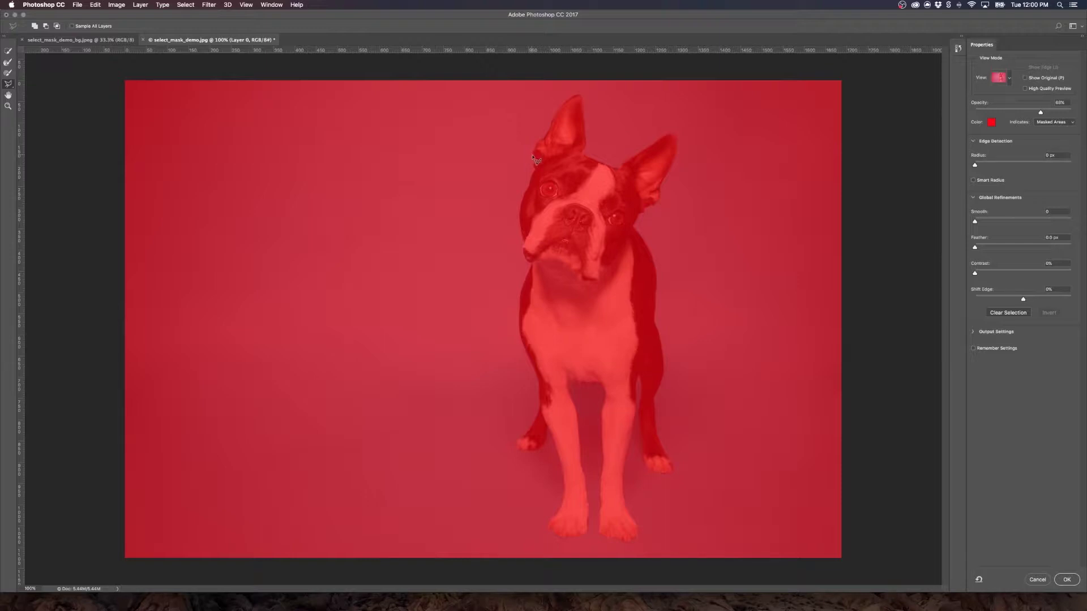
{"action": "mouse_move", "coordinate": [534, 159]}
{"action": "left_mouse_down"}
{"action": "mouse_move", "coordinate": [517, 318]}
{"action": "mouse_move", "coordinate": [536, 420]}
{"action": "mouse_move", "coordinate": [514, 446]}
{"action": "mouse_move", "coordinate": [537, 453]}
{"action": "mouse_move", "coordinate": [549, 429]}
{"action": "mouse_move", "coordinate": [564, 471]}
{"action": "mouse_move", "coordinate": [547, 527]}
{"action": "mouse_move", "coordinate": [569, 540]}
{"action": "mouse_move", "coordinate": [591, 519]}
{"action": "mouse_move", "coordinate": [570, 380]}
{"action": "mouse_move", "coordinate": [603, 384]}
{"action": "mouse_move", "coordinate": [605, 537]}
{"action": "mouse_move", "coordinate": [637, 535]}
{"action": "mouse_move", "coordinate": [624, 469]}
{"action": "mouse_move", "coordinate": [635, 388]}
{"action": "mouse_move", "coordinate": [640, 448]}
{"action": "mouse_move", "coordinate": [658, 473]}
{"action": "mouse_move", "coordinate": [670, 471]}
{"action": "mouse_move", "coordinate": [655, 398]}
{"action": "mouse_move", "coordinate": [657, 267]}
{"action": "mouse_move", "coordinate": [648, 212]}
{"action": "left_mouse_up"}
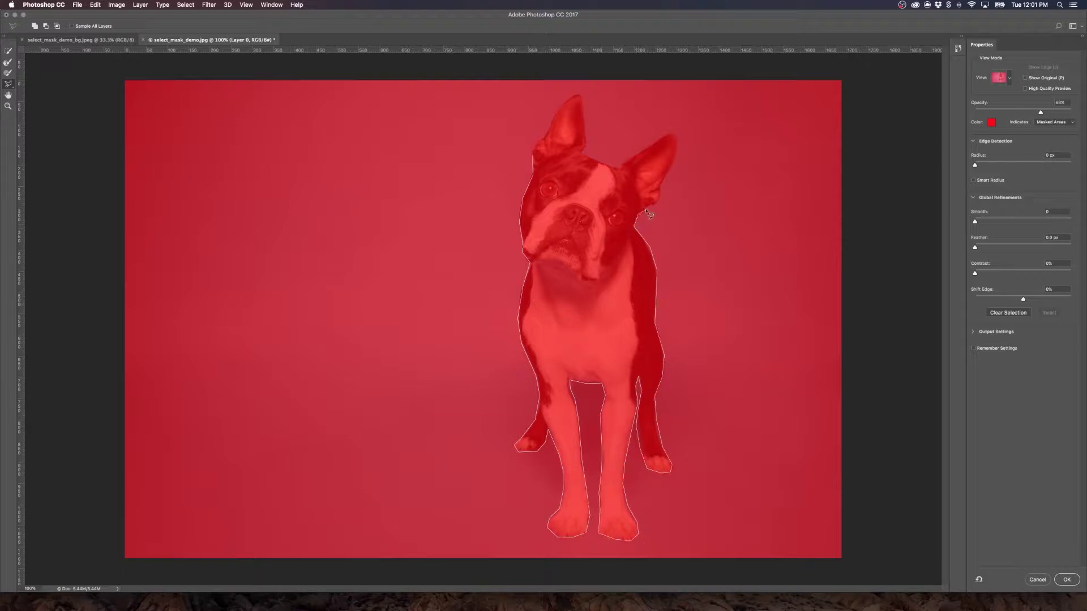
{"action": "left_click", "coordinate": [659, 201]}
{"action": "left_click", "coordinate": [662, 185]}
{"action": "left_click", "coordinate": [676, 135]}
{"action": "double_click", "coordinate": [649, 148]}
Add the top of the dog's head and its left-hand ear to the selection with the Polygonal Lasso
{"action": "left_click", "coordinate": [623, 168]}
{"action": "left_click", "coordinate": [600, 163]}
{"action": "left_click", "coordinate": [583, 151]}
{"action": "left_click", "coordinate": [584, 133]}
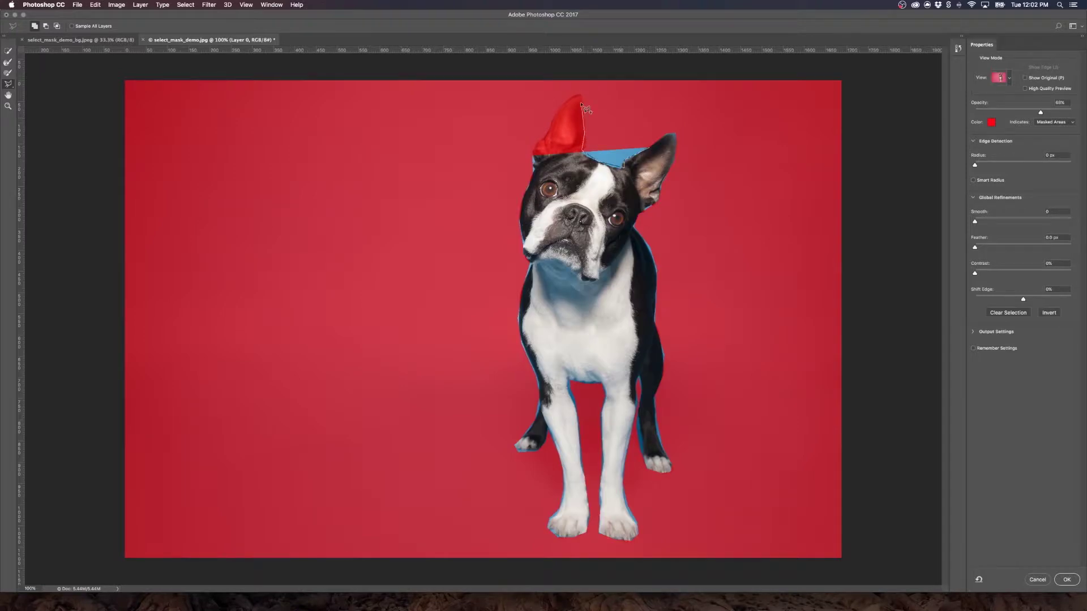
{"action": "left_click", "coordinate": [580, 95]}
{"action": "left_click", "coordinate": [554, 117]}
{"action": "left_click", "coordinate": [537, 154]}
{"action": "double_click", "coordinate": [551, 163]}
Subtract the blue background patch between the dog's ears from the selection with the Polygonal Lasso
{"action": "left_click", "coordinate": [604, 164], "text": "alt"}
{"action": "left_click", "coordinate": [582, 151], "text": "alt"}
{"action": "left_click", "coordinate": [646, 138], "text": "alt"}
{"action": "double_click", "coordinate": [623, 165], "text": "alt"}
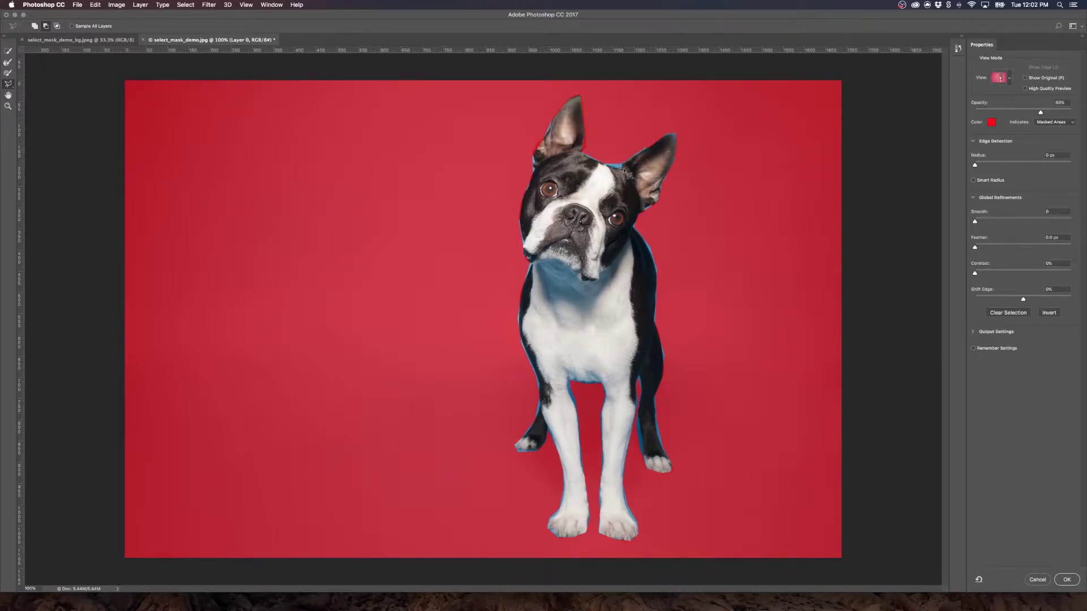
Refine the edges around the dog's legs, back, ears and head with the Refine Edge Brush and accept the selection
{"action": "left_click", "coordinate": [7, 63]}
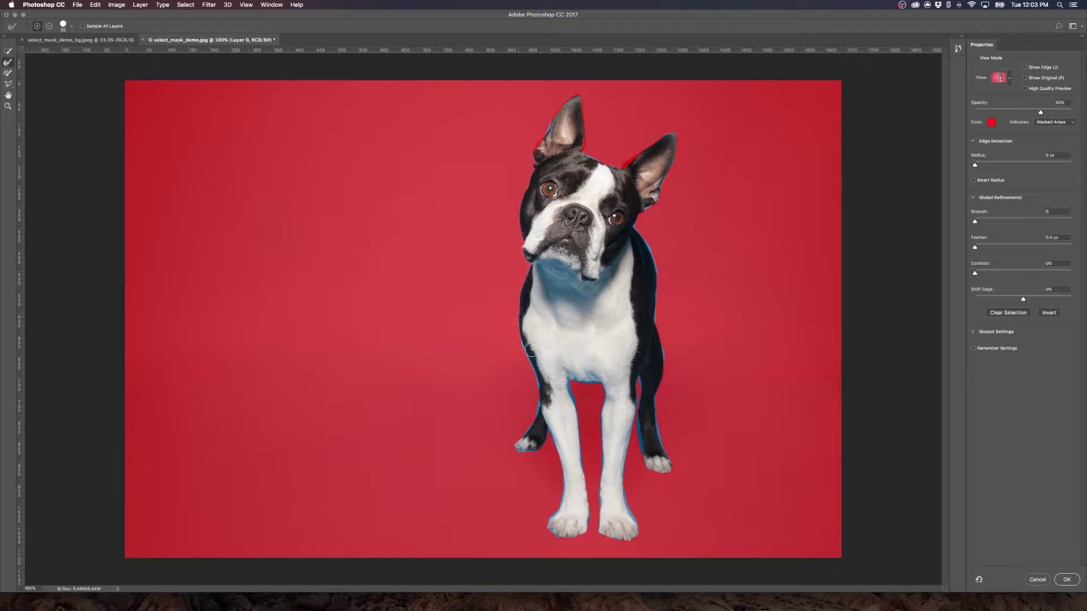
{"action": "mouse_move", "coordinate": [531, 350]}
{"action": "left_mouse_down"}
{"action": "mouse_move", "coordinate": [540, 420]}
{"action": "mouse_move", "coordinate": [518, 447]}
{"action": "mouse_move", "coordinate": [532, 452]}
{"action": "mouse_move", "coordinate": [549, 429]}
{"action": "mouse_move", "coordinate": [558, 435]}
{"action": "mouse_move", "coordinate": [567, 488]}
{"action": "mouse_move", "coordinate": [553, 534]}
{"action": "mouse_move", "coordinate": [588, 514]}
{"action": "left_mouse_up"}
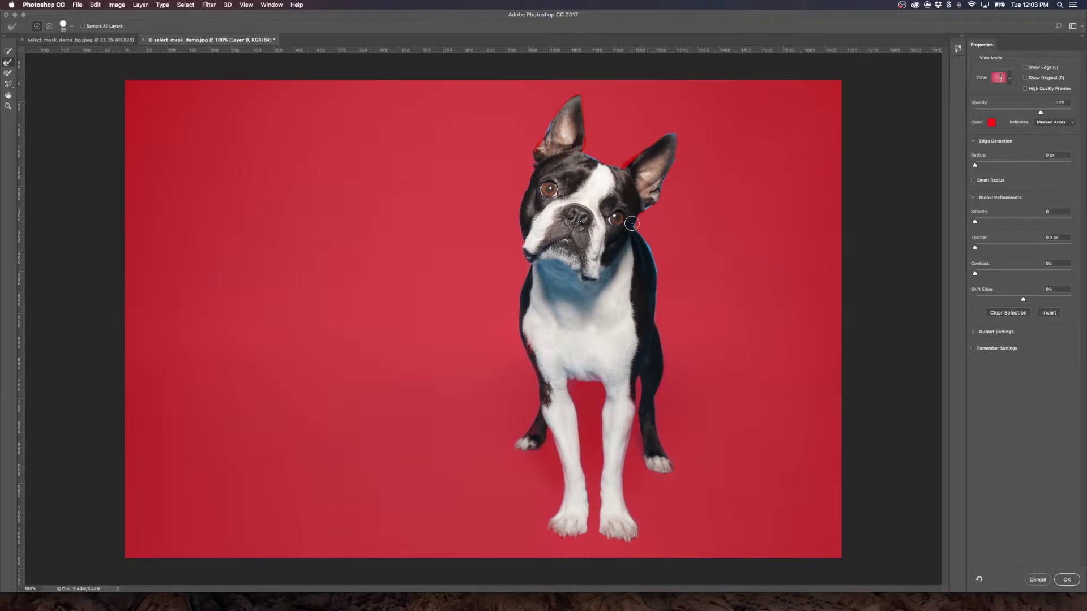
{"action": "mouse_move", "coordinate": [631, 224]}
{"action": "left_mouse_down"}
{"action": "mouse_move", "coordinate": [658, 260]}
{"action": "mouse_move", "coordinate": [658, 303]}
{"action": "left_mouse_up"}
{"action": "mouse_move", "coordinate": [661, 175]}
{"action": "left_mouse_down"}
{"action": "mouse_move", "coordinate": [674, 140]}
{"action": "mouse_move", "coordinate": [664, 137]}
{"action": "mouse_move", "coordinate": [604, 166]}
{"action": "left_mouse_up"}
{"action": "mouse_move", "coordinate": [562, 109]}
{"action": "left_mouse_down"}
{"action": "mouse_move", "coordinate": [535, 151]}
{"action": "mouse_move", "coordinate": [532, 200]}
{"action": "left_mouse_up"}
{"action": "left_click", "coordinate": [9, 74]}
{"action": "left_click", "coordinate": [1067, 580]}
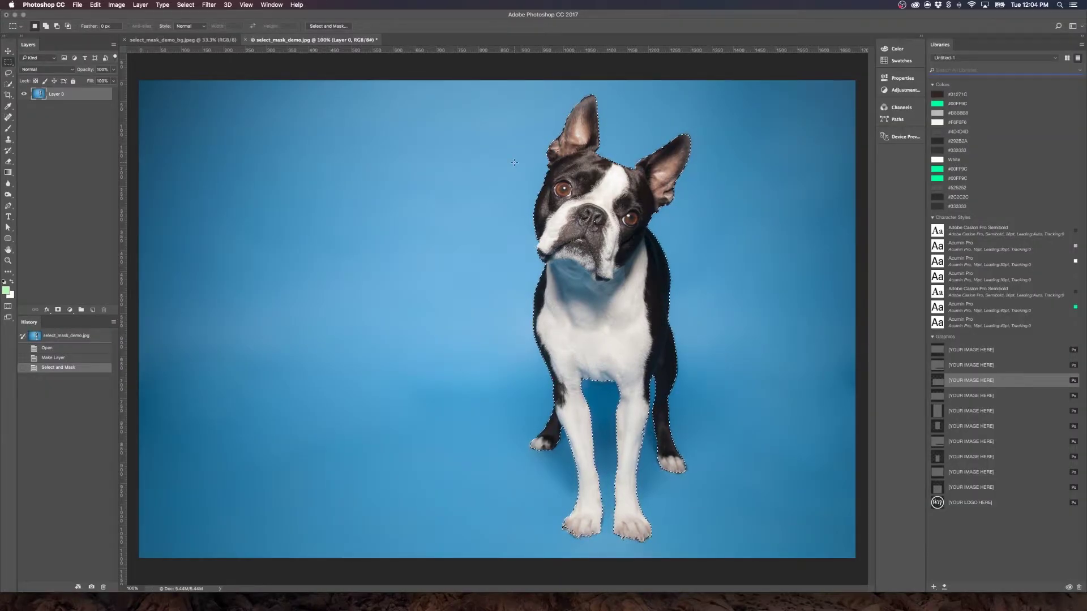
Invert the selection and delete the blue background around the dog
{"action": "left_click", "coordinate": [186, 5]}
{"action": "left_click", "coordinate": [193, 39]}
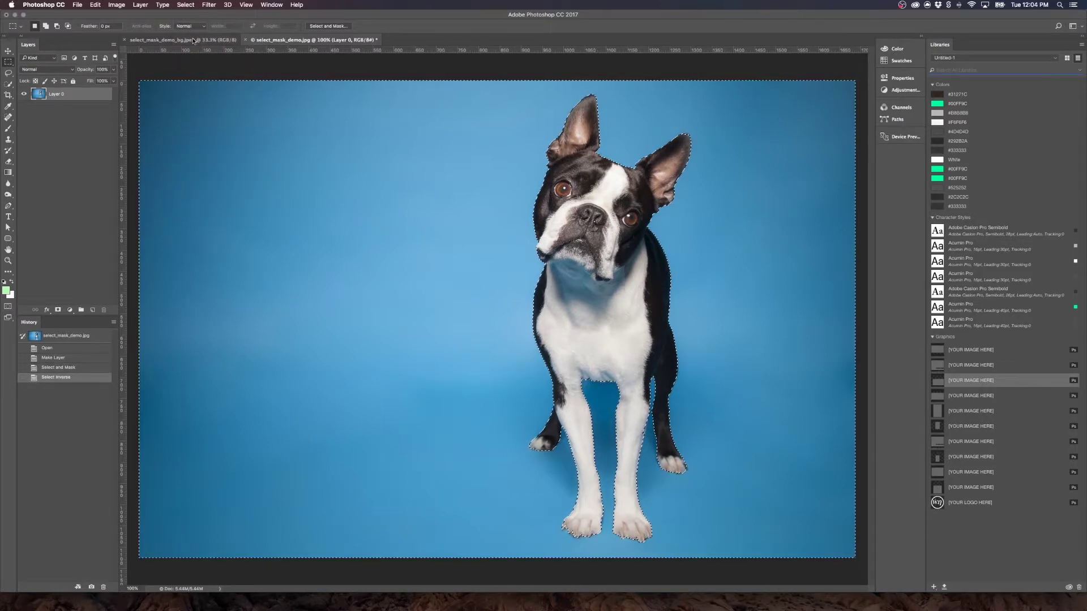
{"action": "key", "text": "Delete"}
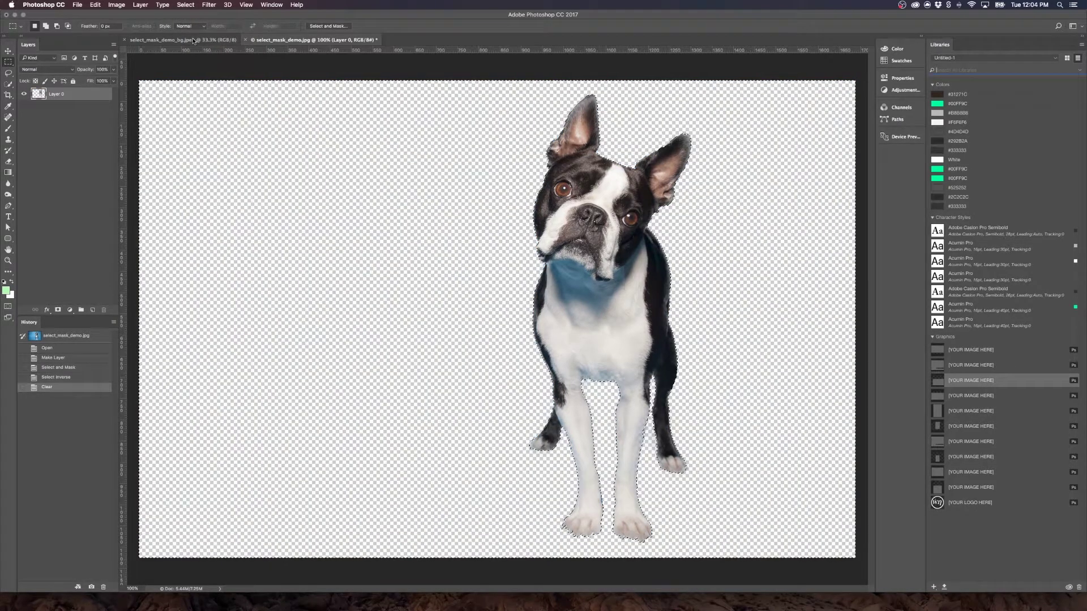
Copy the entire select_mask_demo_bg.jpeg field photo into the dog document, scale it down, and place its layer beneath the dog layer
{"action": "left_click", "coordinate": [160, 41]}
{"action": "key", "text": "super+a"}
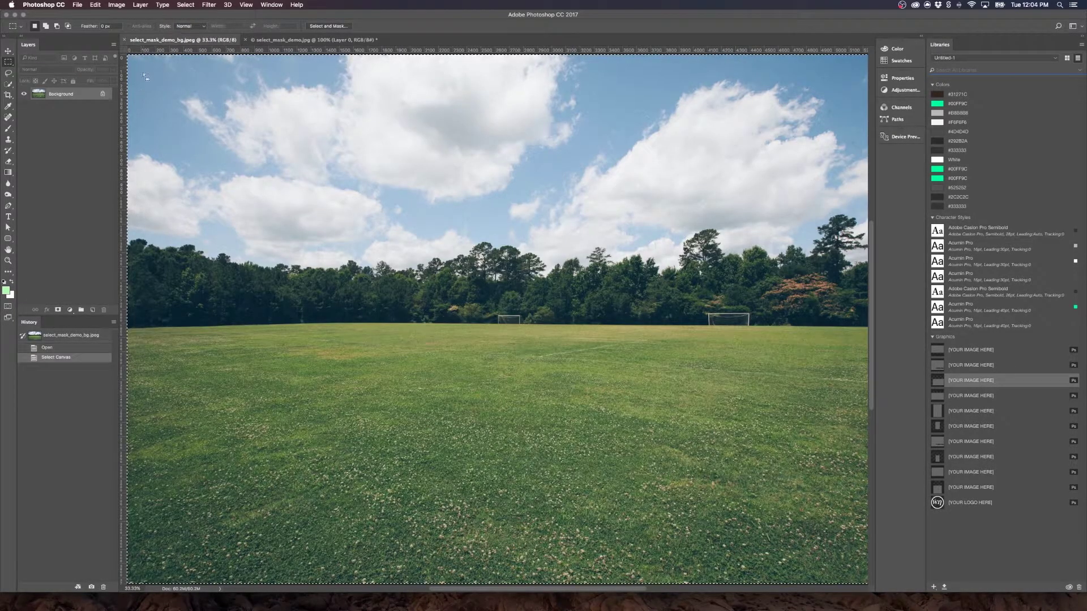
{"action": "key", "text": "super+c"}
{"action": "left_click", "coordinate": [314, 40]}
{"action": "key", "text": "super+v"}
{"action": "key", "text": "super+t"}
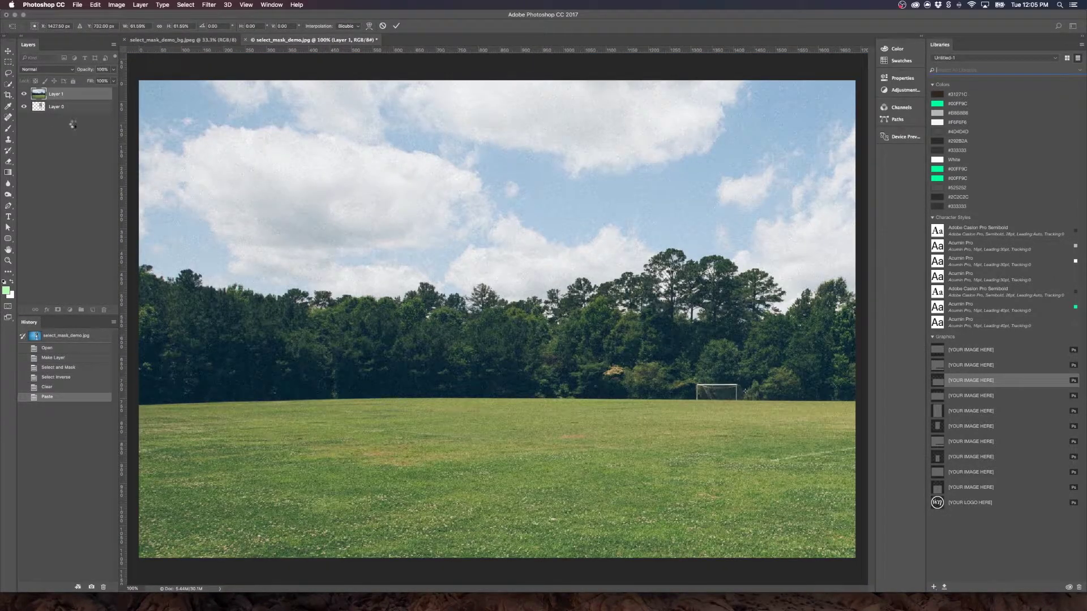
{"action": "key", "text": "Return"}
{"action": "left_click_drag", "start_coordinate": [63, 95], "coordinate": [63, 114]}
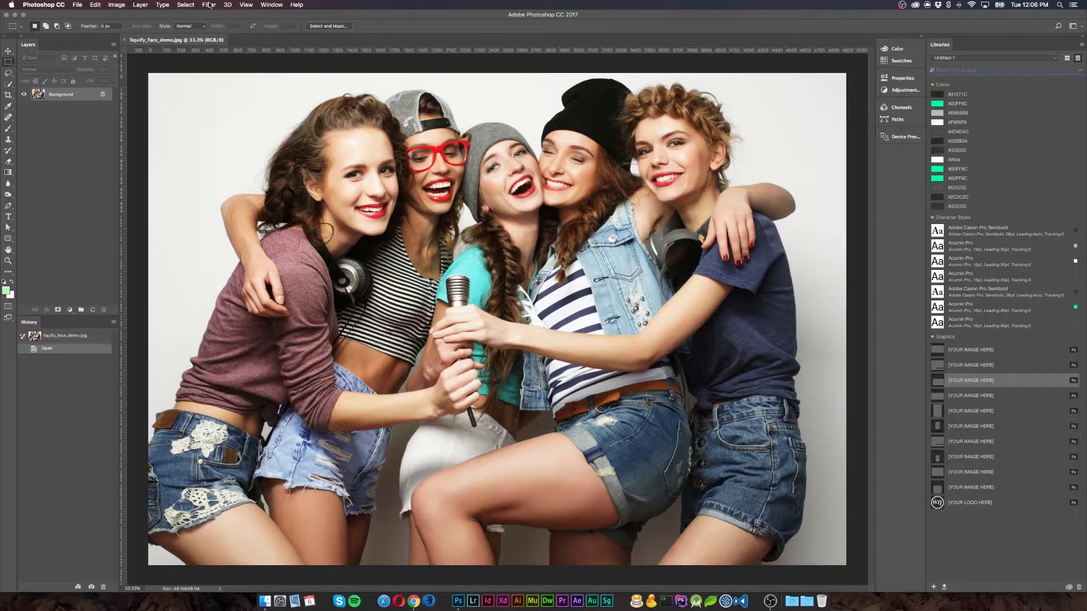
Open the group photo in Liquify, magnify the leftmost faces to 50%, and activate the Face Tool with the Nose settings expanded
{"action": "left_click", "coordinate": [209, 5]}
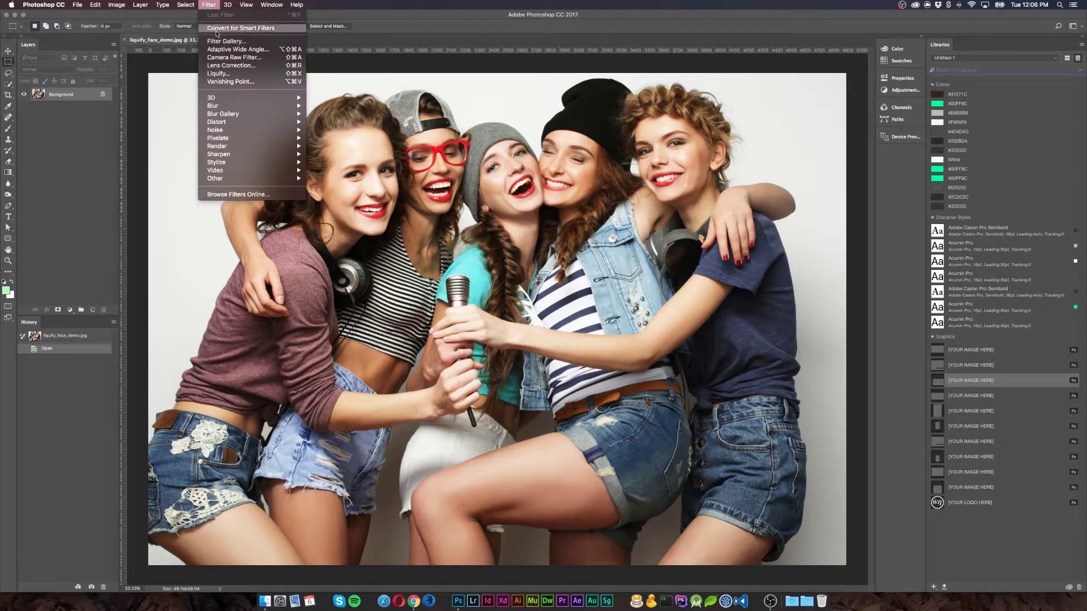
{"action": "left_click", "coordinate": [262, 72]}
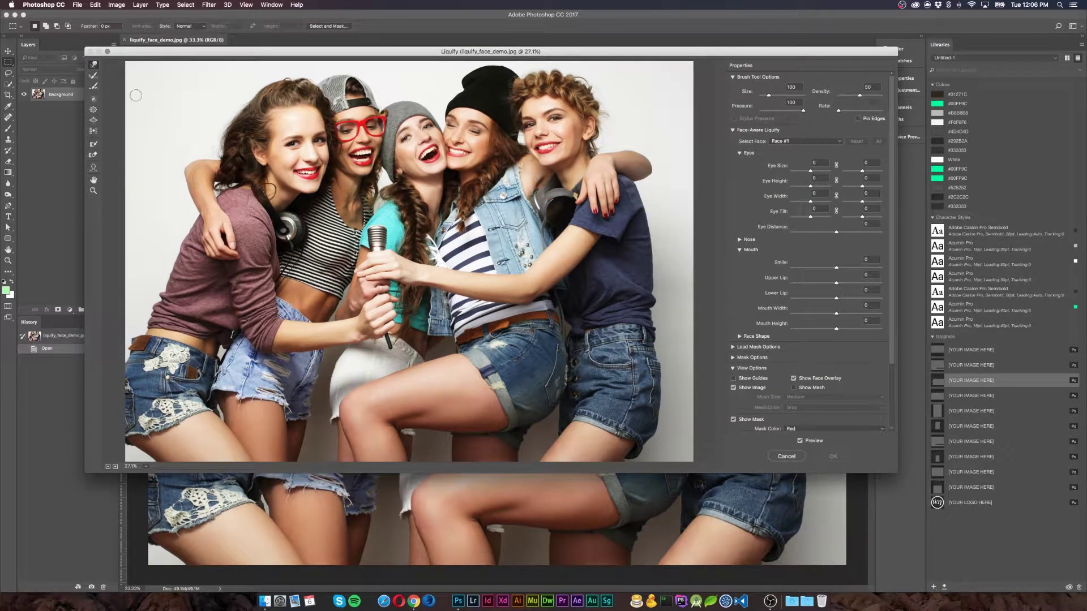
{"action": "left_click", "coordinate": [94, 168]}
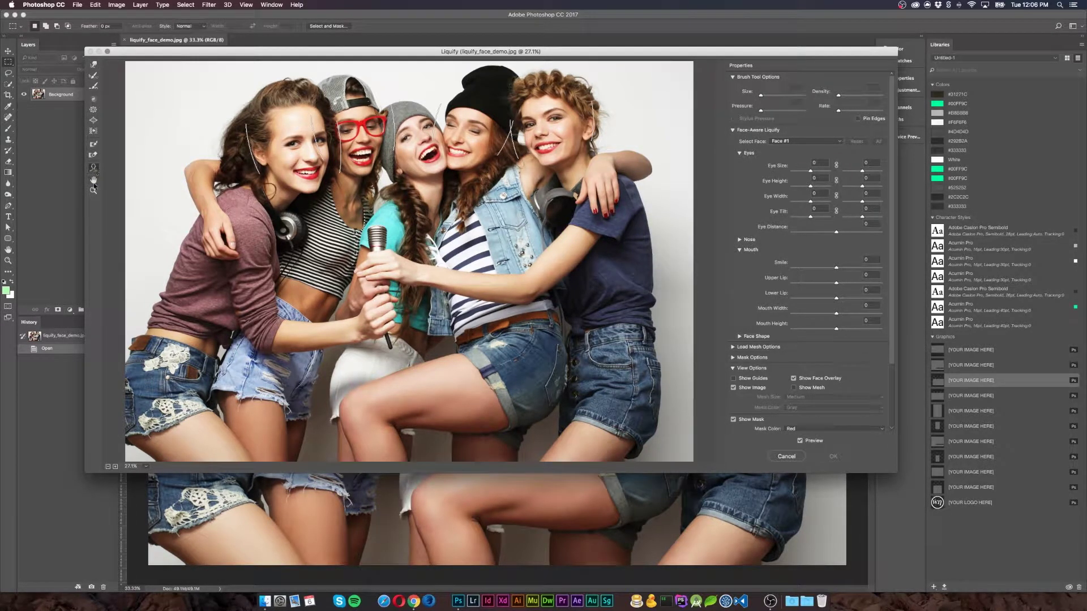
{"action": "left_click", "coordinate": [94, 191]}
{"action": "left_click", "coordinate": [306, 161]}
{"action": "left_click", "coordinate": [305, 161]}
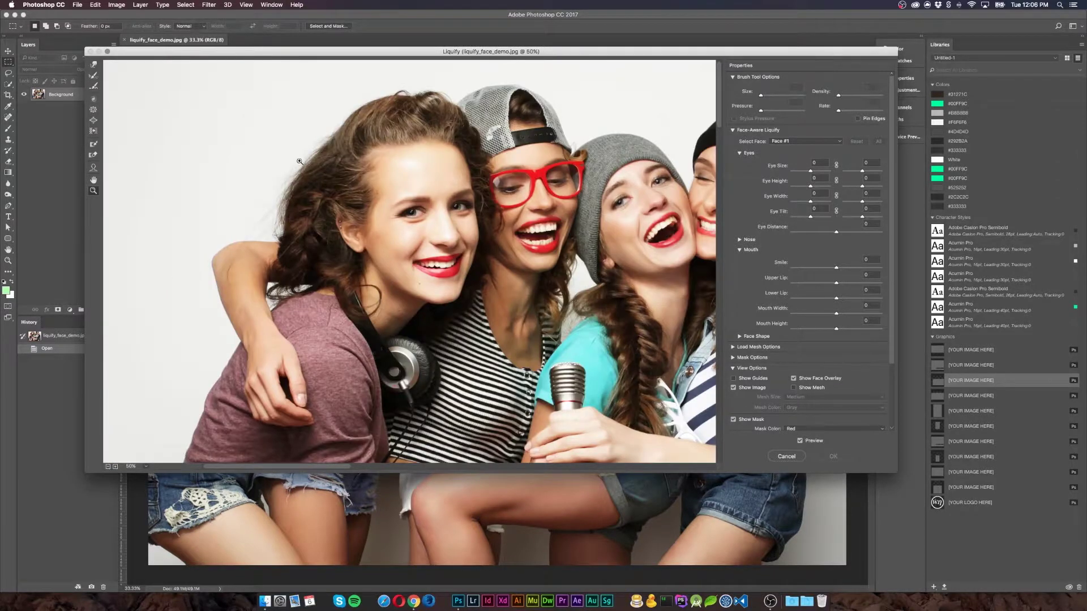
{"action": "left_click", "coordinate": [94, 168]}
{"action": "mouse_move", "coordinate": [443, 159]}
{"action": "mouse_move", "coordinate": [469, 195]}
{"action": "left_click", "coordinate": [740, 240]}
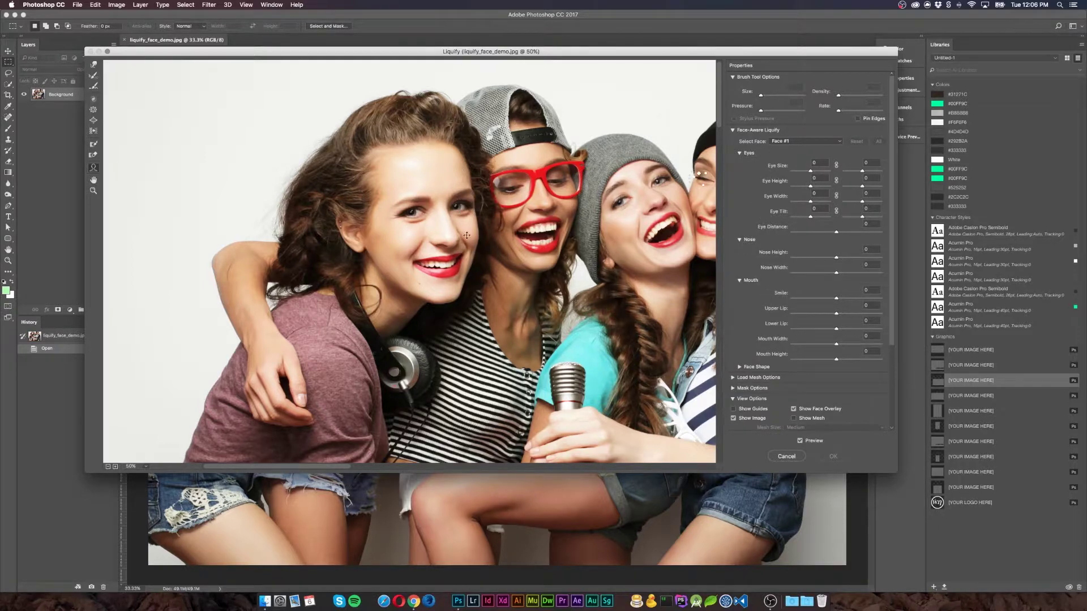
Reshape Face #1 with left eye height 100, lower lip 100, mouth width -100, nose height 100 and face width -100
{"action": "left_click_drag", "start_coordinate": [412, 210], "coordinate": [411, 201]}
{"action": "left_click_drag", "start_coordinate": [418, 263], "coordinate": [443, 291]}
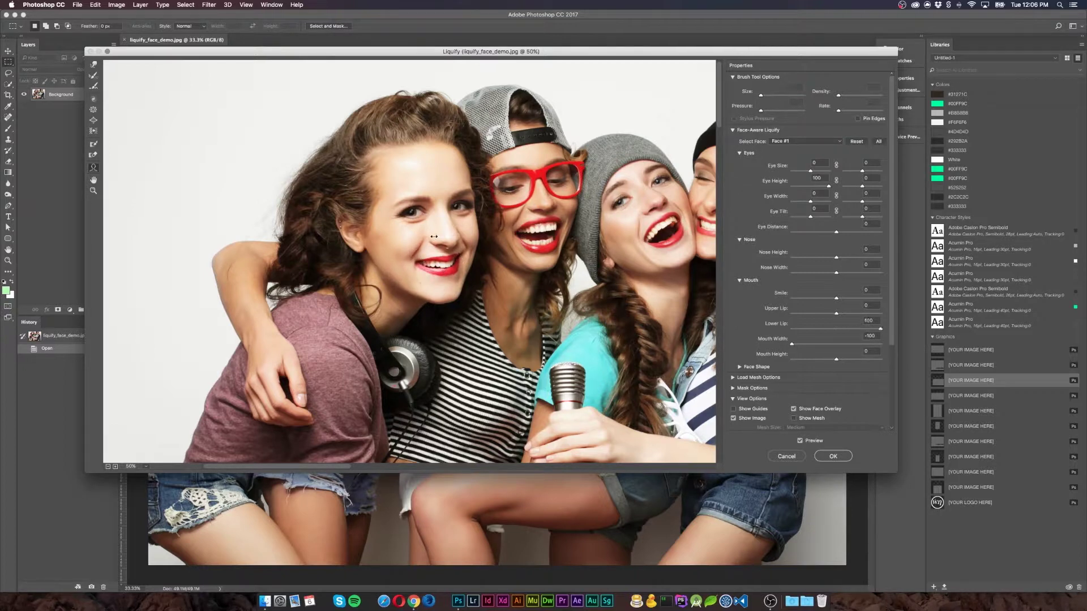
{"action": "left_click_drag", "start_coordinate": [447, 248], "coordinate": [447, 238]}
{"action": "mouse_move", "coordinate": [402, 242]}
{"action": "left_mouse_down"}
{"action": "mouse_move", "coordinate": [339, 244]}
{"action": "mouse_move", "coordinate": [407, 243]}
{"action": "left_mouse_up"}
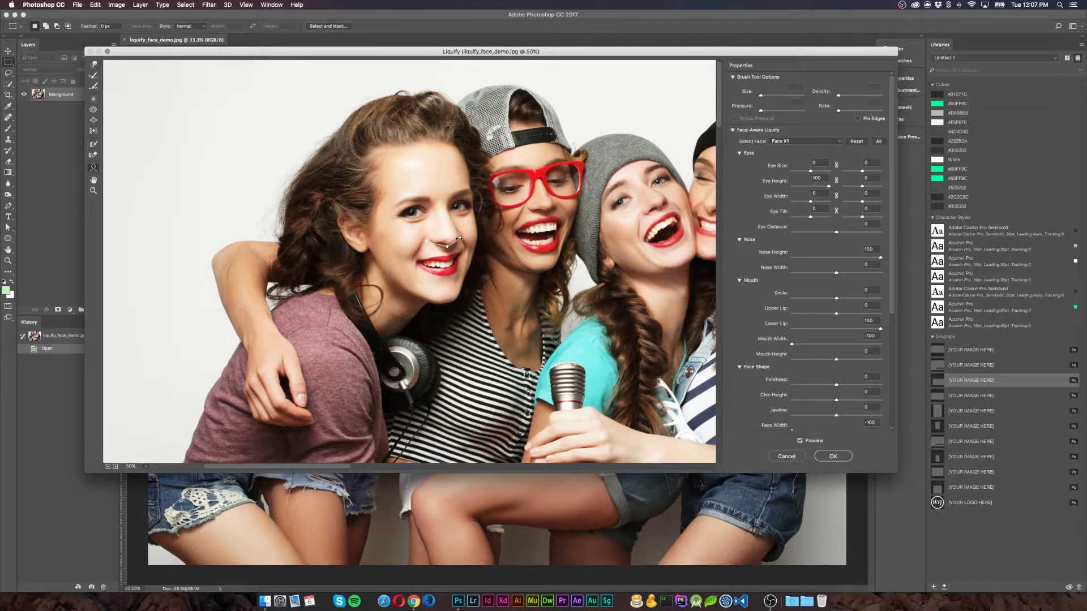
Set Face #1's nose width and right eye size to 100, smile to 27 and mouth width to -100
{"action": "left_click_drag", "start_coordinate": [471, 238], "coordinate": [478, 240]}
{"action": "left_click_drag", "start_coordinate": [388, 250], "coordinate": [413, 253]}
{"action": "left_click_drag", "start_coordinate": [489, 177], "coordinate": [491, 180]}
{"action": "mouse_move", "coordinate": [836, 299]}
{"action": "left_mouse_down"}
{"action": "mouse_move", "coordinate": [791, 299]}
{"action": "mouse_move", "coordinate": [868, 298]}
{"action": "mouse_move", "coordinate": [848, 300]}
{"action": "left_mouse_up"}
{"action": "left_click_drag", "start_coordinate": [805, 344], "coordinate": [790, 344]}
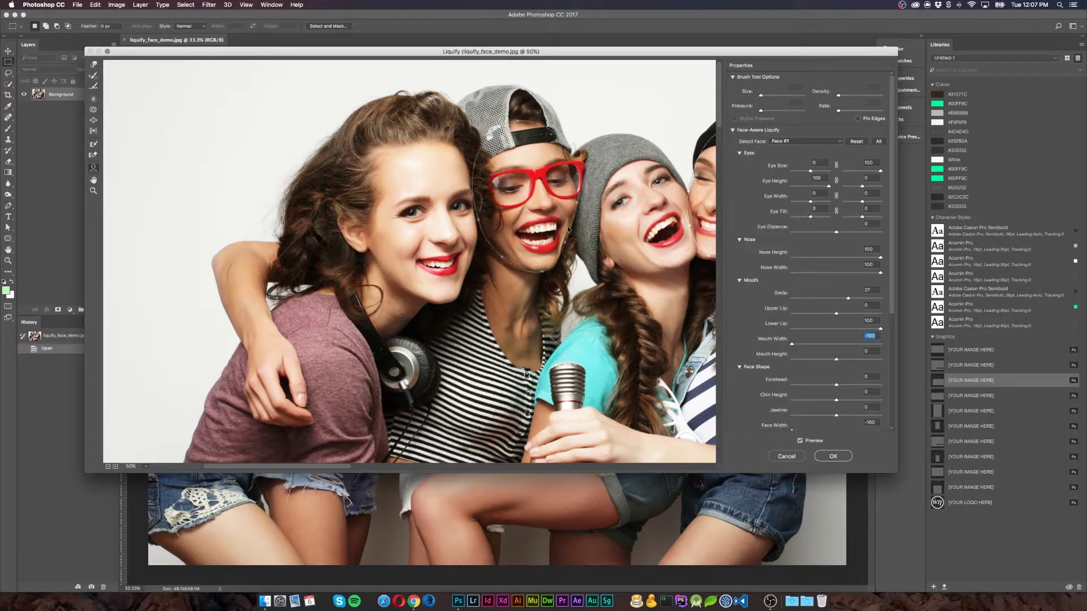
Set Face #2's nose height to -100, and Face #4's nose height, nose width and left eye width to -100
{"action": "left_click", "coordinate": [542, 213]}
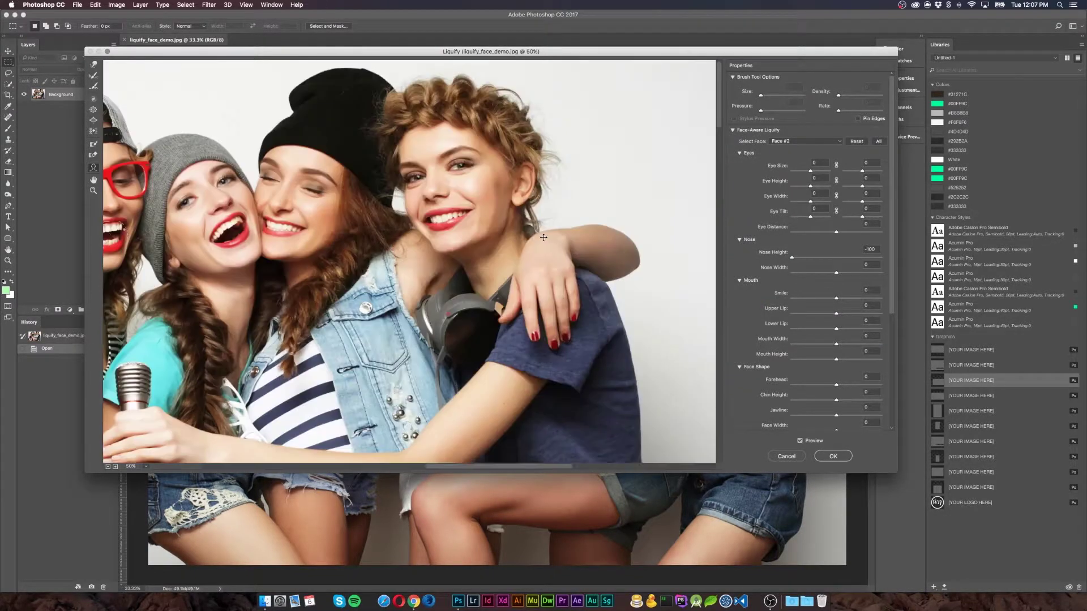
{"action": "left_click_drag", "start_coordinate": [451, 193], "coordinate": [411, 182]}
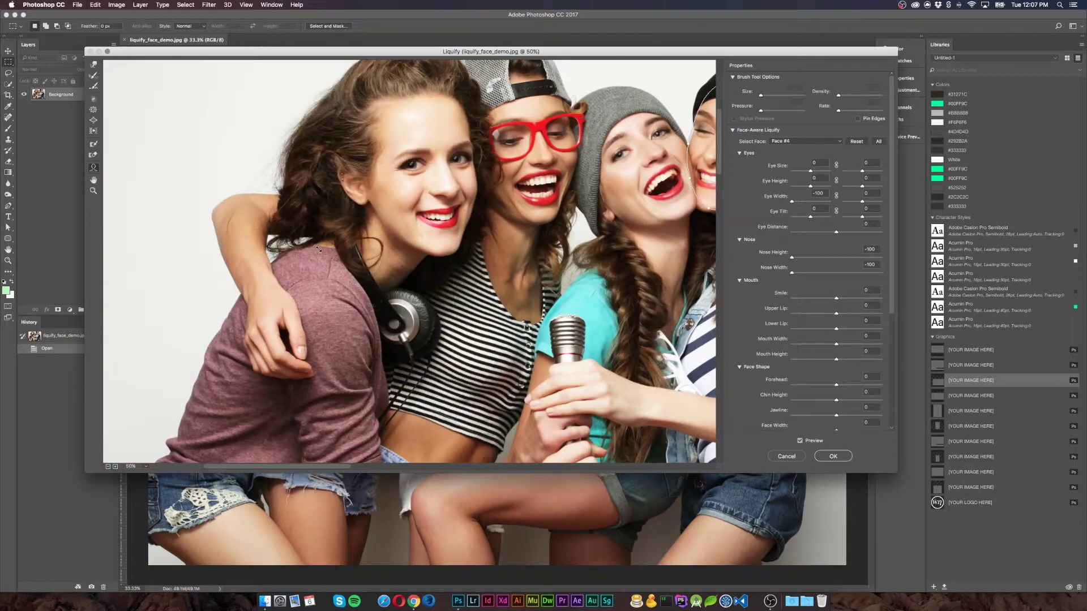
{"action": "scroll", "coordinate": [318, 250], "scroll_direction": "right", "scroll_amount": 5}
{"action": "scroll", "coordinate": [319, 250], "scroll_direction": "up", "scroll_amount": 2}
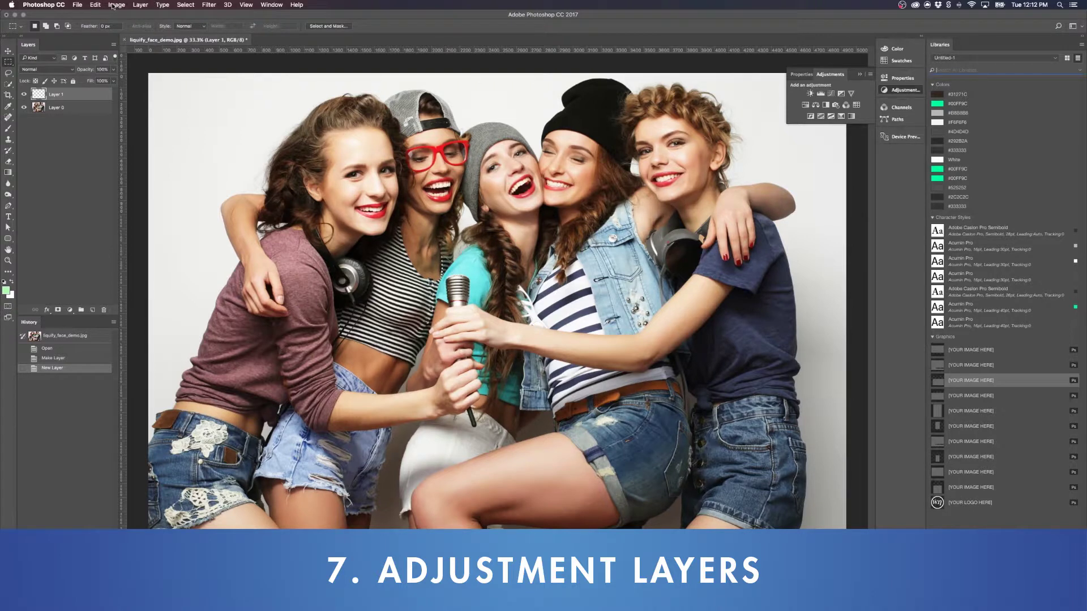
Apply Levels directly to Layer 0 with a white input level of 180, and revert the document to its opened state
{"action": "left_click", "coordinate": [65, 112]}
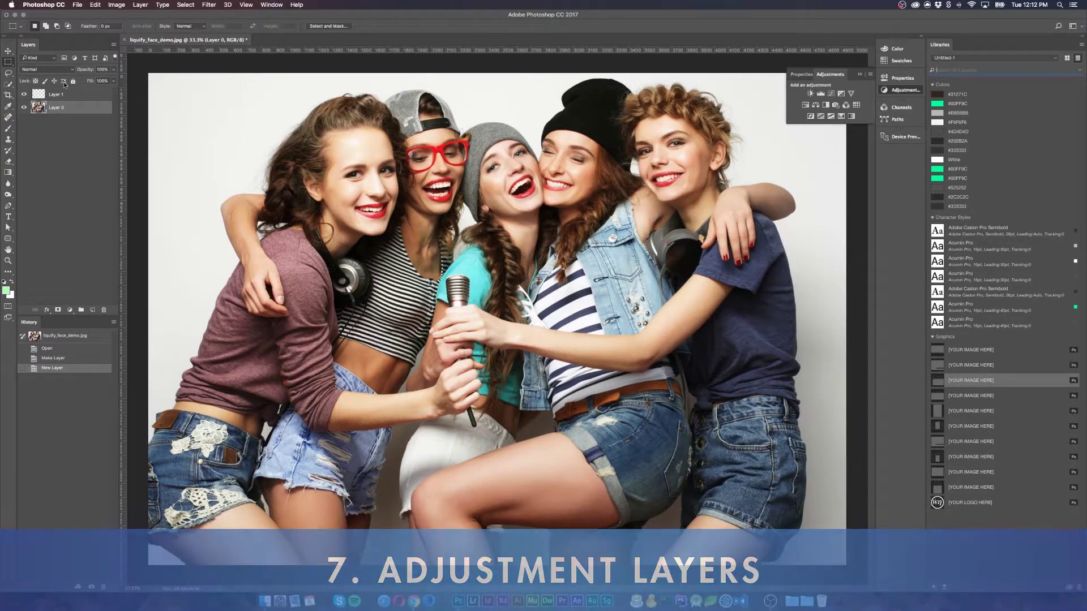
{"action": "left_click", "coordinate": [119, 5]}
{"action": "mouse_move", "coordinate": [129, 27]}
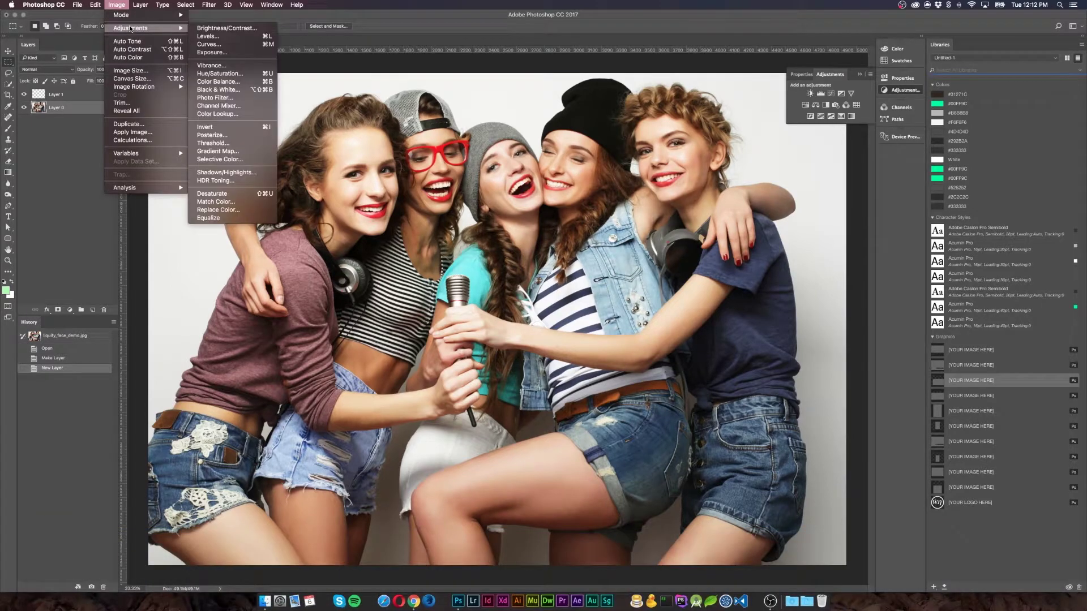
{"action": "left_click", "coordinate": [238, 37]}
{"action": "left_click_drag", "start_coordinate": [160, 110], "coordinate": [129, 110]}
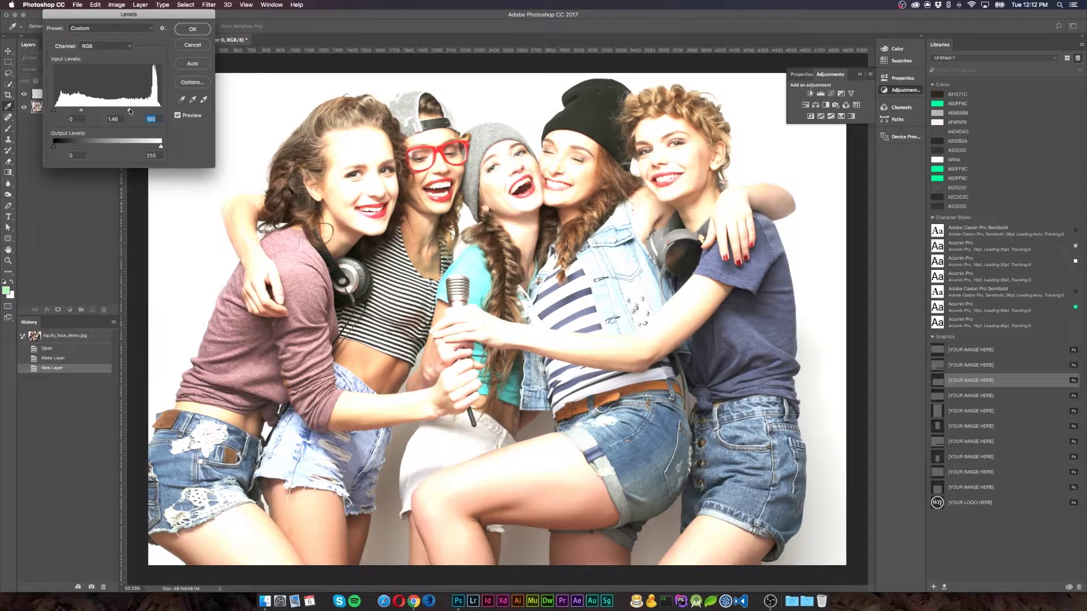
{"action": "left_click", "coordinate": [198, 29]}
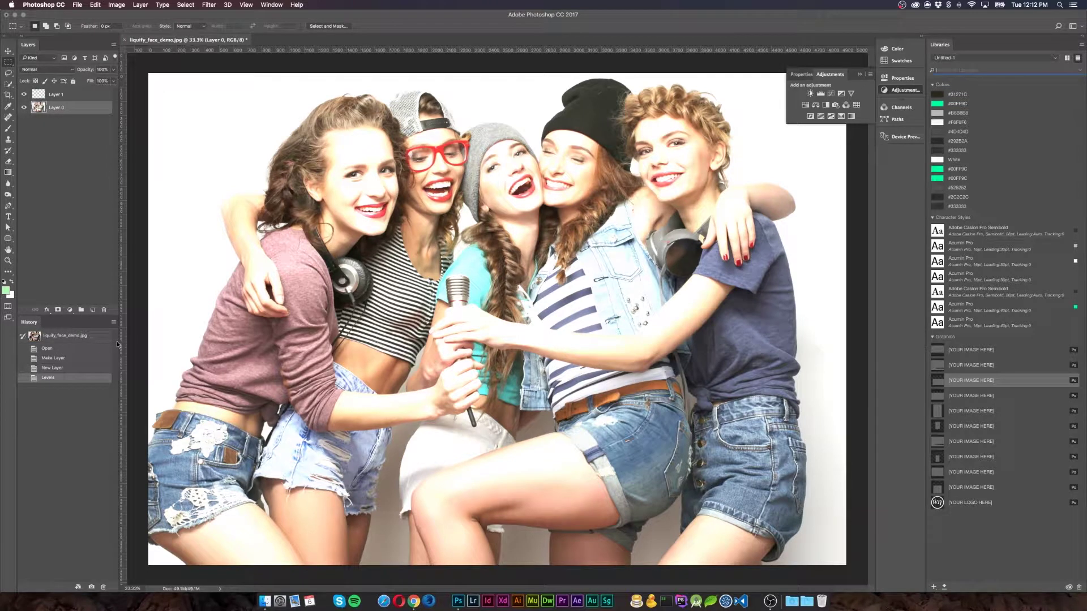
{"action": "left_click", "coordinate": [897, 81]}
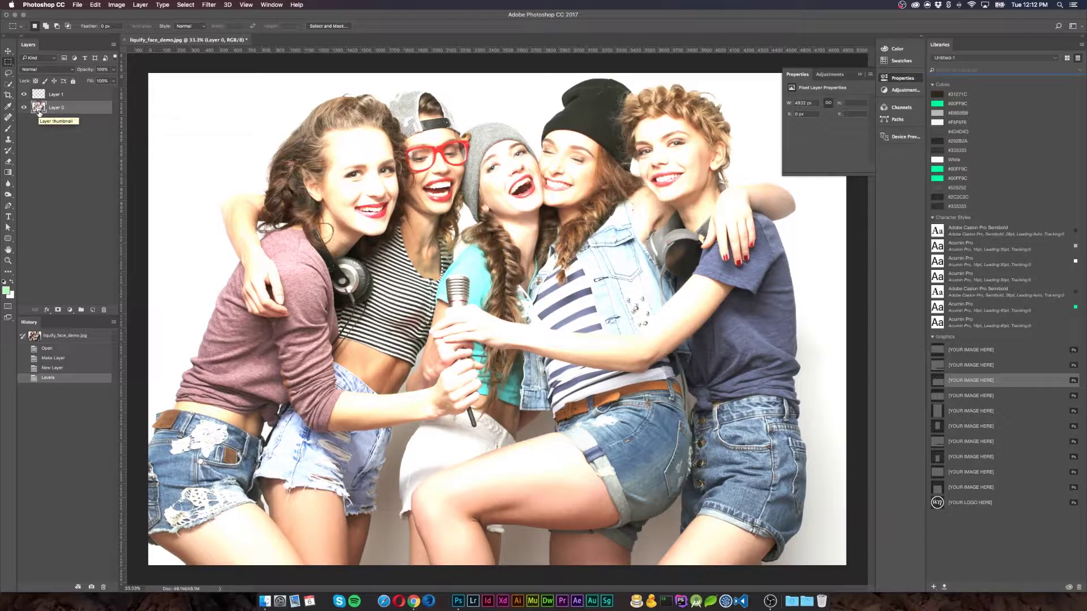
{"action": "left_click", "coordinate": [47, 348]}
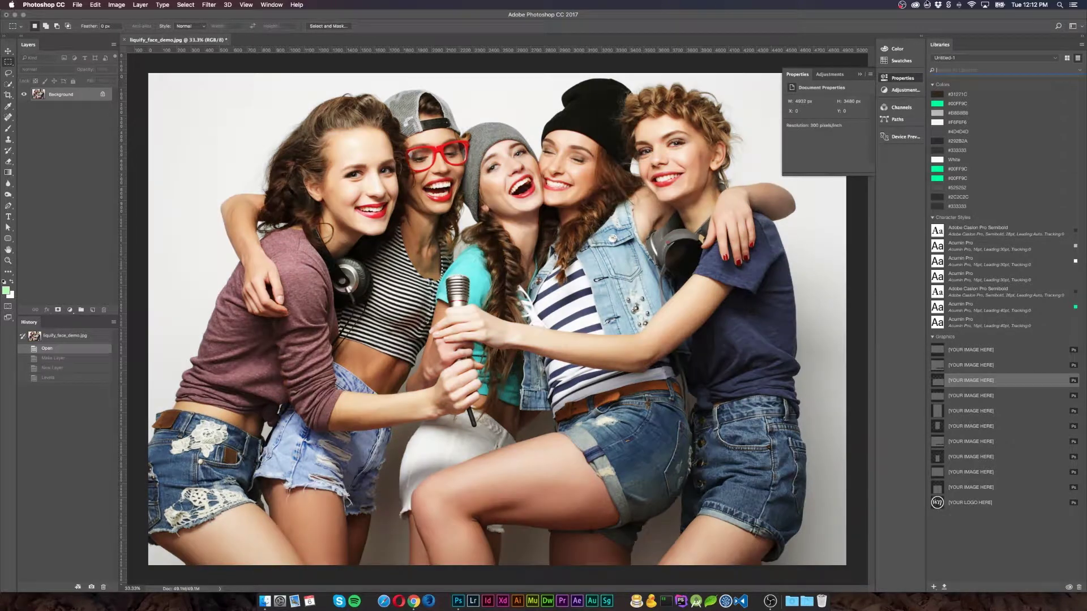
Add a Brightness/Contrast adjustment layer above Layer 0, raise its brightness and lower its contrast to about -28
{"action": "left_click", "coordinate": [908, 90]}
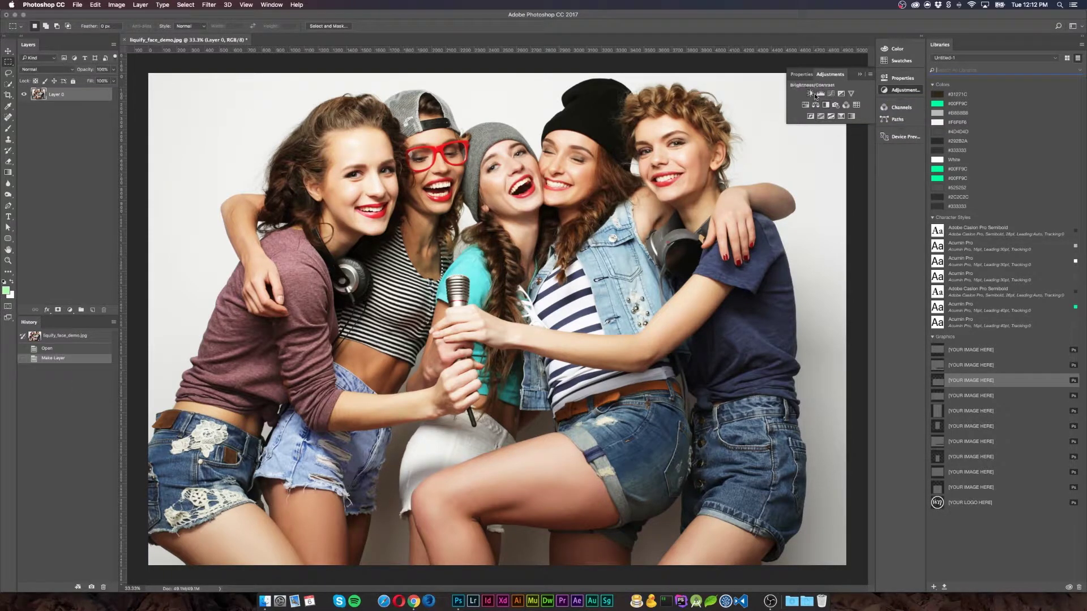
{"action": "left_click", "coordinate": [811, 93]}
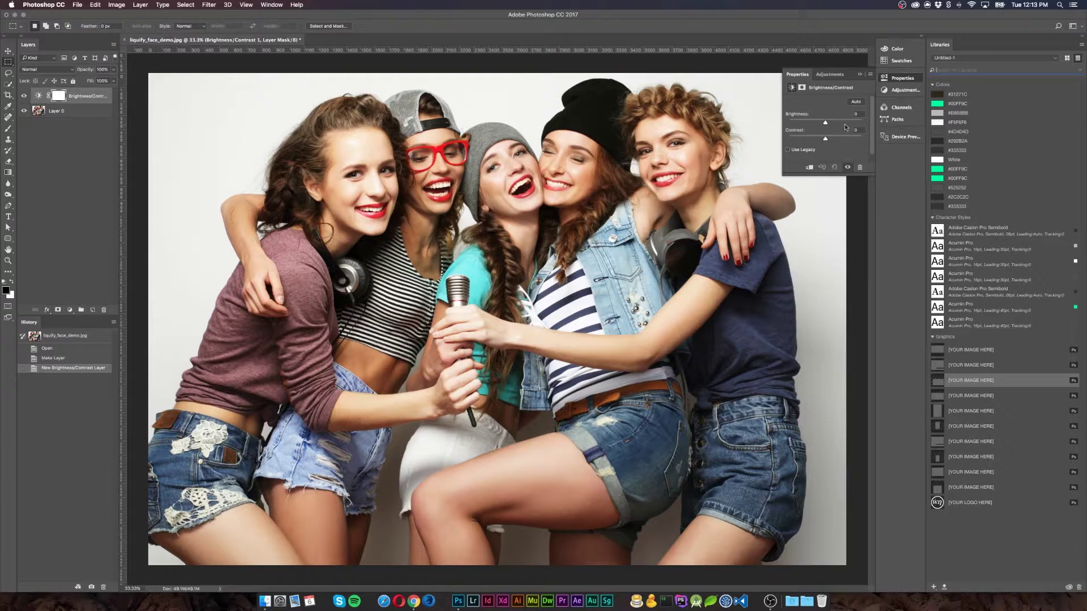
{"action": "left_click_drag", "start_coordinate": [826, 122], "coordinate": [805, 140]}
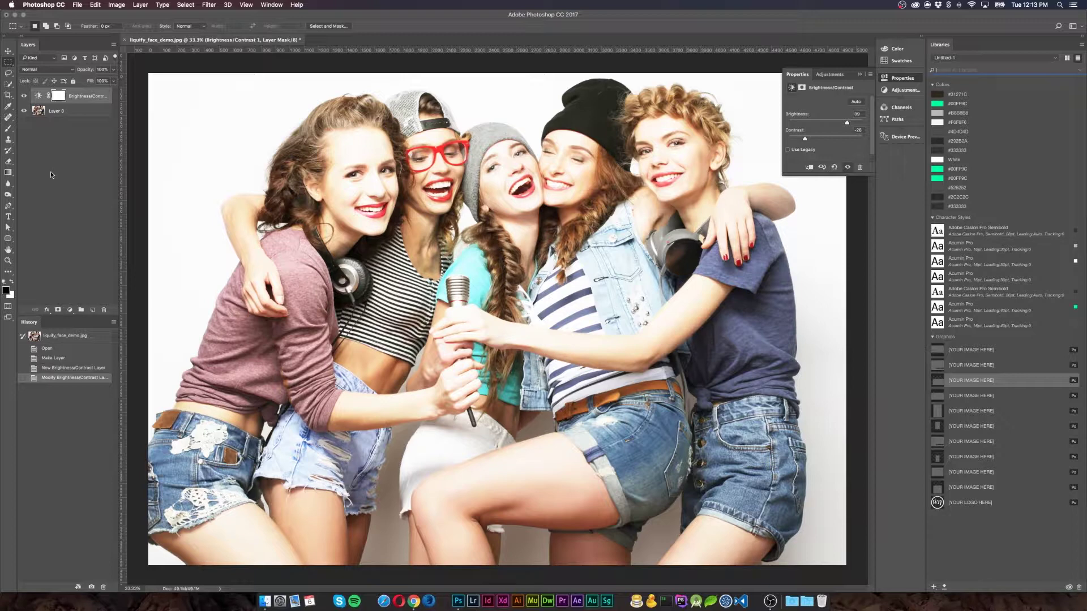
Compare Layer 0's properties with the Brightness/Contrast adjustment layer's, and set the adjustment layer's brightness to 31
{"action": "left_click", "coordinate": [57, 117]}
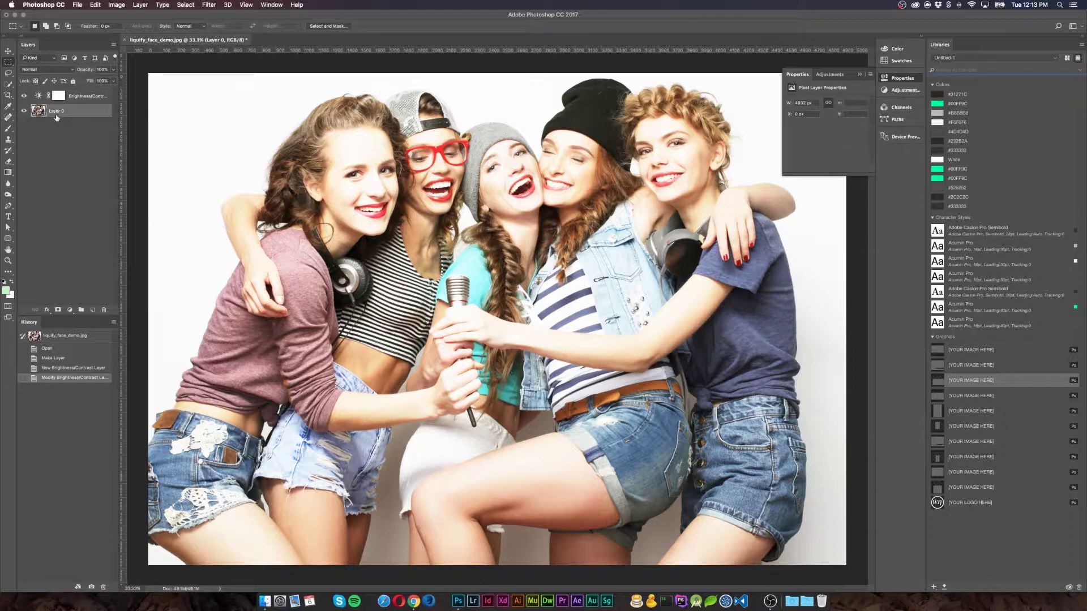
{"action": "left_click", "coordinate": [80, 97]}
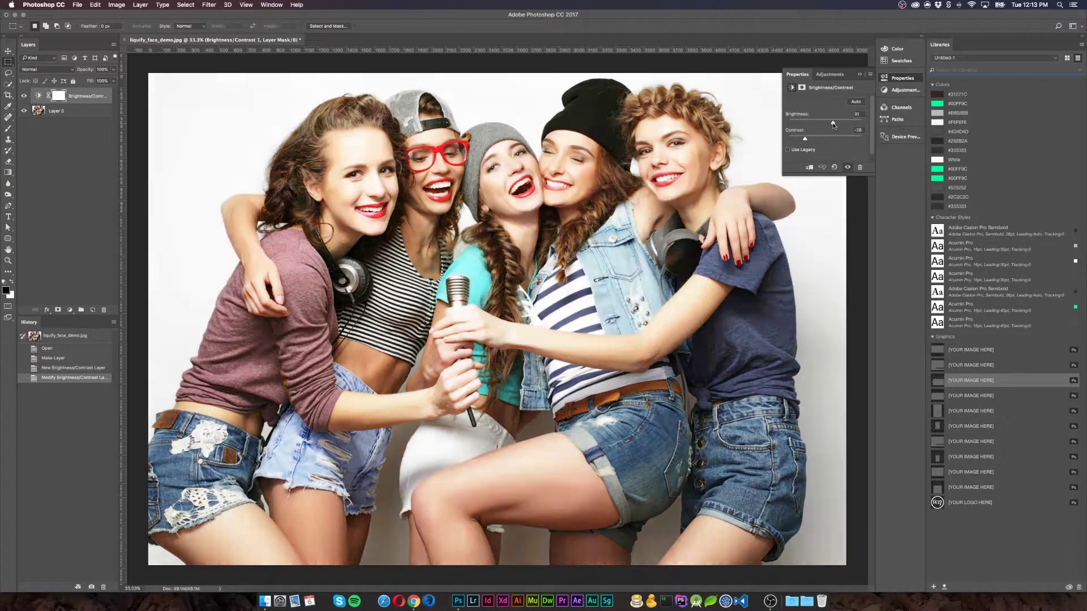
Reset the Brightness/Contrast adjustment's contrast to 0 and lower its brightness to about 3, then toggle the adjustment's visibility off and on
{"action": "mouse_move", "coordinate": [847, 123]}
{"action": "left_mouse_down"}
{"action": "mouse_move", "coordinate": [797, 123]}
{"action": "mouse_move", "coordinate": [831, 123]}
{"action": "mouse_move", "coordinate": [802, 141]}
{"action": "mouse_move", "coordinate": [828, 141]}
{"action": "mouse_move", "coordinate": [826, 123]}
{"action": "left_mouse_up"}
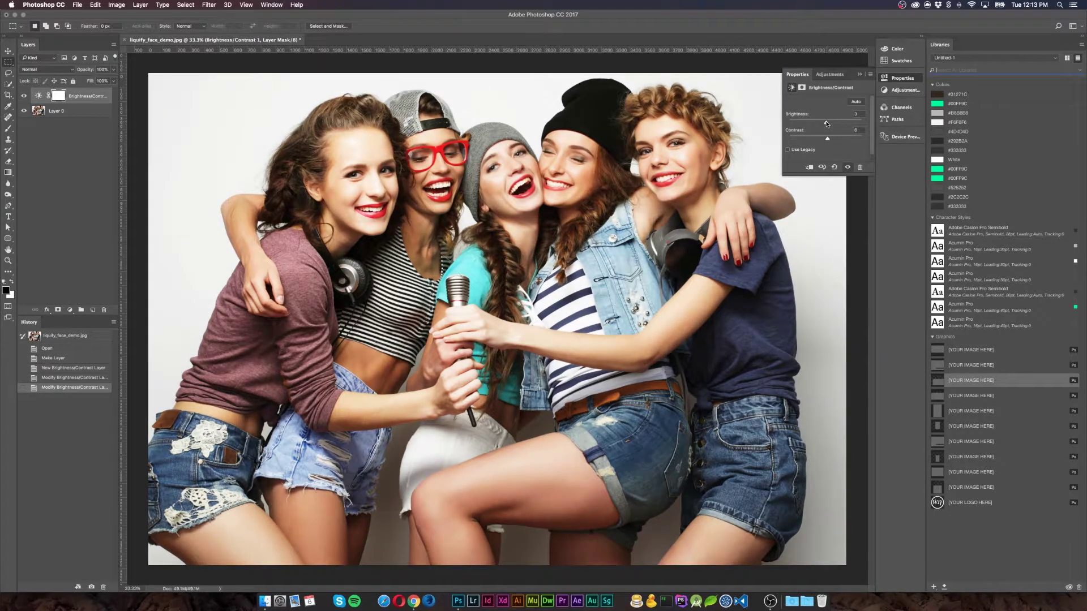
{"action": "left_click", "coordinate": [859, 74]}
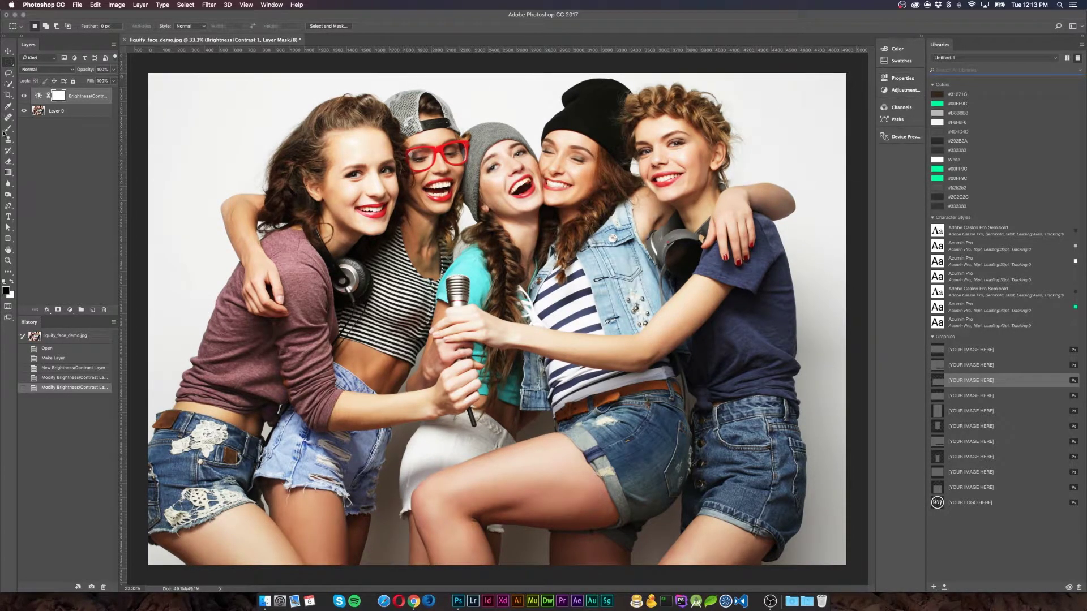
{"action": "left_click", "coordinate": [25, 96]}
{"action": "left_click", "coordinate": [25, 97]}
Add a new layer between the adjustment layer and Layer 0, and fill the image's right-hand portion with the light green foreground color
{"action": "left_click", "coordinate": [92, 310]}
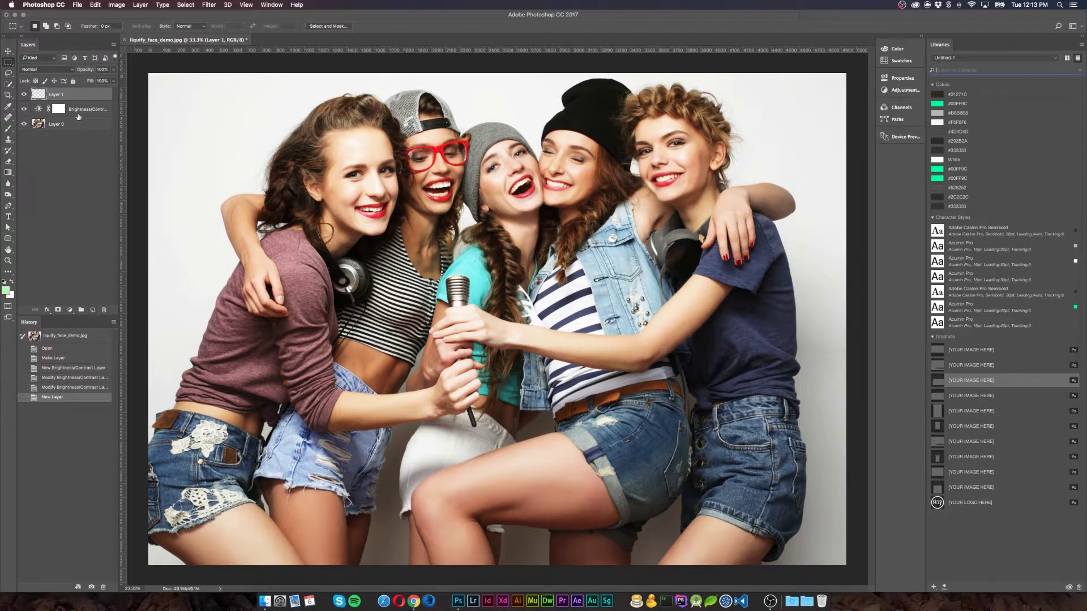
{"action": "left_click_drag", "start_coordinate": [72, 94], "coordinate": [71, 113]}
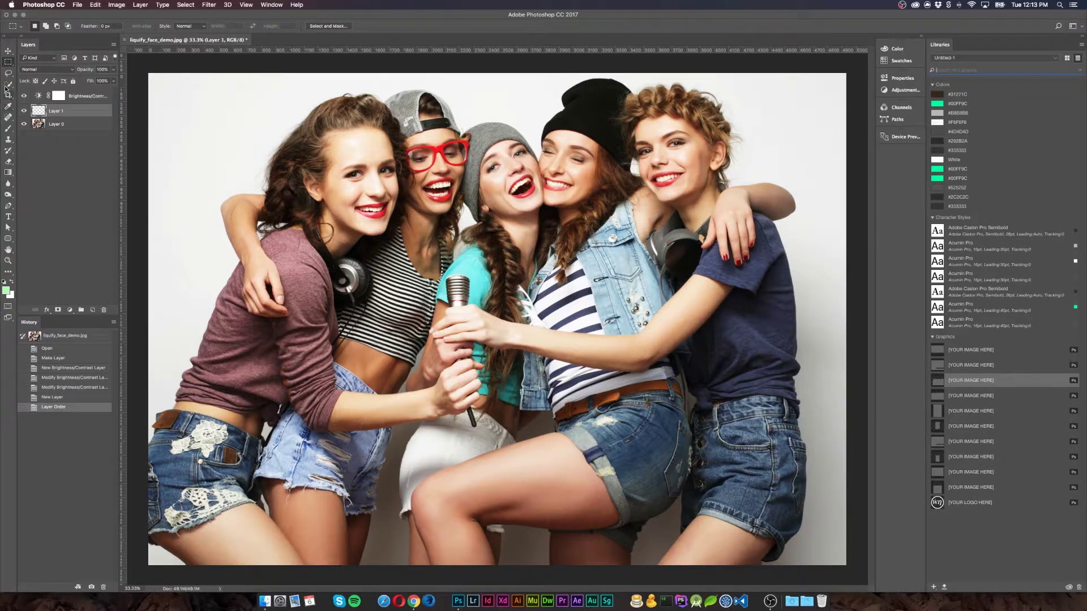
{"action": "left_click_drag", "start_coordinate": [584, 61], "coordinate": [856, 585]}
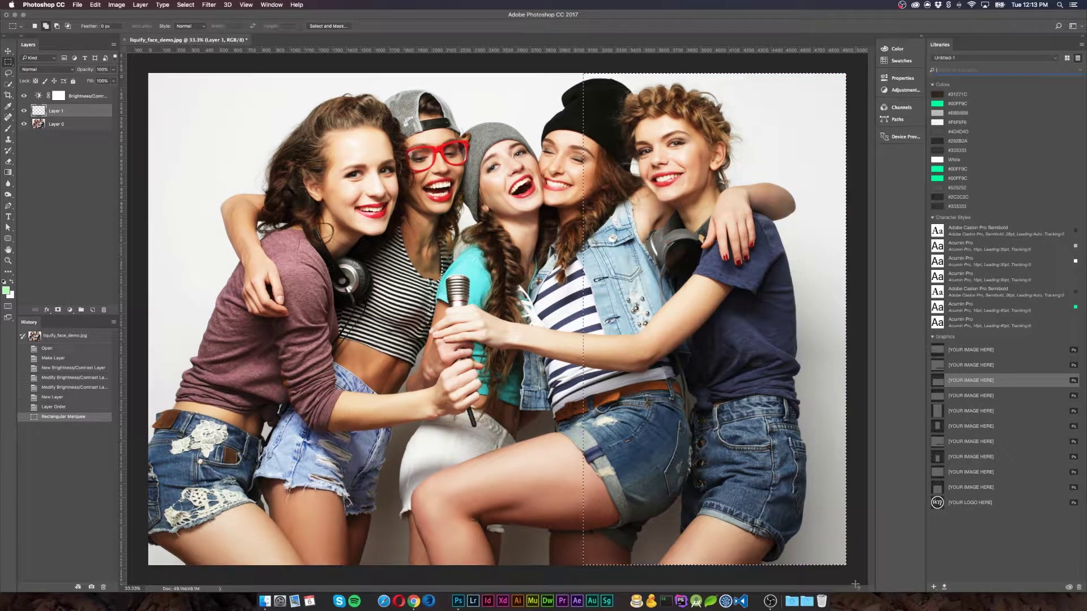
{"action": "key", "text": "shift+BackSpace"}
{"action": "key", "text": "Return"}
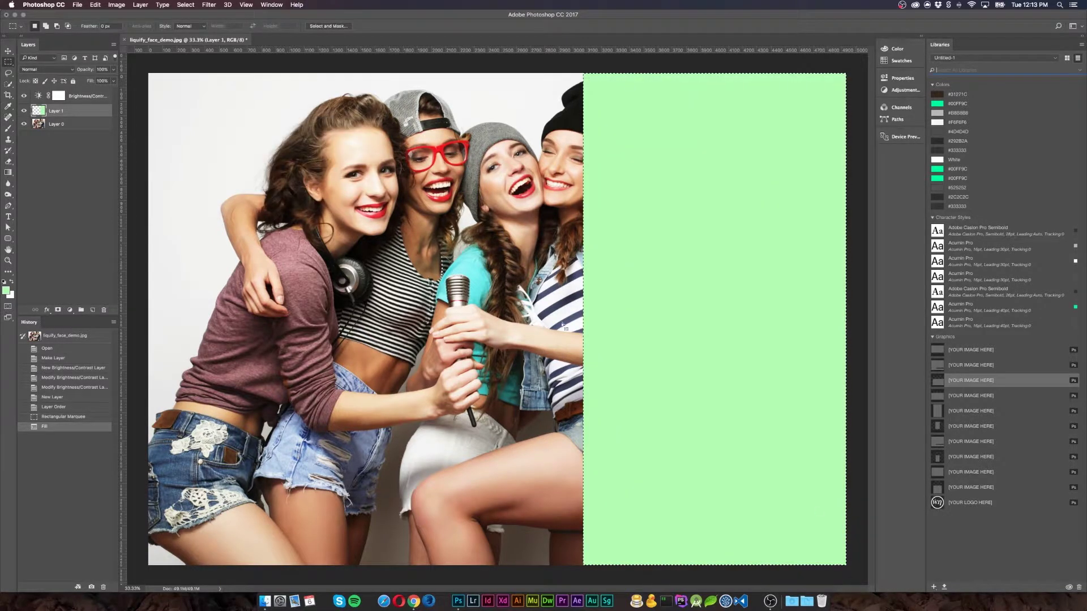
Clear the selection and lower the Brightness/Contrast adjustment layer's brightness to -67
{"action": "left_click", "coordinate": [89, 98]}
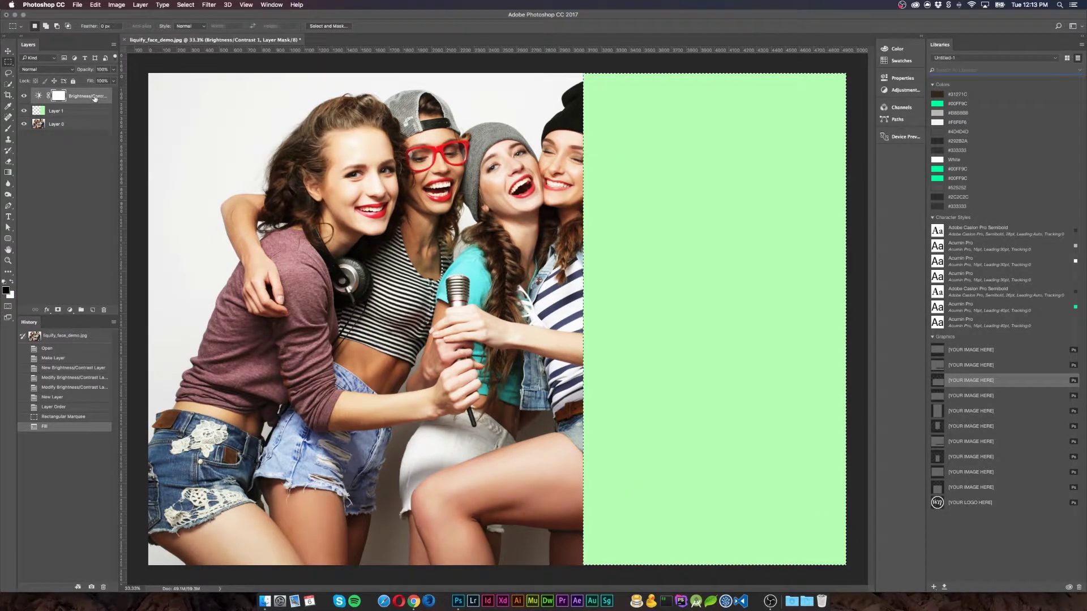
{"action": "left_click", "coordinate": [883, 89]}
{"action": "key", "text": "super+d"}
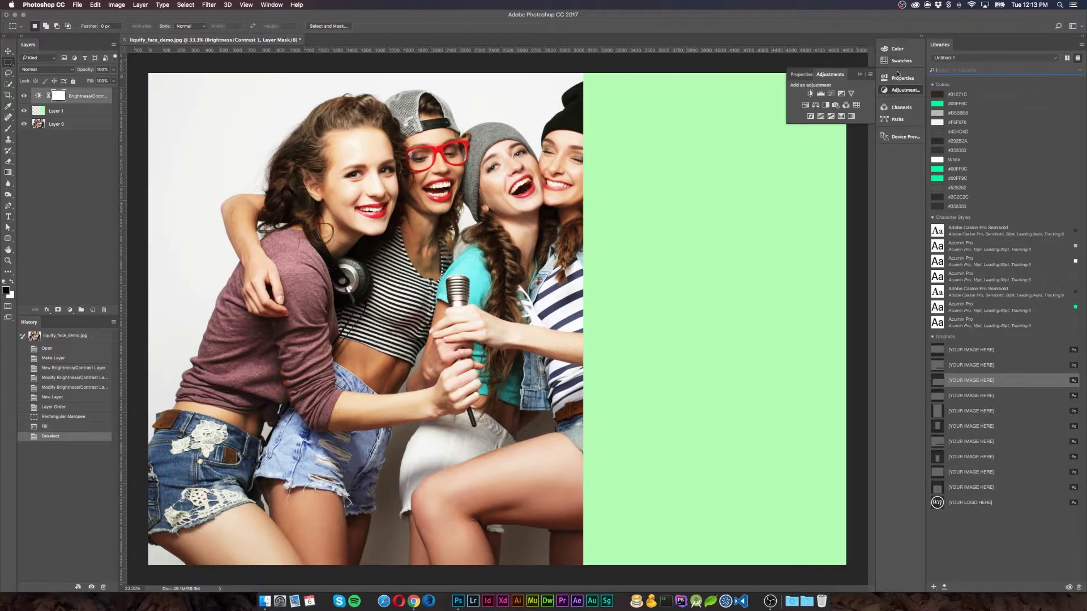
{"action": "left_click", "coordinate": [902, 79]}
{"action": "left_click", "coordinate": [891, 89]}
{"action": "left_click", "coordinate": [800, 74]}
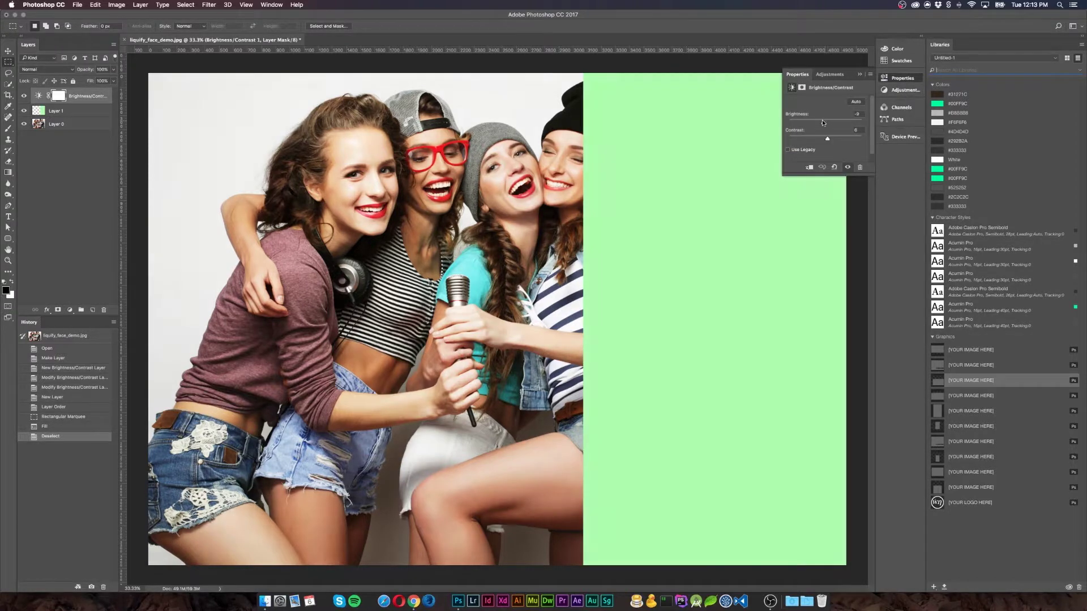
{"action": "mouse_move", "coordinate": [824, 121]}
{"action": "left_mouse_down"}
{"action": "mouse_move", "coordinate": [799, 123]}
{"action": "mouse_move", "coordinate": [844, 122]}
{"action": "mouse_move", "coordinate": [803, 122]}
{"action": "left_mouse_up"}
Add a Hue/Saturation adjustment layer above the Brightness/Contrast layer, with hue about +103 and saturation -24
{"action": "left_click", "coordinate": [93, 110]}
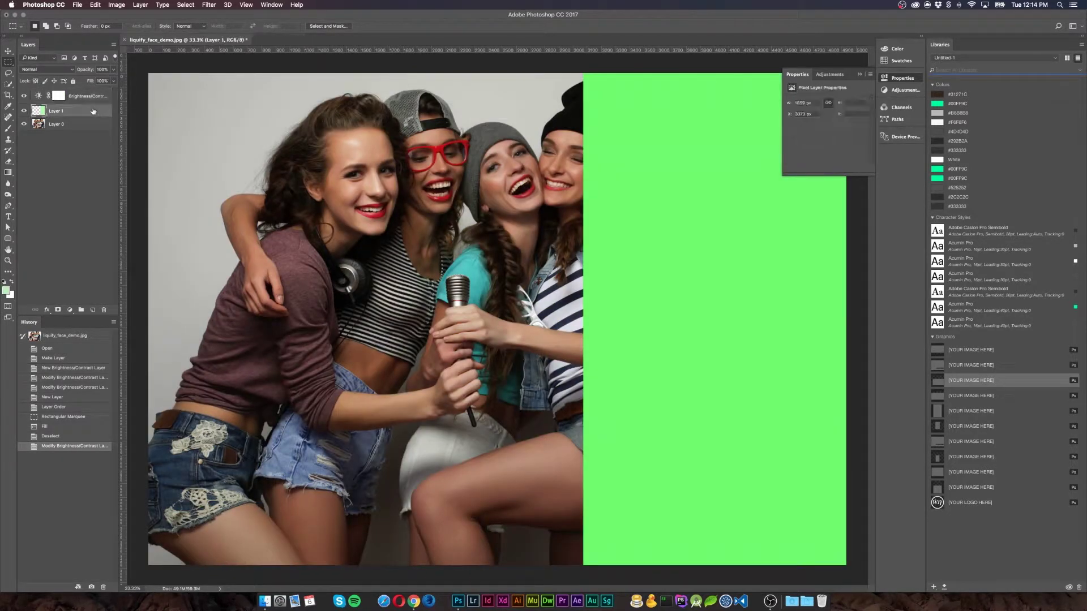
{"action": "left_click", "coordinate": [89, 100]}
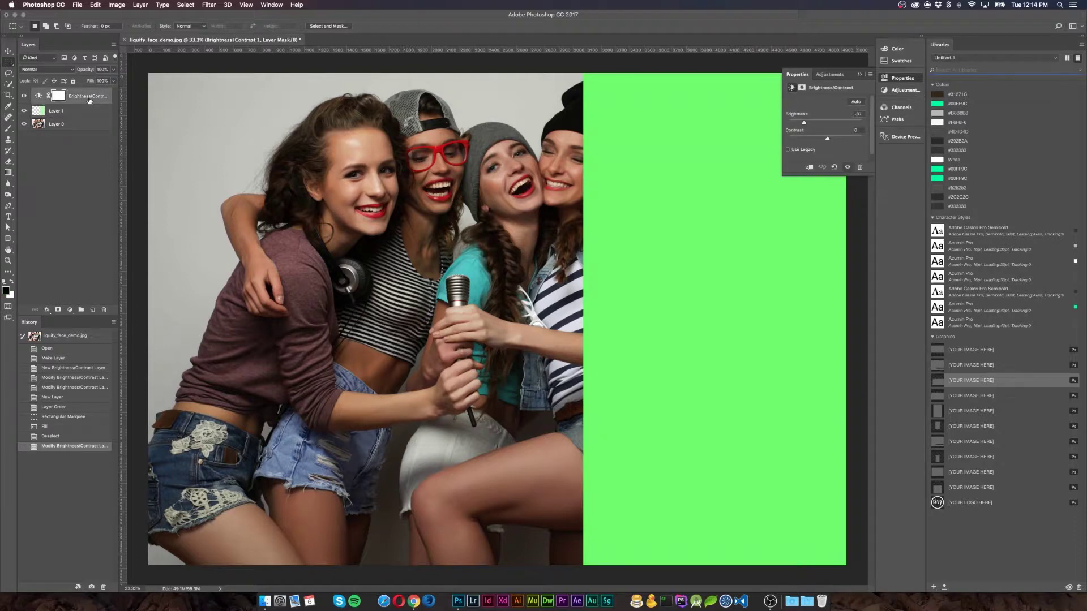
{"action": "left_click", "coordinate": [910, 93]}
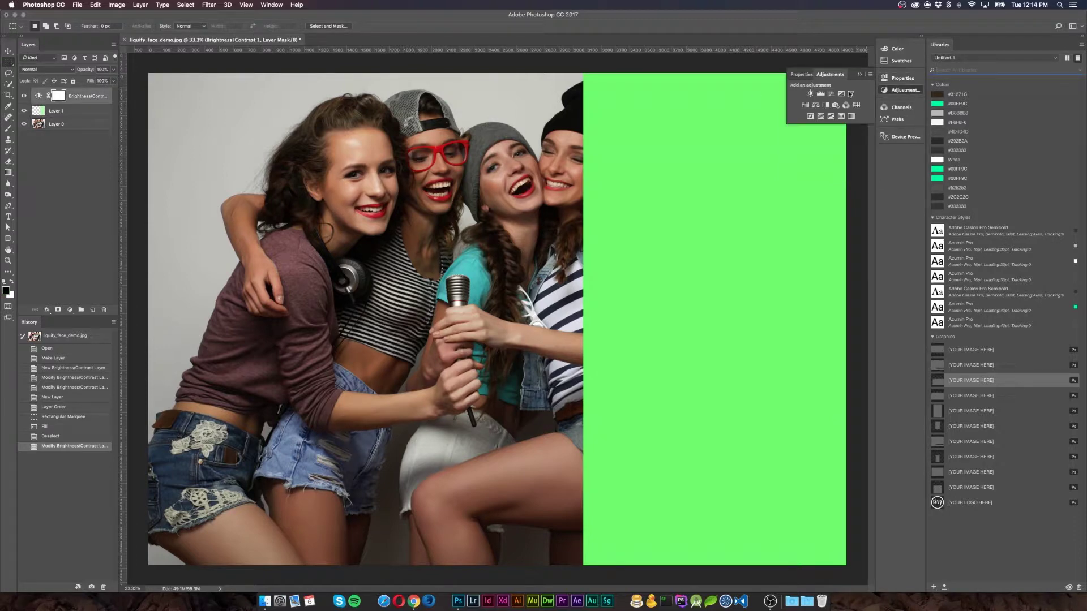
{"action": "left_click", "coordinate": [804, 104]}
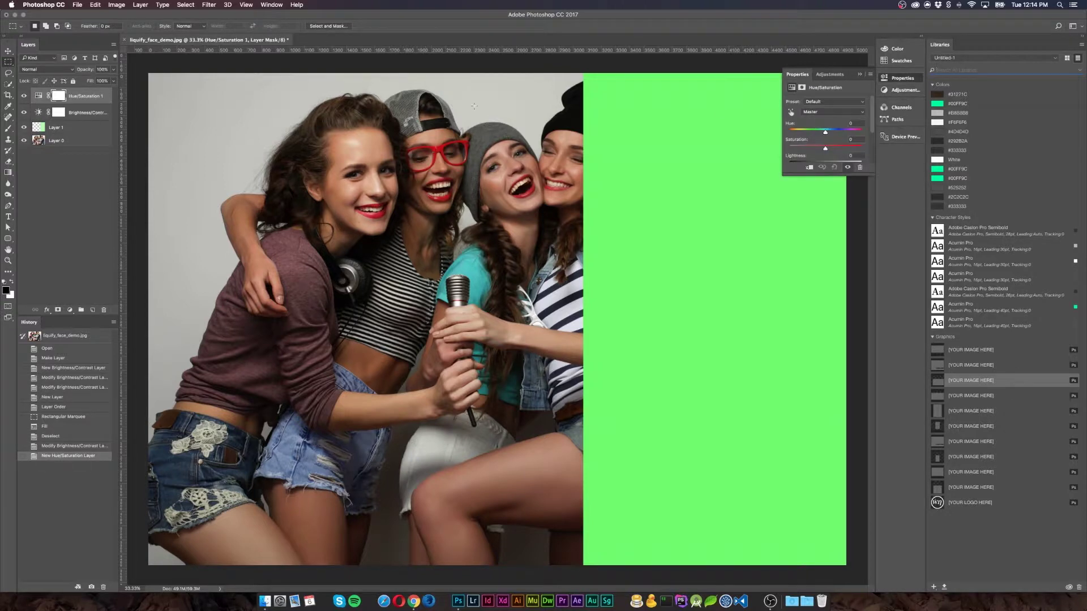
{"action": "mouse_move", "coordinate": [827, 131]}
{"action": "left_mouse_down"}
{"action": "mouse_move", "coordinate": [860, 131]}
{"action": "mouse_move", "coordinate": [816, 149]}
{"action": "left_mouse_up"}
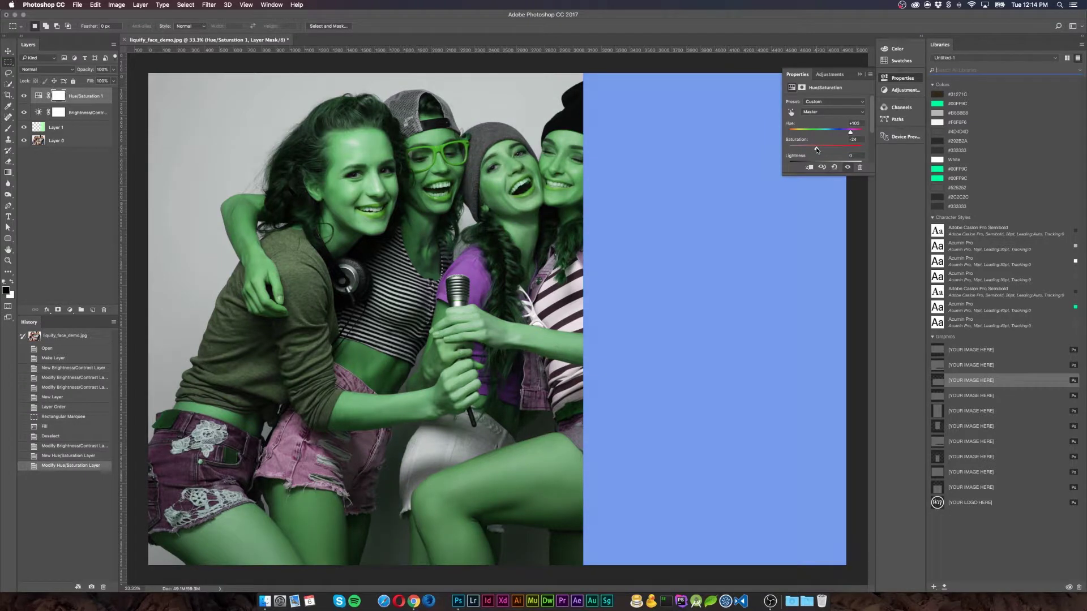
Hide and show both adjustment layers to compare the original image and green fill with the adjusted result
{"action": "left_click", "coordinate": [822, 74]}
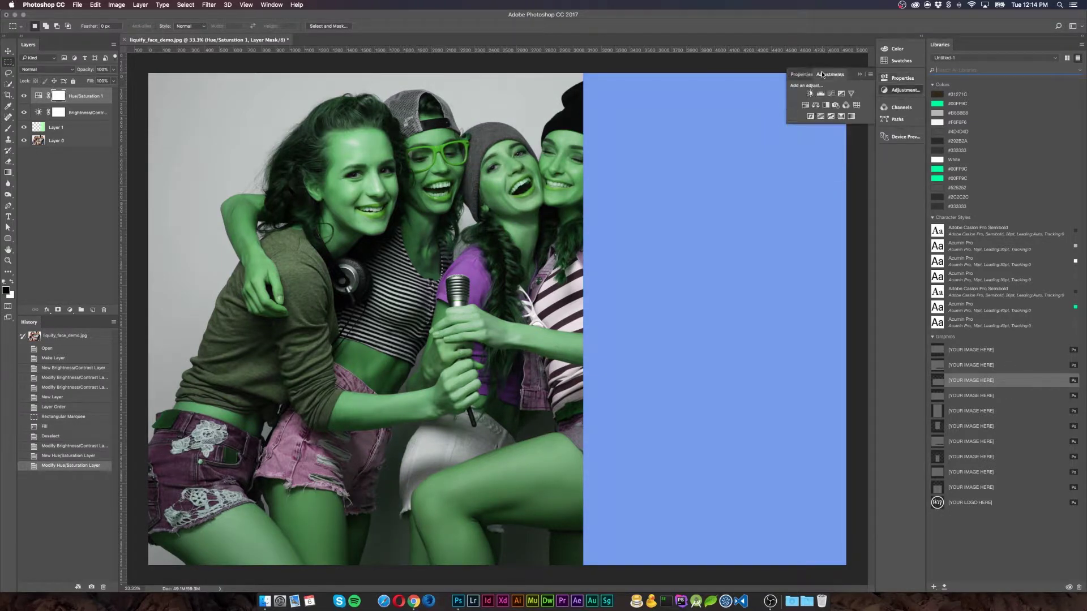
{"action": "left_click", "coordinate": [80, 116]}
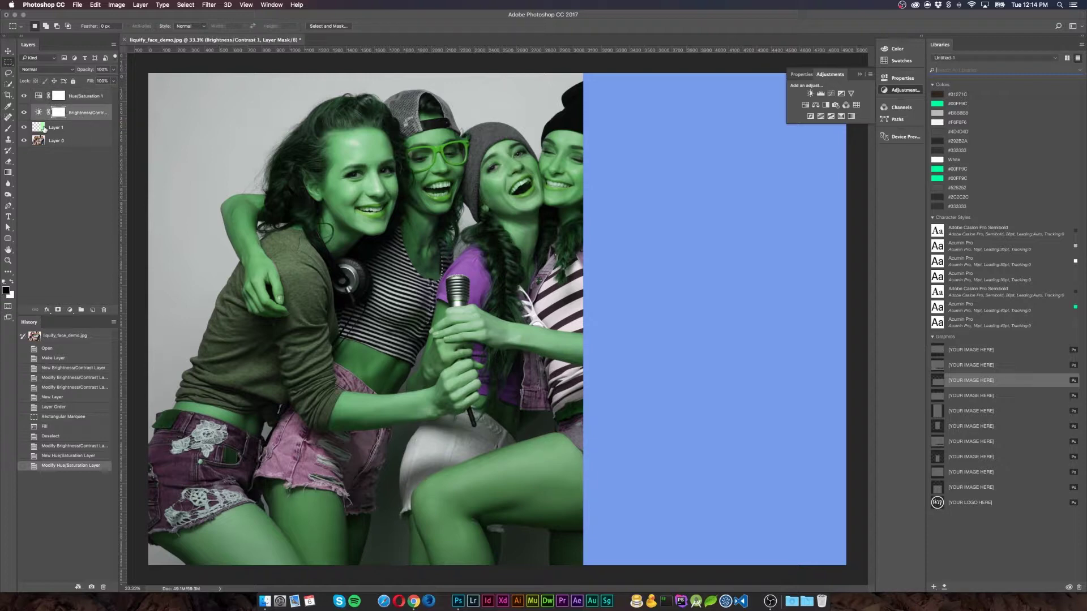
{"action": "left_click", "coordinate": [45, 128]}
{"action": "left_click", "coordinate": [24, 112]}
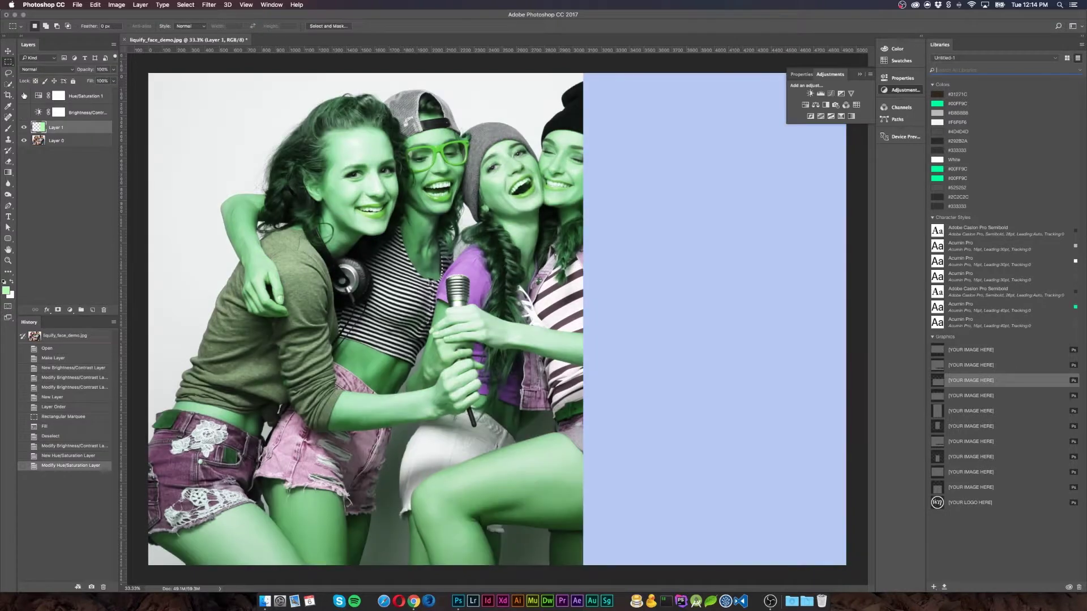
{"action": "left_click", "coordinate": [24, 95]}
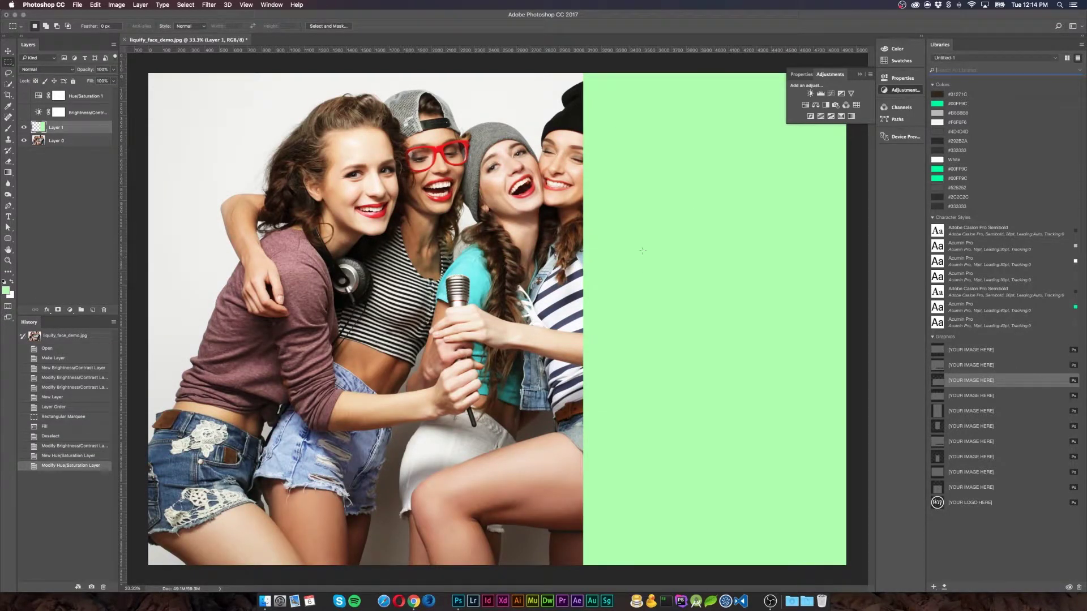
{"action": "left_click", "coordinate": [23, 112]}
{"action": "left_click", "coordinate": [23, 96]}
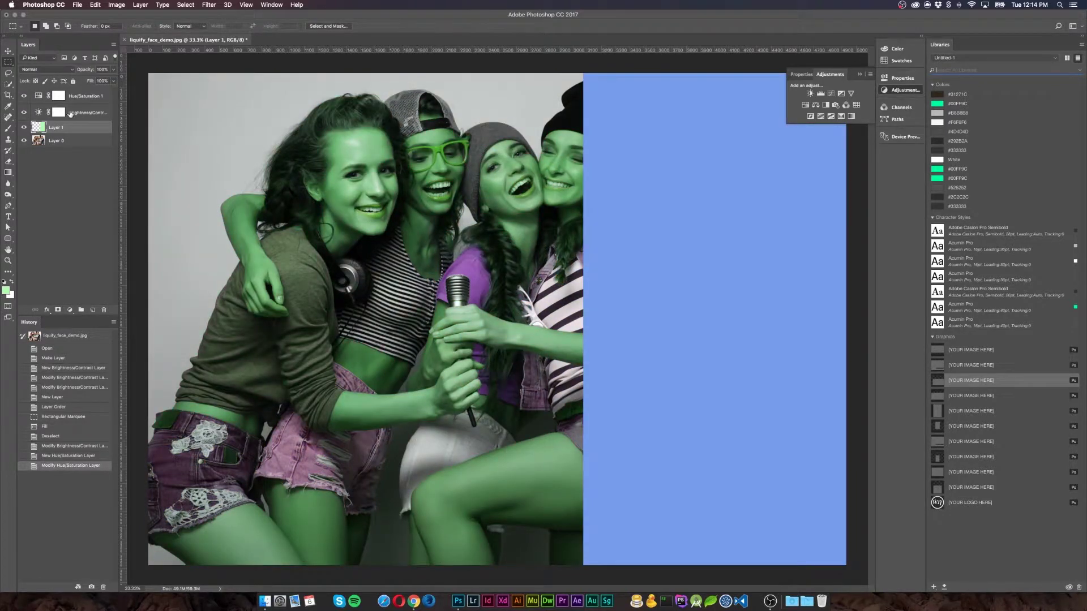
Clip the Brightness/Contrast and Hue/Saturation adjustment layers to Layer 1 so they affect only the green fill
{"action": "left_click", "coordinate": [71, 113]}
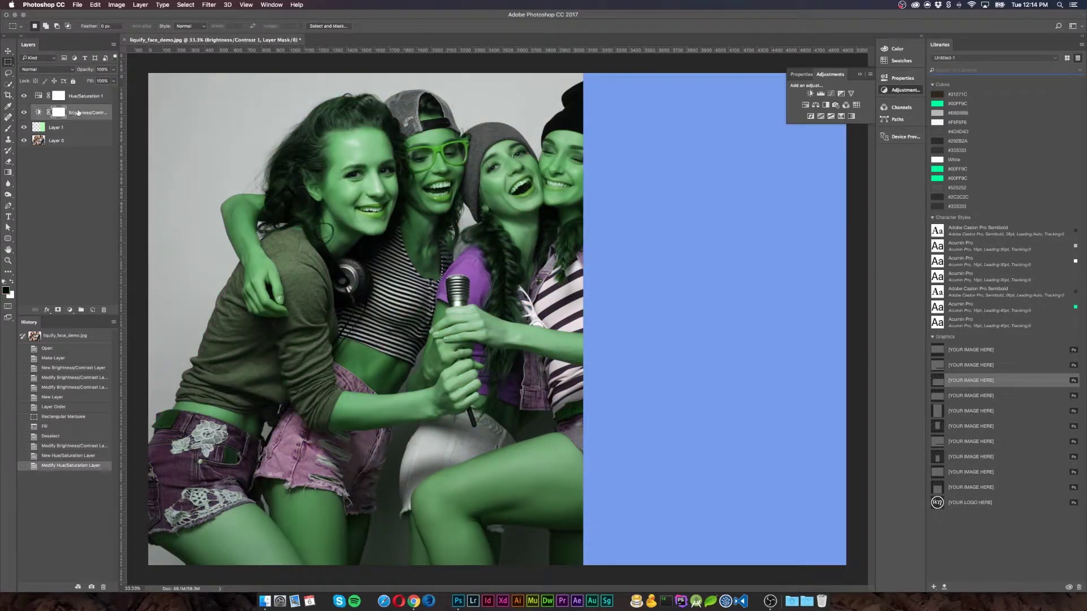
{"action": "left_click", "coordinate": [801, 75]}
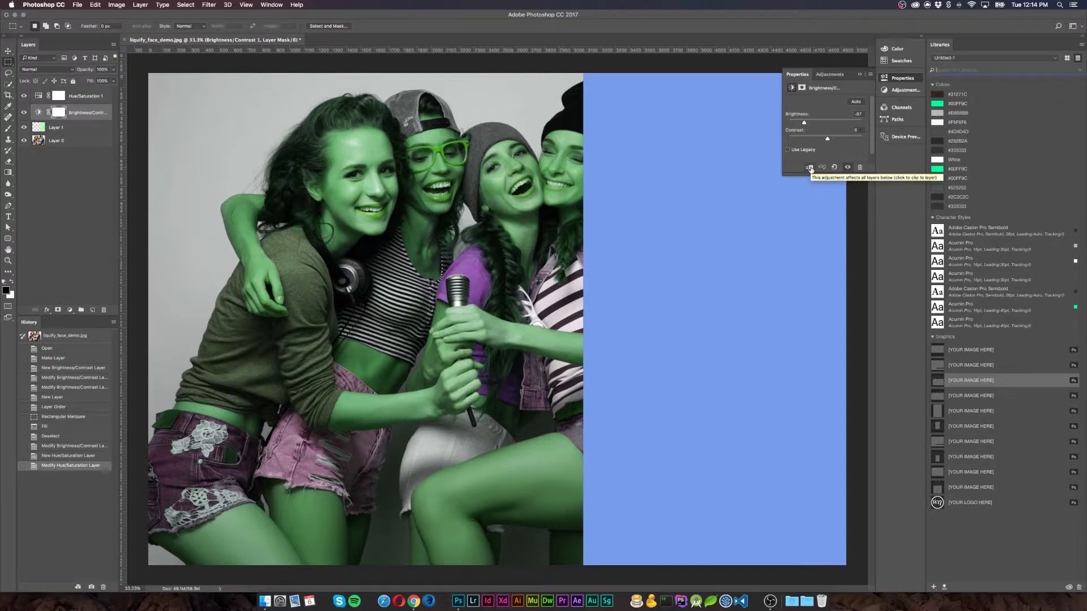
{"action": "left_click", "coordinate": [810, 168]}
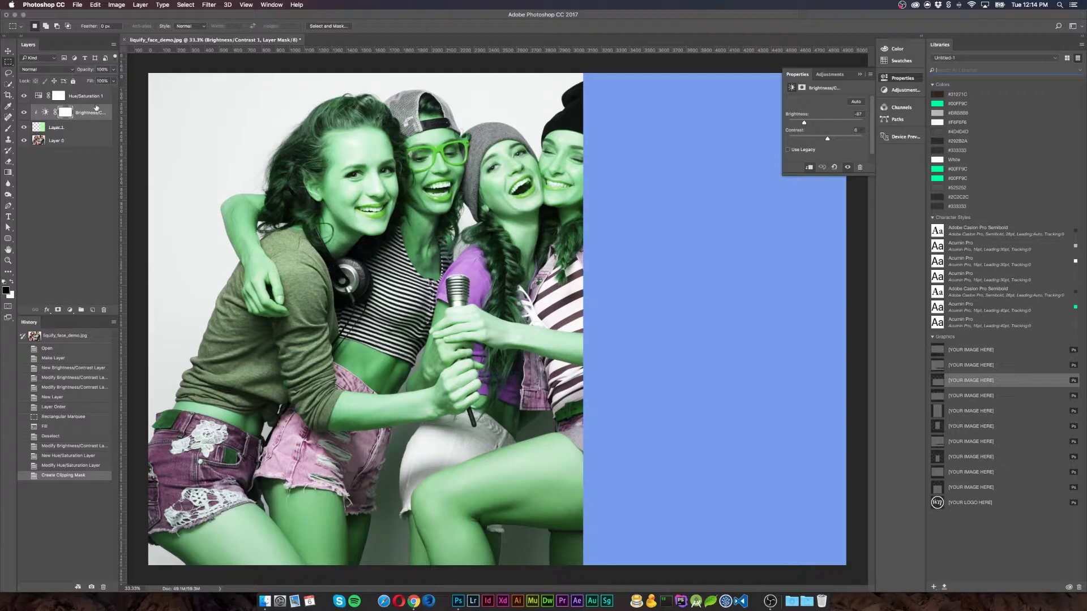
{"action": "left_click", "coordinate": [88, 103]}
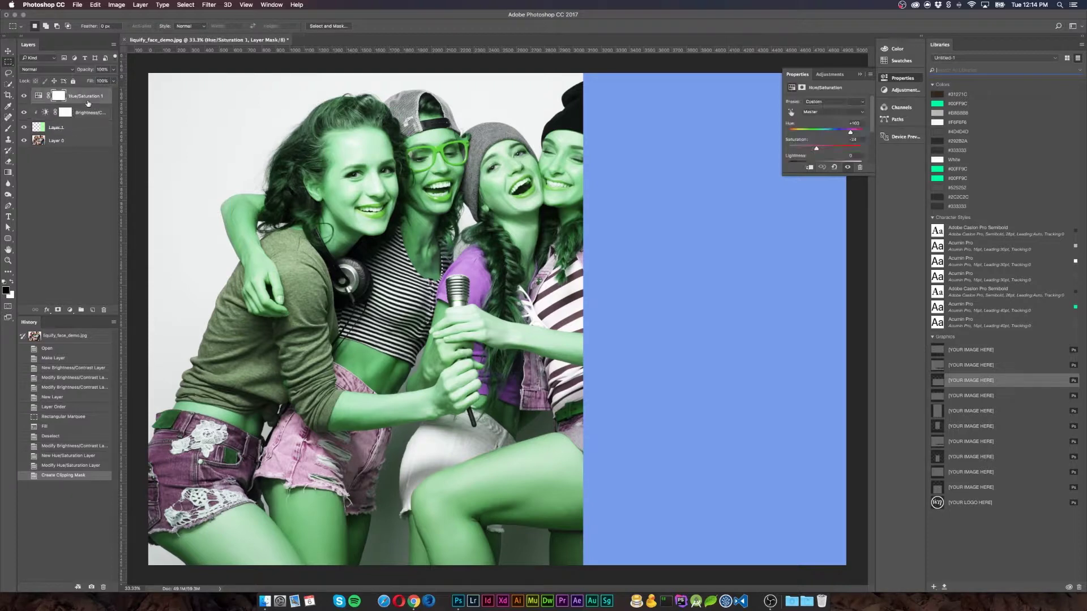
{"action": "left_click", "coordinate": [810, 167]}
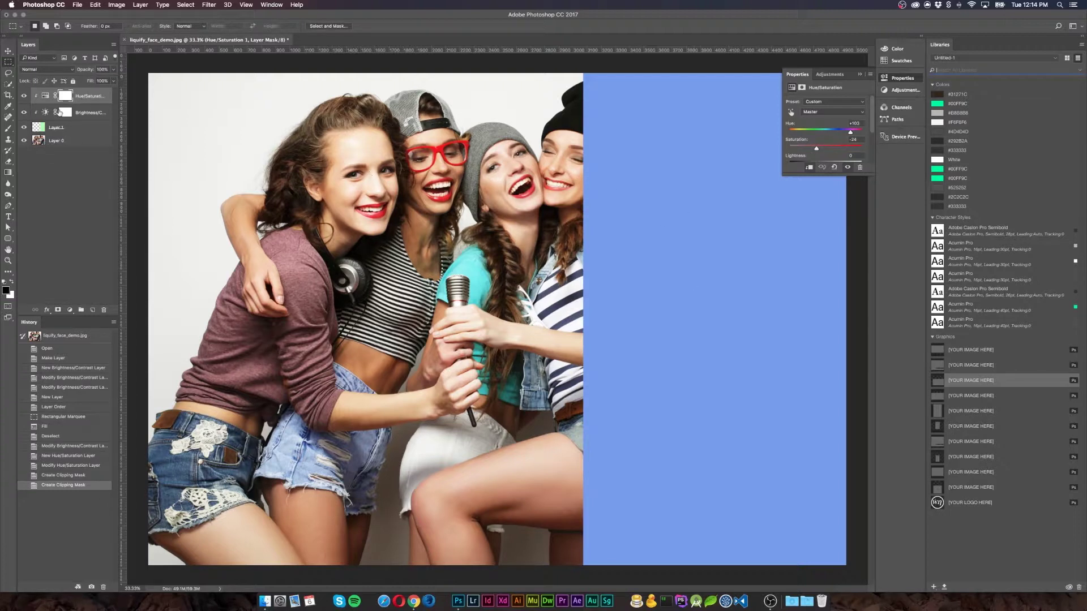
Add an Exposure adjustment layer at the top of the layer stack with its exposure set to -2.40
{"action": "left_click", "coordinate": [904, 91]}
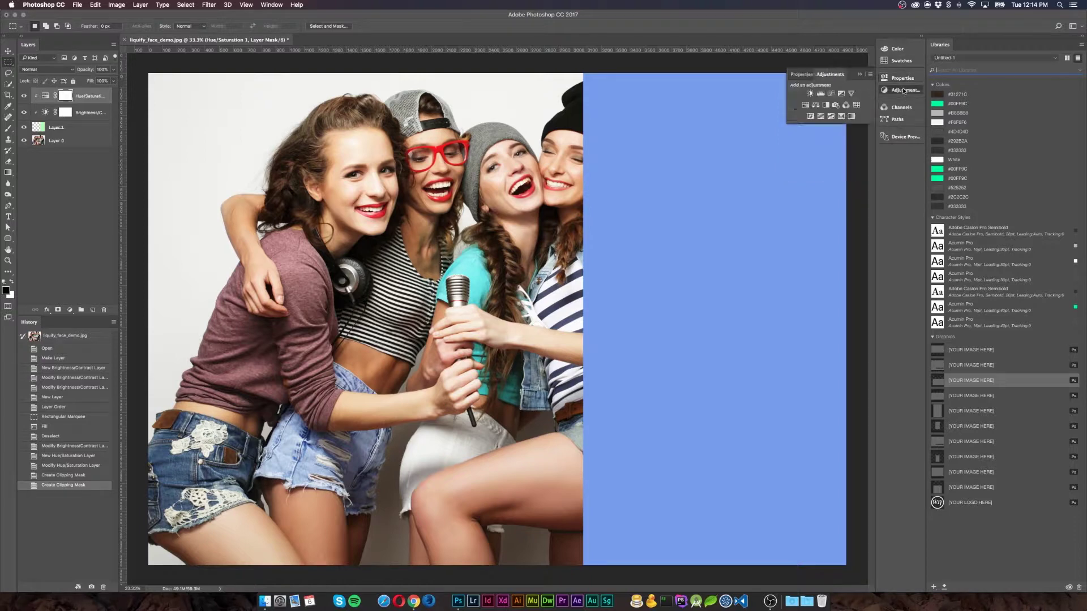
{"action": "left_click", "coordinate": [841, 94]}
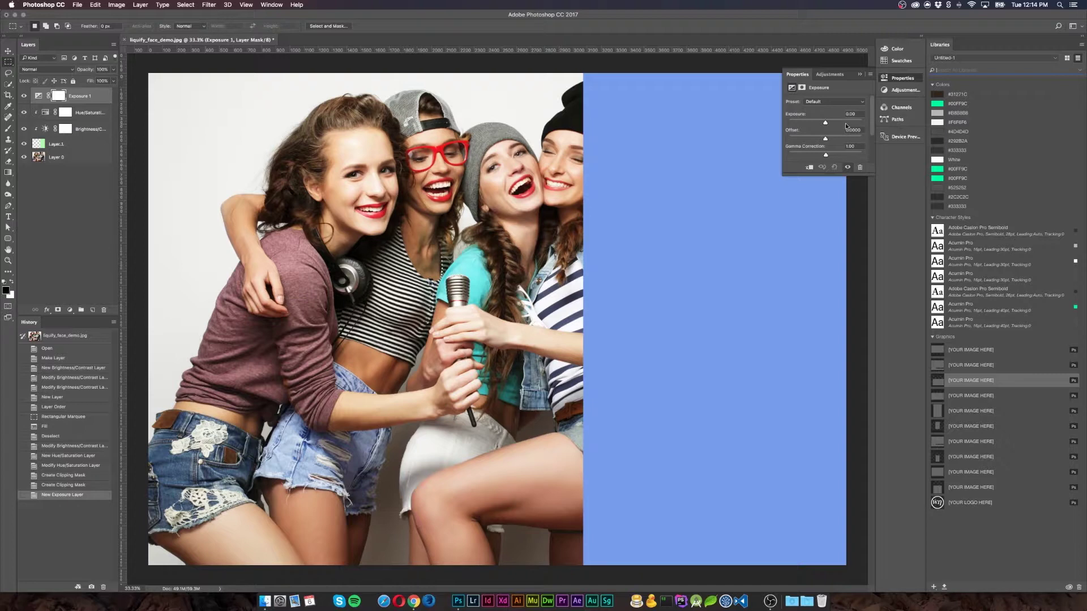
{"action": "left_click_drag", "start_coordinate": [825, 123], "coordinate": [812, 122]}
Move the Exposure layer directly above Layer 0, clip it to Layer 0, and toggle its visibility
{"action": "left_click_drag", "start_coordinate": [56, 96], "coordinate": [60, 150]}
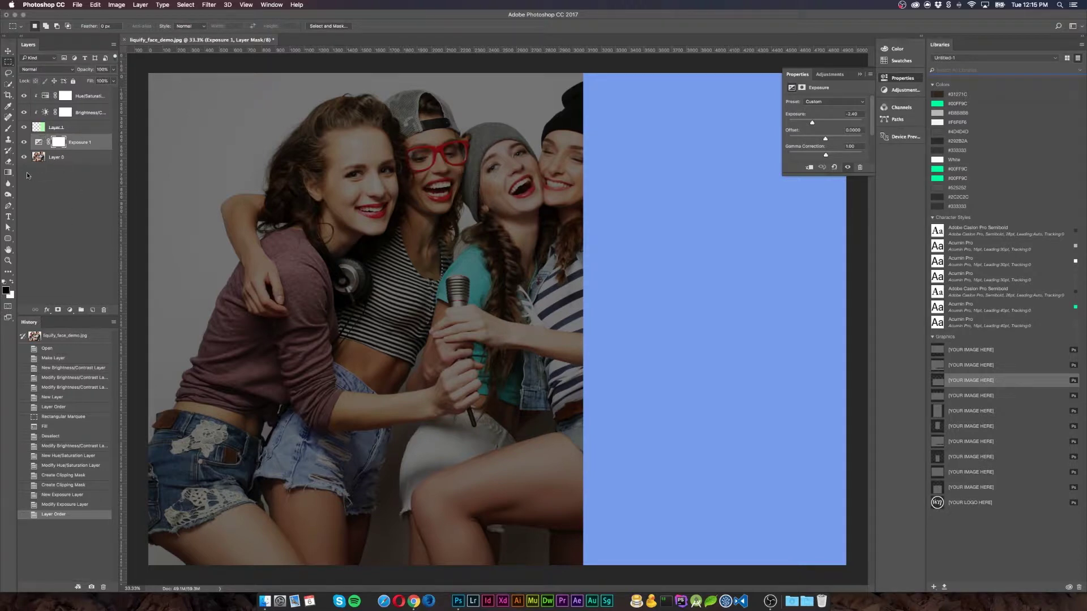
{"action": "left_click", "coordinate": [91, 150], "text": "alt"}
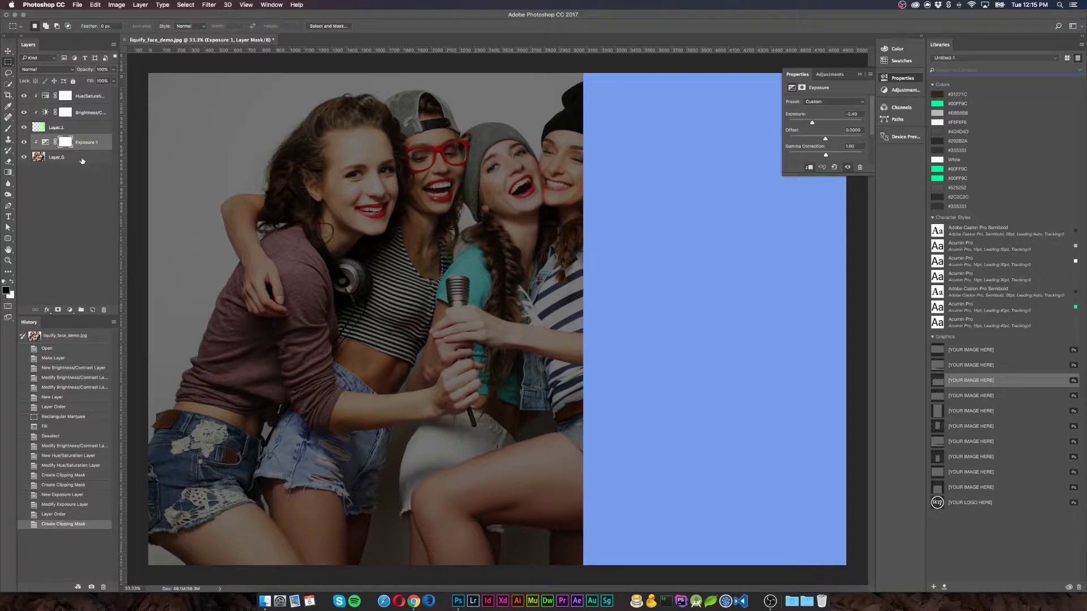
{"action": "left_click", "coordinate": [24, 143]}
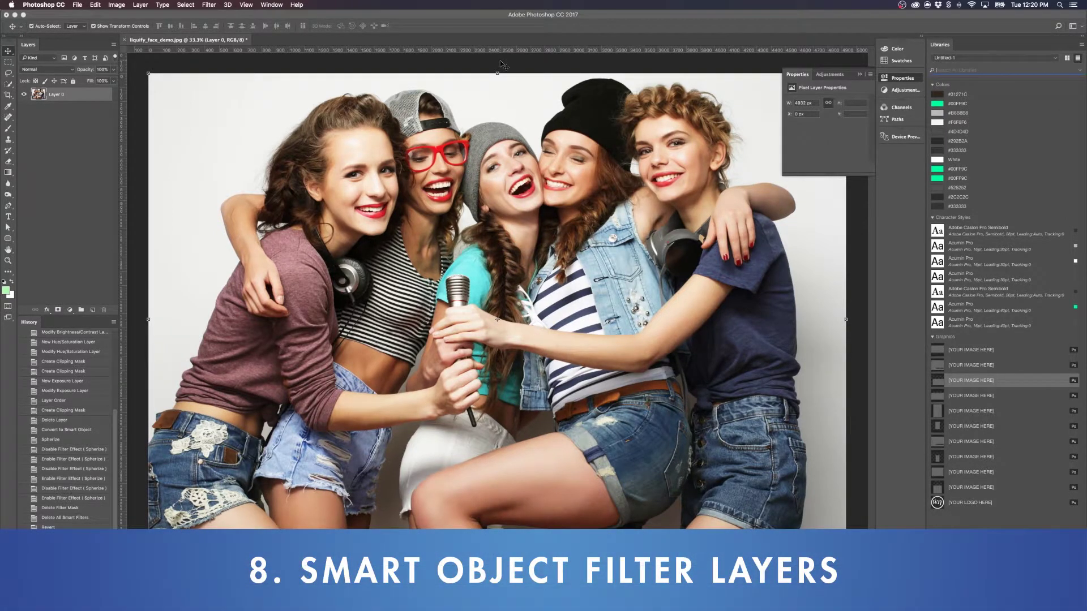
Convert Layer 0 to a smart object and apply a medium-size Ripple distortion filter with the amount raised above 100%
{"action": "right_click", "coordinate": [74, 95]}
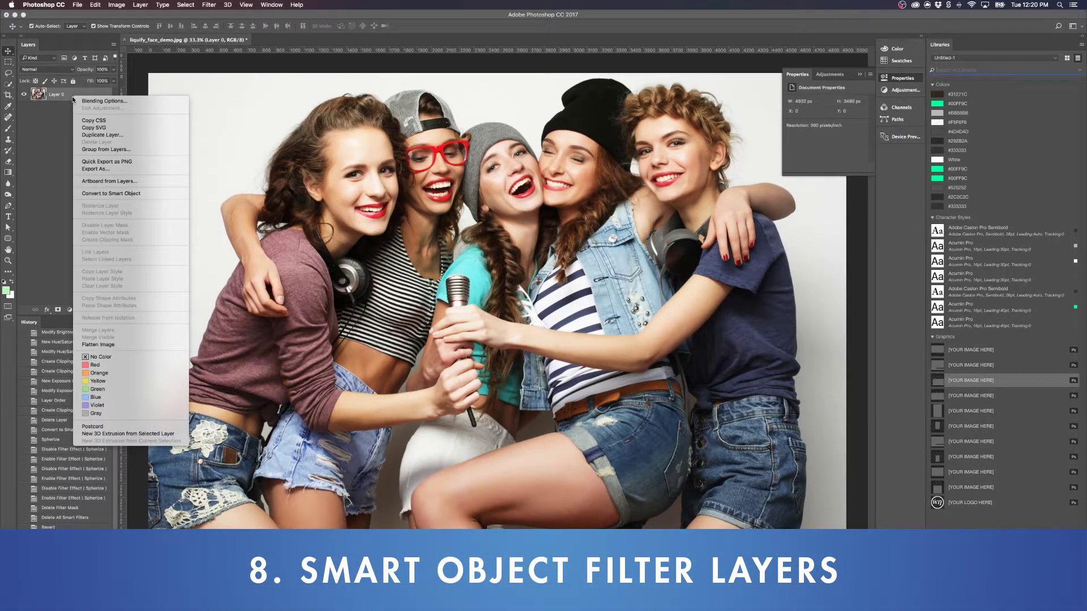
{"action": "left_click", "coordinate": [103, 193]}
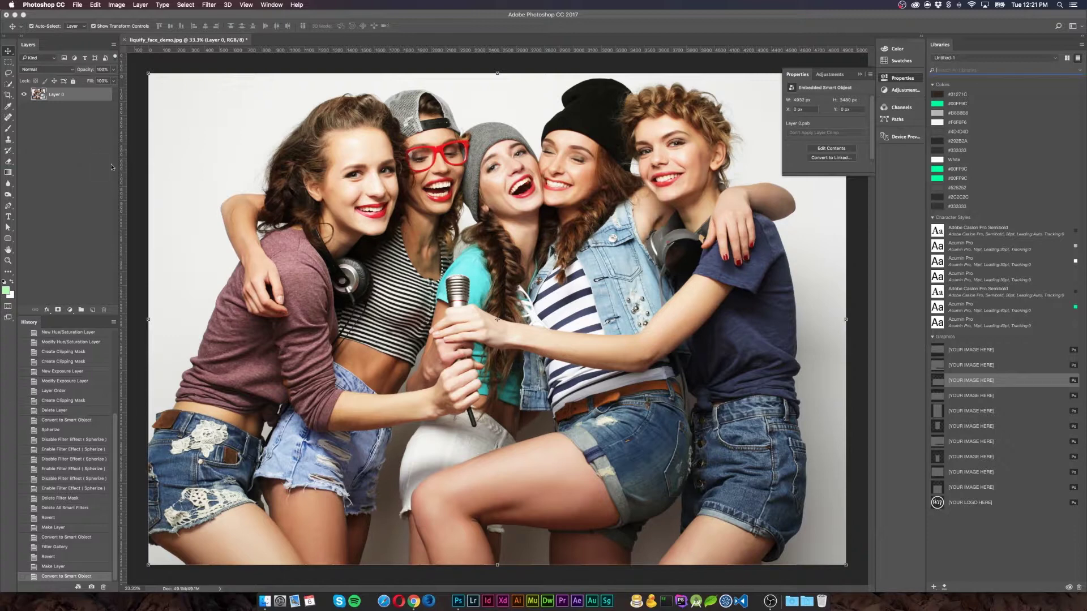
{"action": "left_click", "coordinate": [209, 4]}
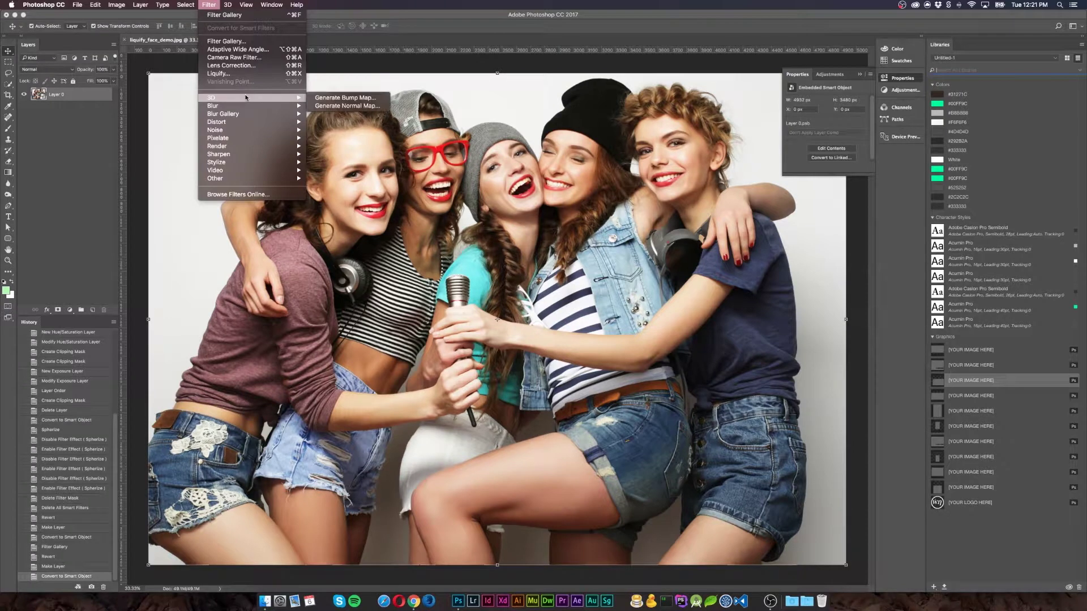
{"action": "mouse_move", "coordinate": [258, 120]}
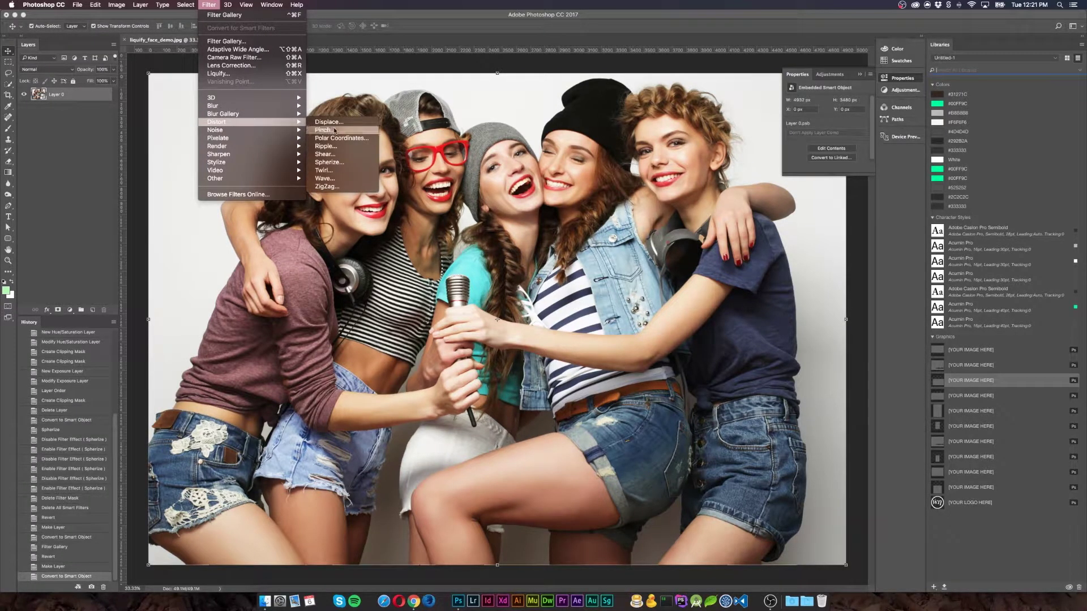
{"action": "left_click", "coordinate": [352, 147]}
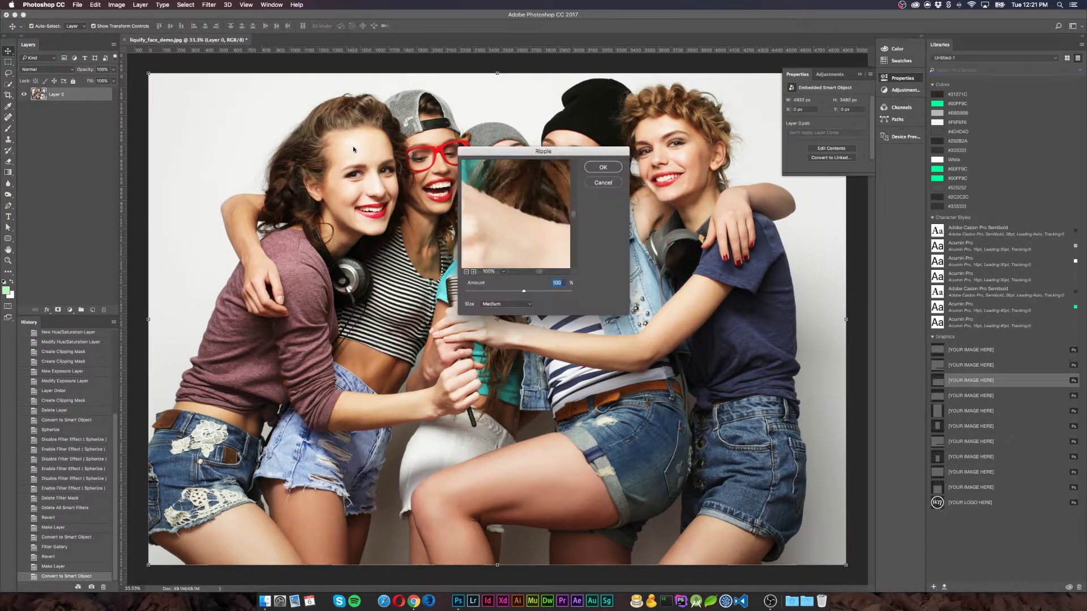
{"action": "left_click_drag", "start_coordinate": [524, 291], "coordinate": [540, 292]}
{"action": "left_click", "coordinate": [603, 167]}
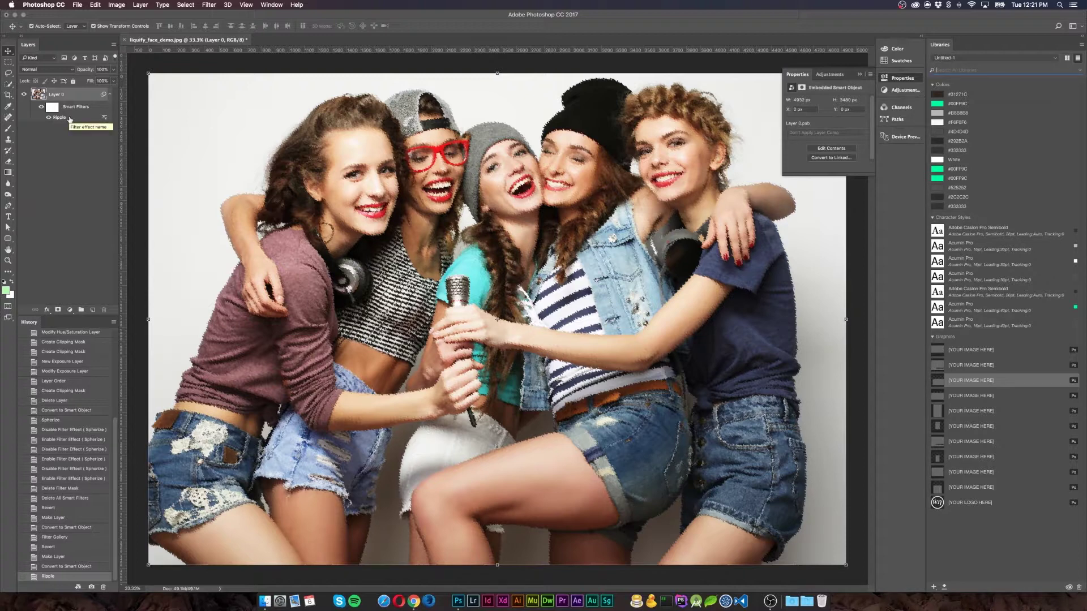
Toggle the Ripple smart filter off and back on, and reopen its settings to change the ripple amount
{"action": "left_click", "coordinate": [48, 117]}
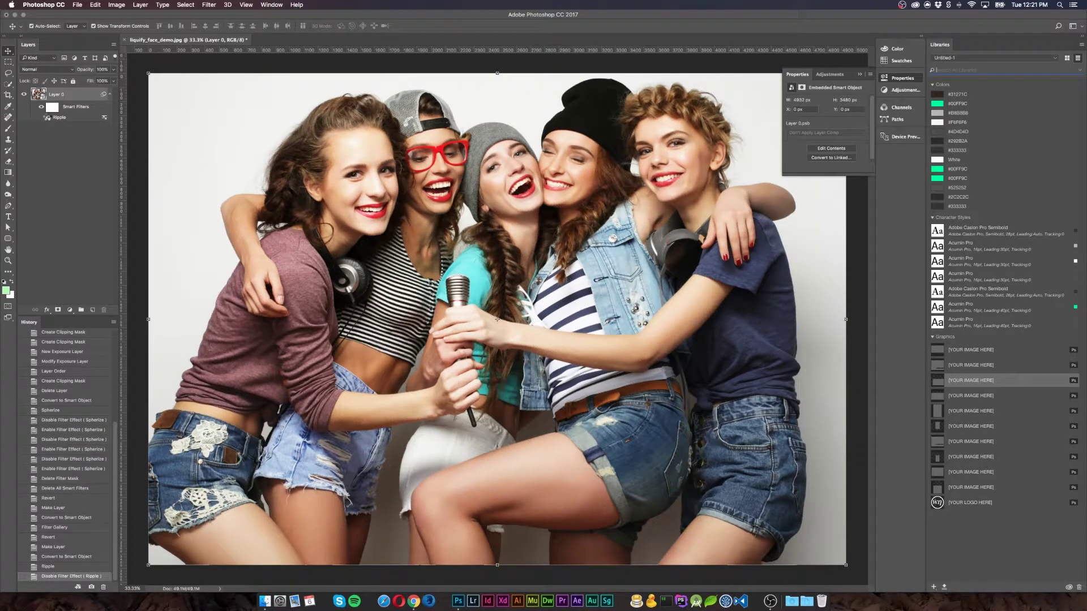
{"action": "left_click", "coordinate": [48, 117]}
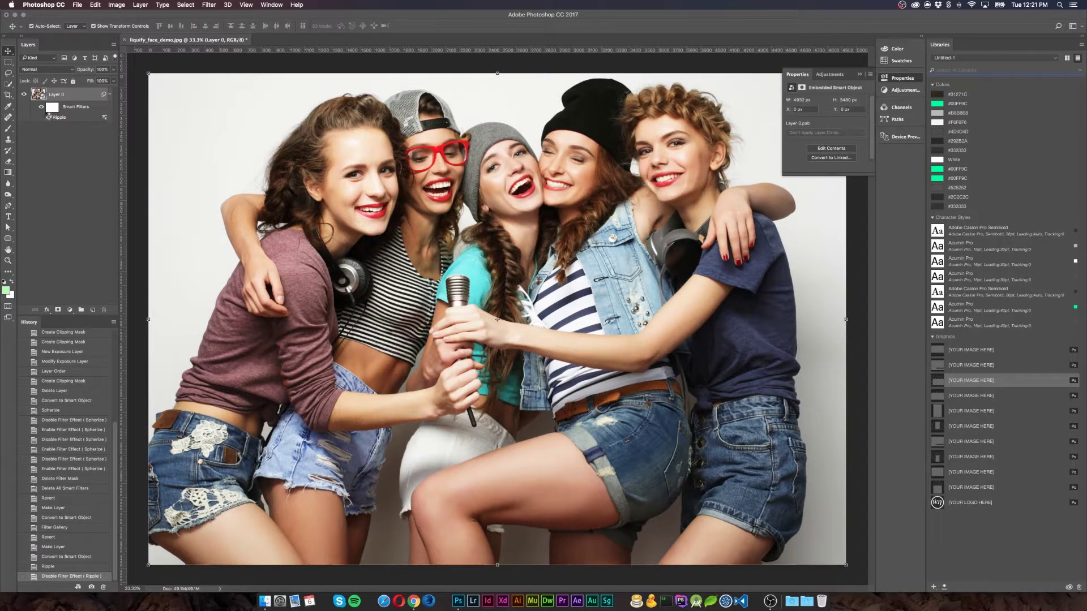
{"action": "right_click", "coordinate": [82, 118]}
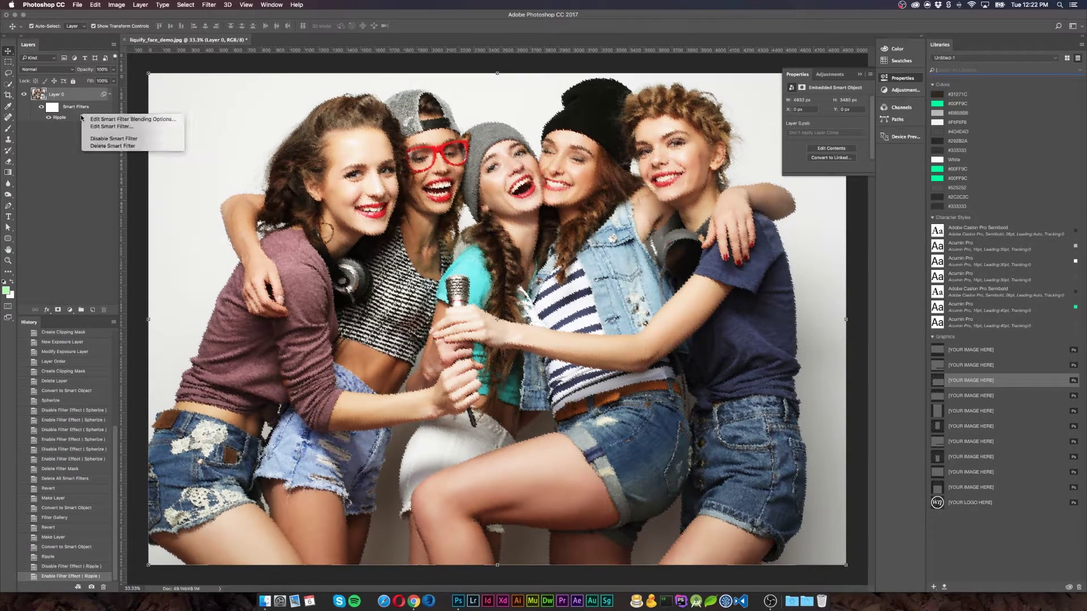
{"action": "left_click", "coordinate": [112, 127]}
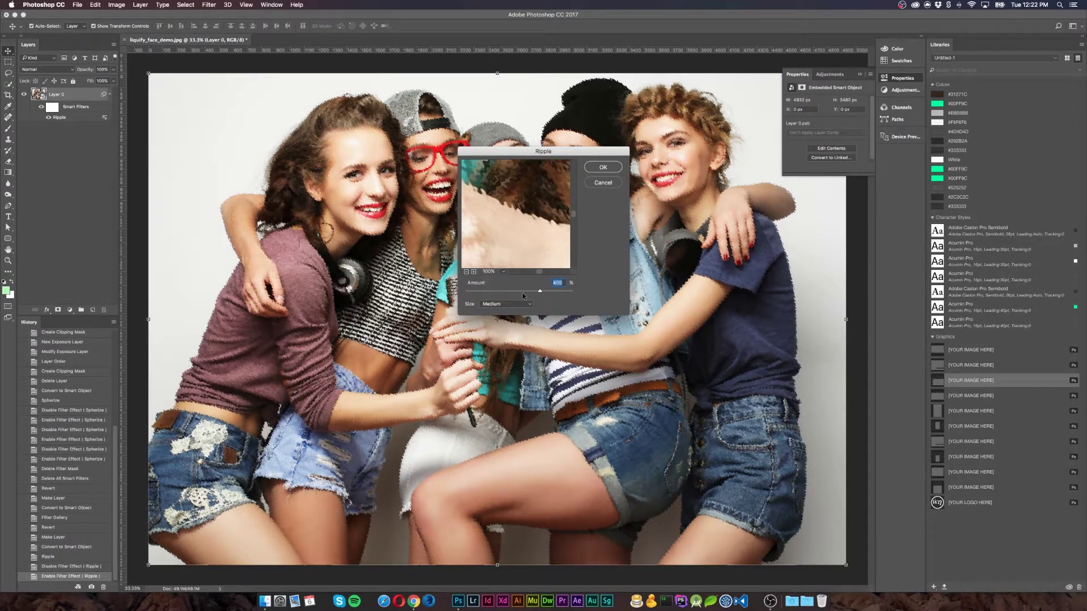
{"action": "left_click_drag", "start_coordinate": [506, 290], "coordinate": [490, 291]}
{"action": "left_click", "coordinate": [601, 170]}
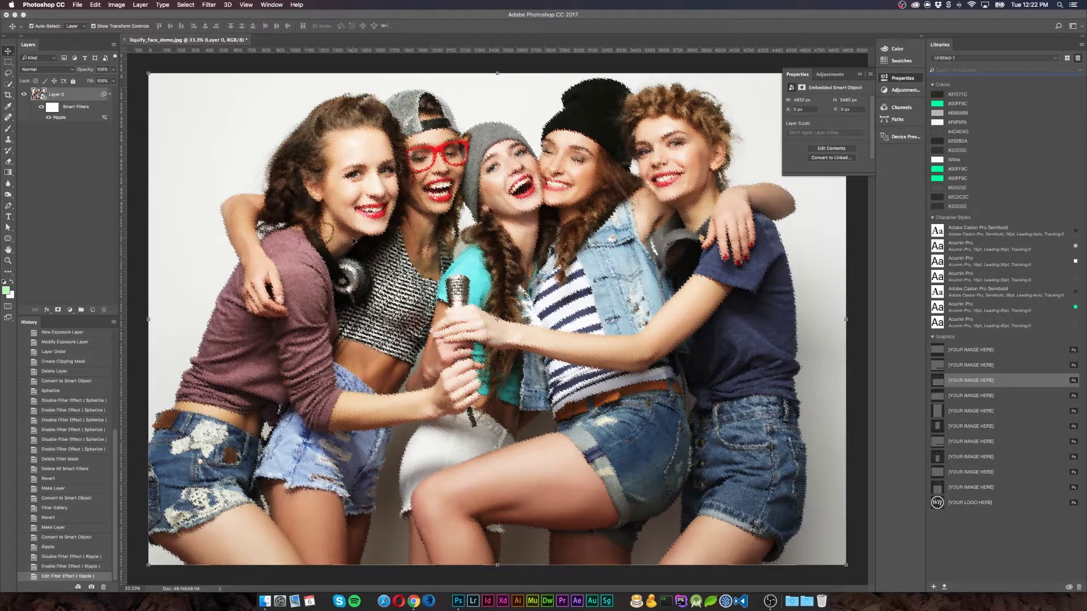
Add a Color Halftone smart filter to Layer 0 using its default radius and screen angles
{"action": "left_click", "coordinate": [206, 4]}
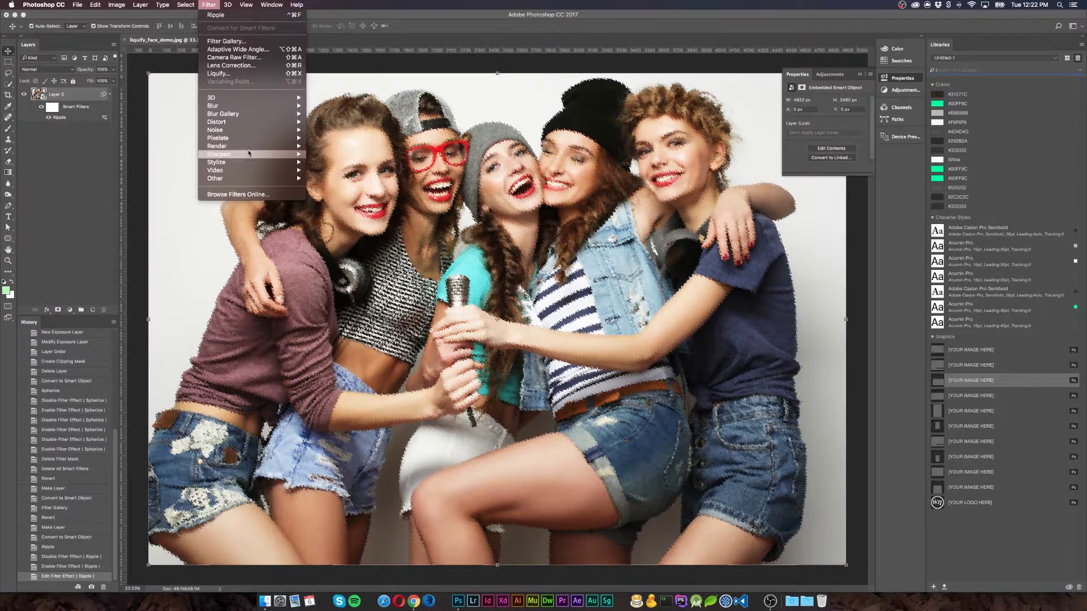
{"action": "mouse_move", "coordinate": [252, 138]}
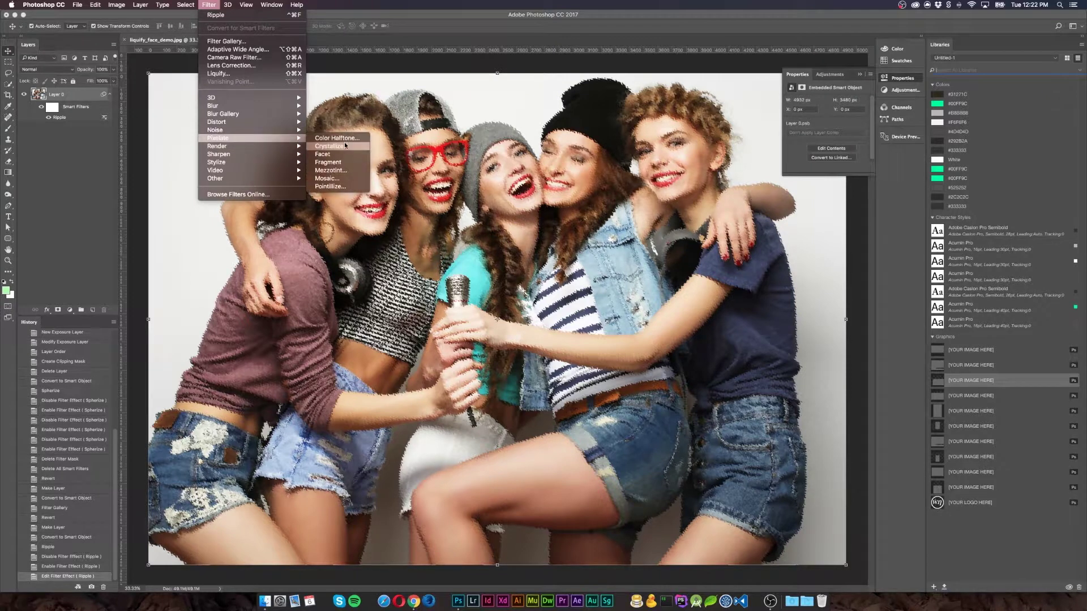
{"action": "left_click", "coordinate": [348, 138]}
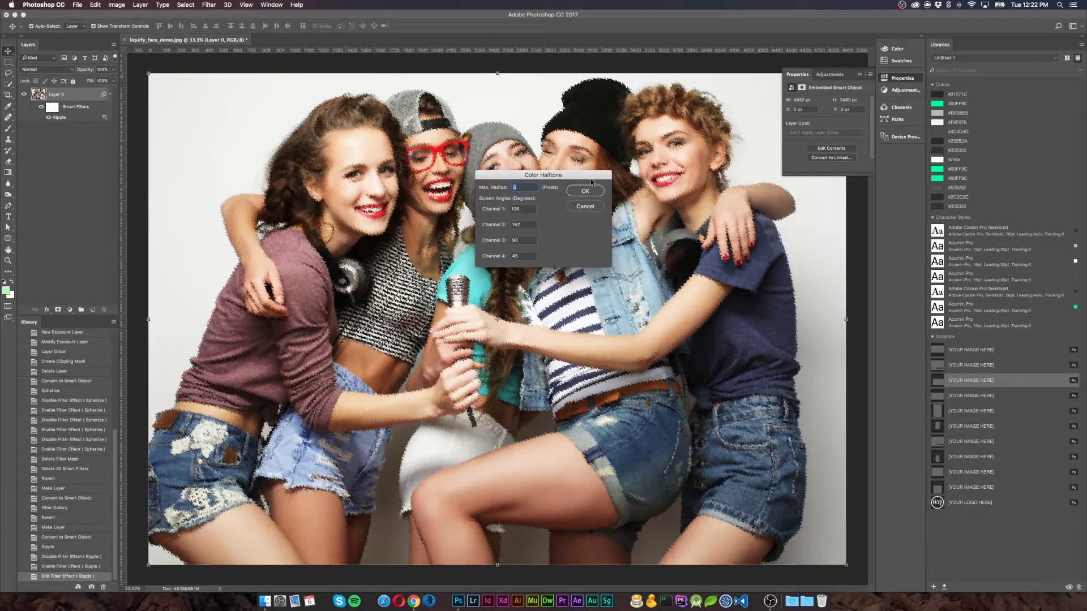
{"action": "left_click", "coordinate": [586, 192]}
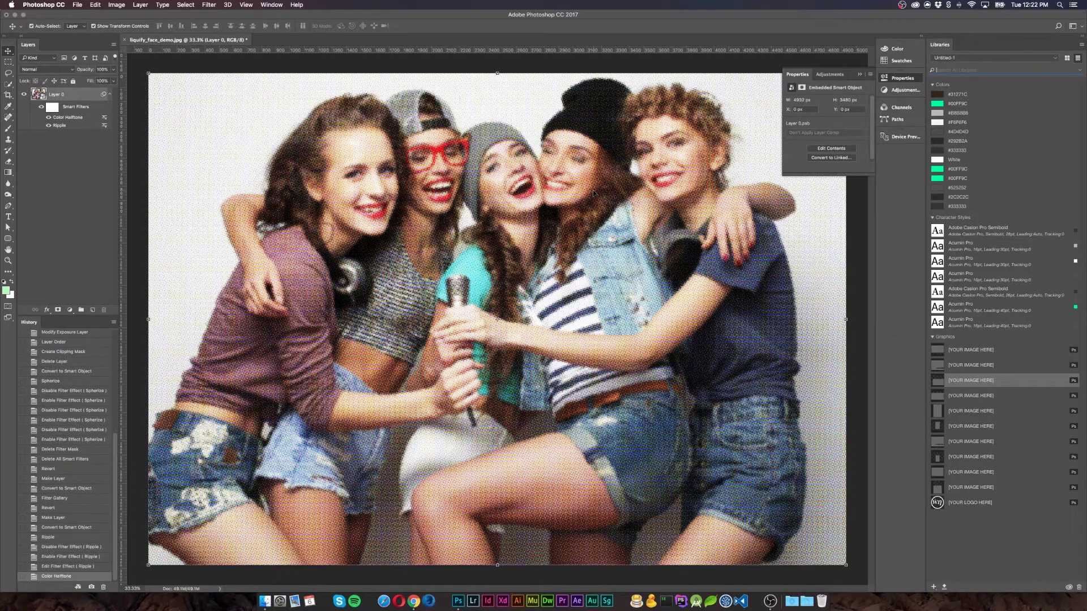
Add a Despeckle noise filter to Layer 0 as another smart filter
{"action": "left_click", "coordinate": [209, 5]}
{"action": "mouse_move", "coordinate": [246, 132]}
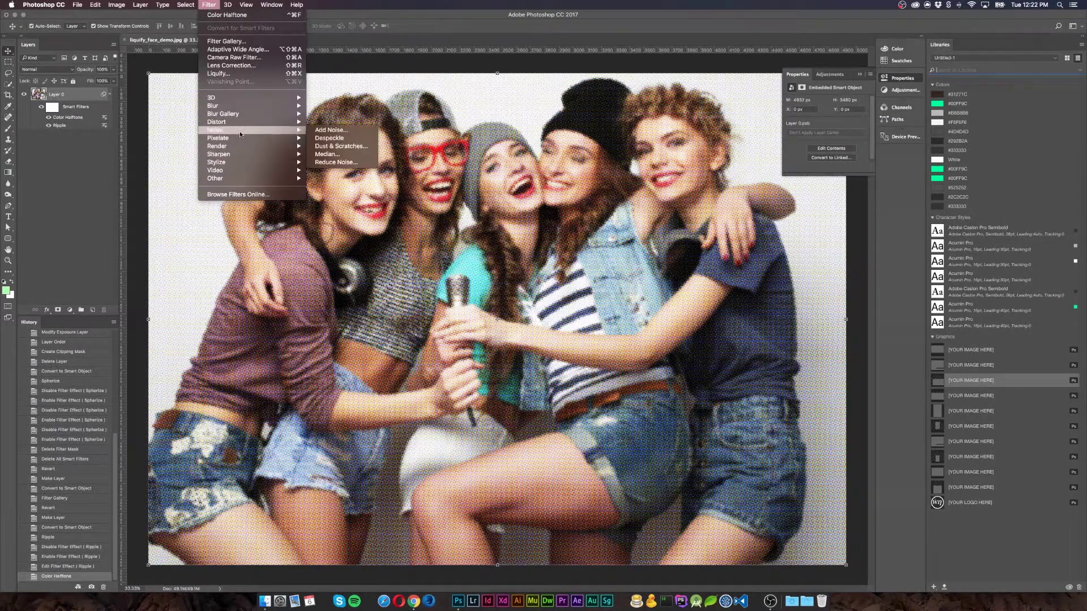
{"action": "left_click", "coordinate": [354, 138]}
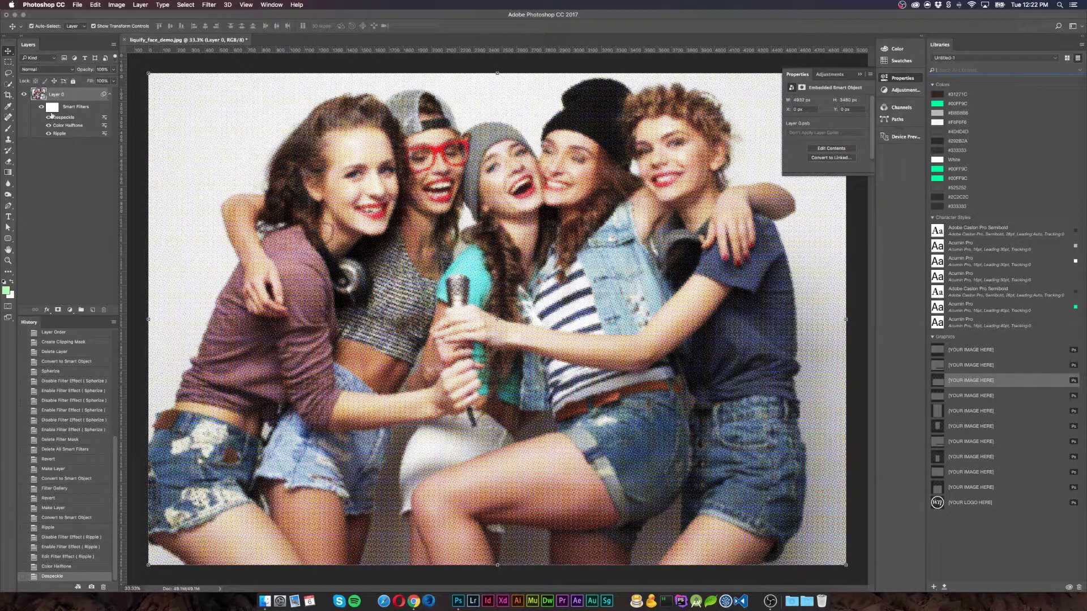
Toggle the Despeckle smart filter off and back on, and hide all smart filters on Layer 0
{"action": "left_click", "coordinate": [48, 118]}
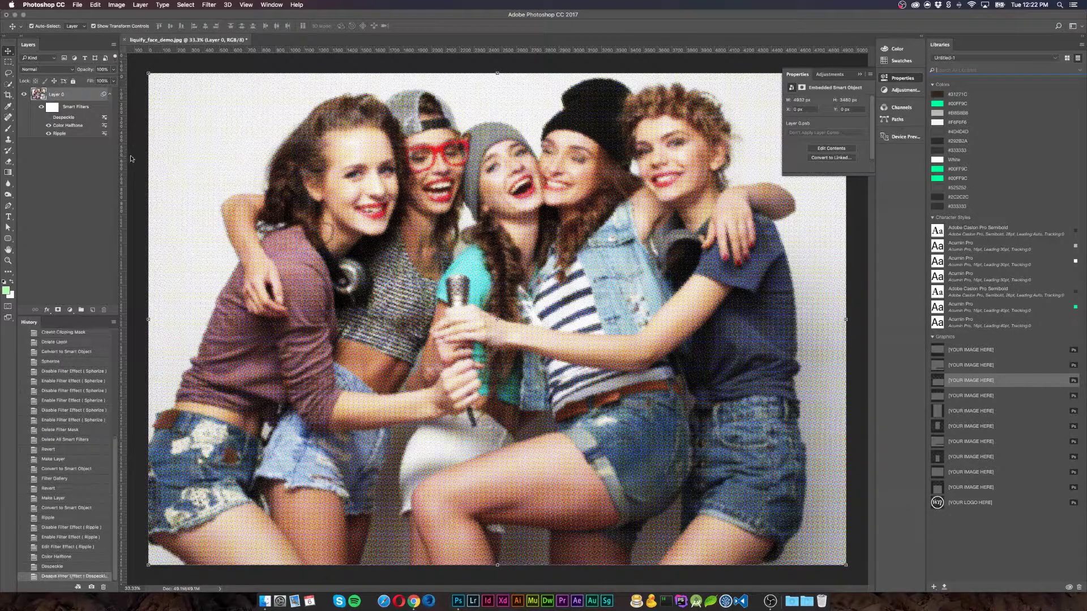
{"action": "left_click", "coordinate": [48, 118]}
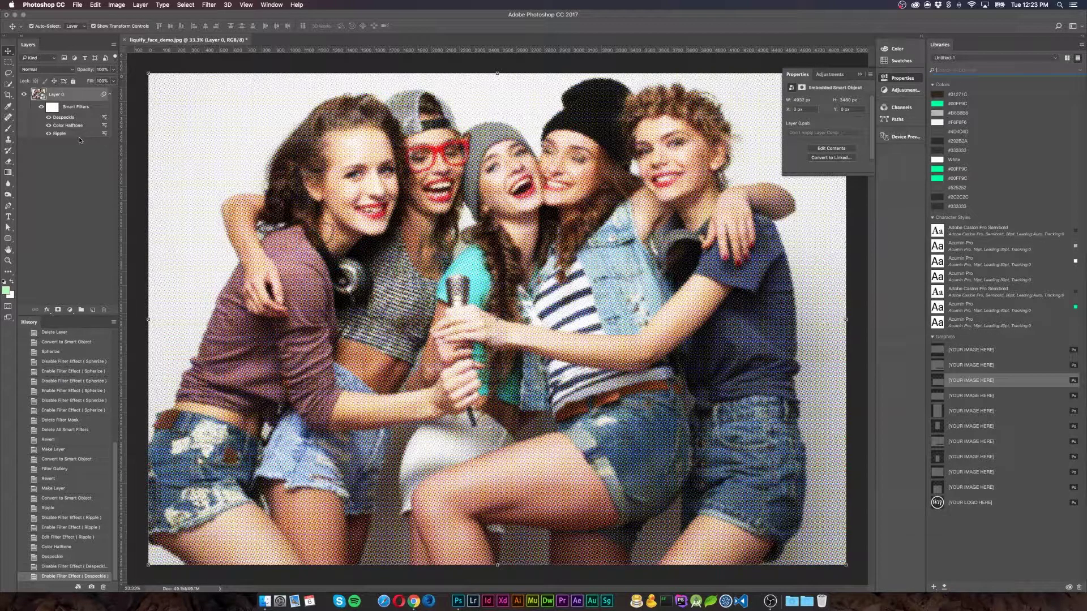
{"action": "left_click", "coordinate": [42, 107]}
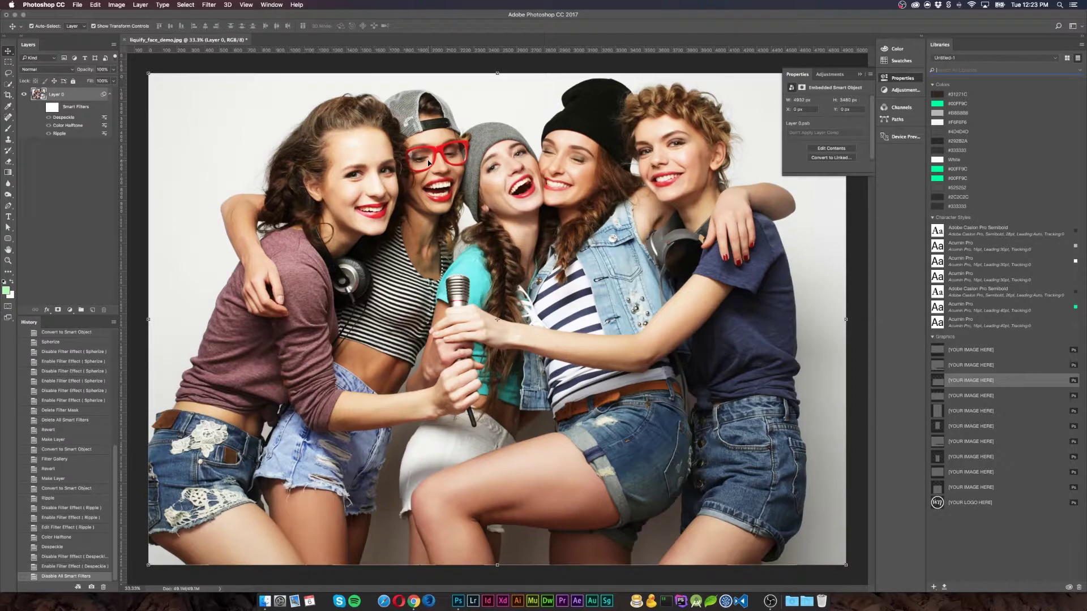
{"action": "double_click", "coordinate": [64, 126]}
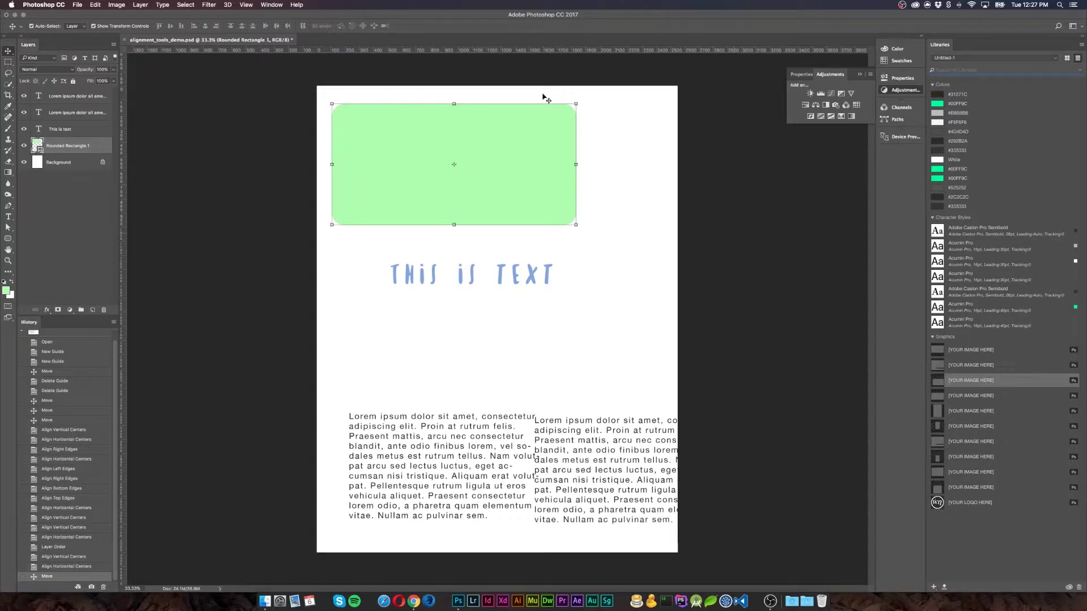
Add a horizontal guide near the page's top and a vertical guide near its left edge, with the green rectangle's corner at their intersection
{"action": "left_click", "coordinate": [495, 68]}
{"action": "left_click_drag", "start_coordinate": [479, 50], "coordinate": [474, 100]}
{"action": "left_click_drag", "start_coordinate": [123, 218], "coordinate": [365, 205]}
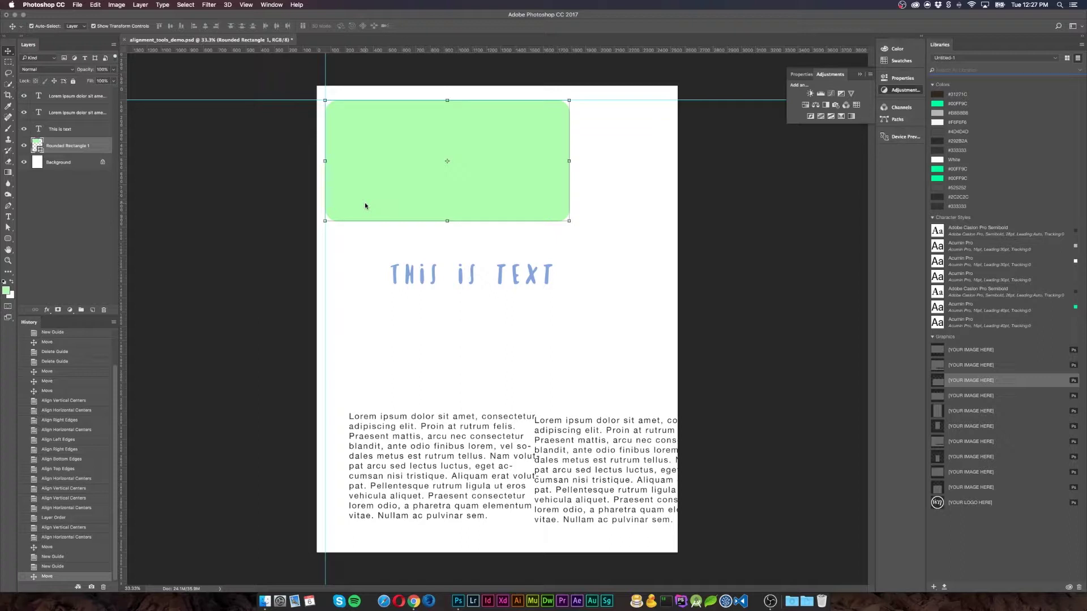
Turn on Snap and move the green rounded rectangle so its corner snaps to the guide intersection
{"action": "left_click", "coordinate": [241, 4]}
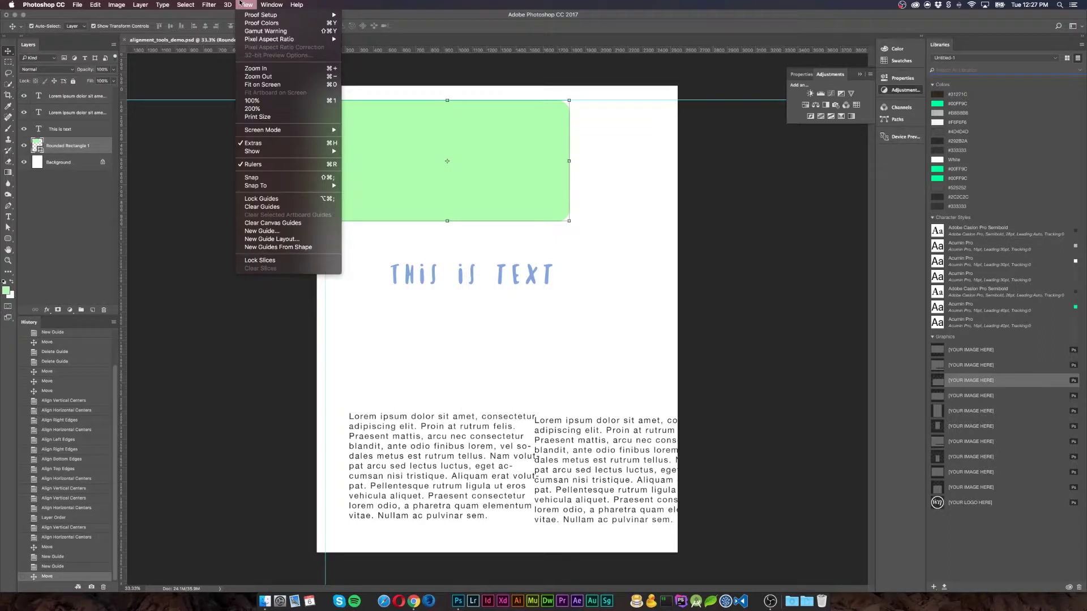
{"action": "left_click", "coordinate": [252, 177]}
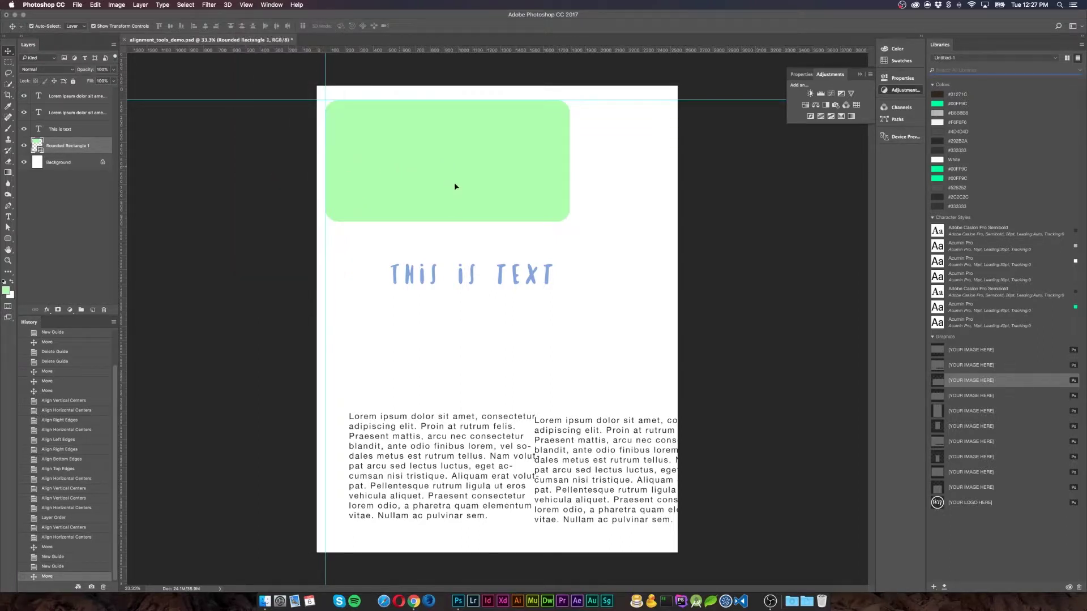
{"action": "left_click_drag", "start_coordinate": [454, 186], "coordinate": [399, 169]}
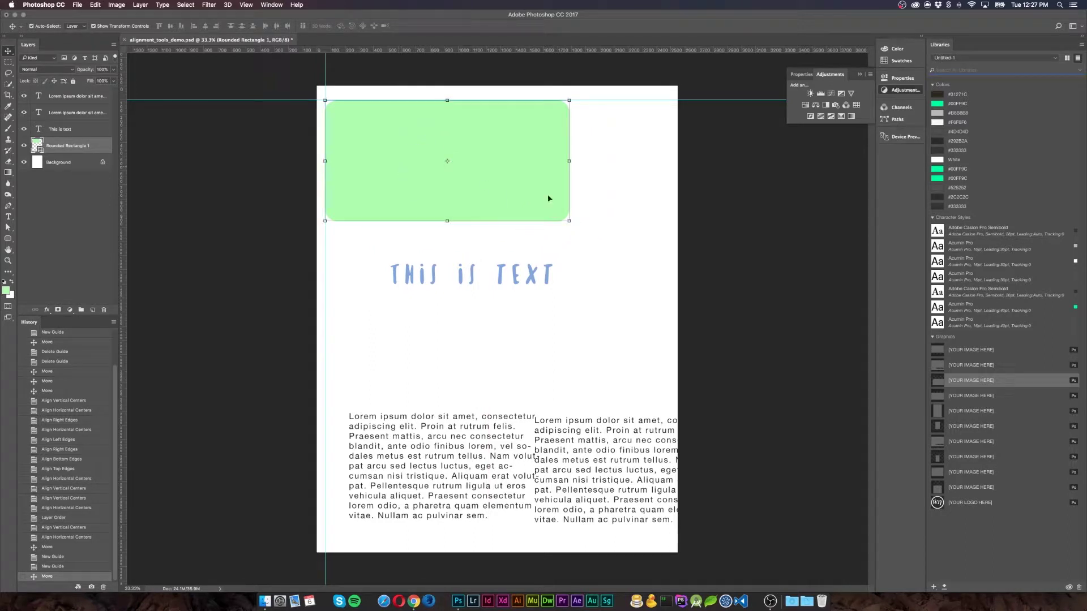
Leave the rectangle's transform, deselect it, and remove both guides from the page
{"action": "left_click", "coordinate": [579, 204]}
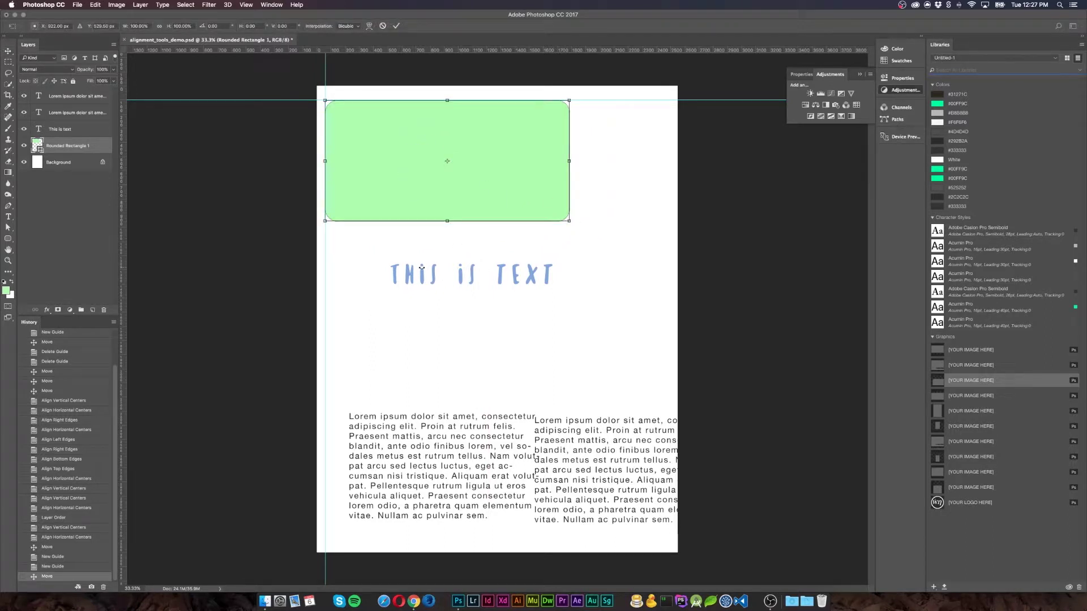
{"action": "left_click", "coordinate": [397, 27]}
{"action": "left_click", "coordinate": [156, 188]}
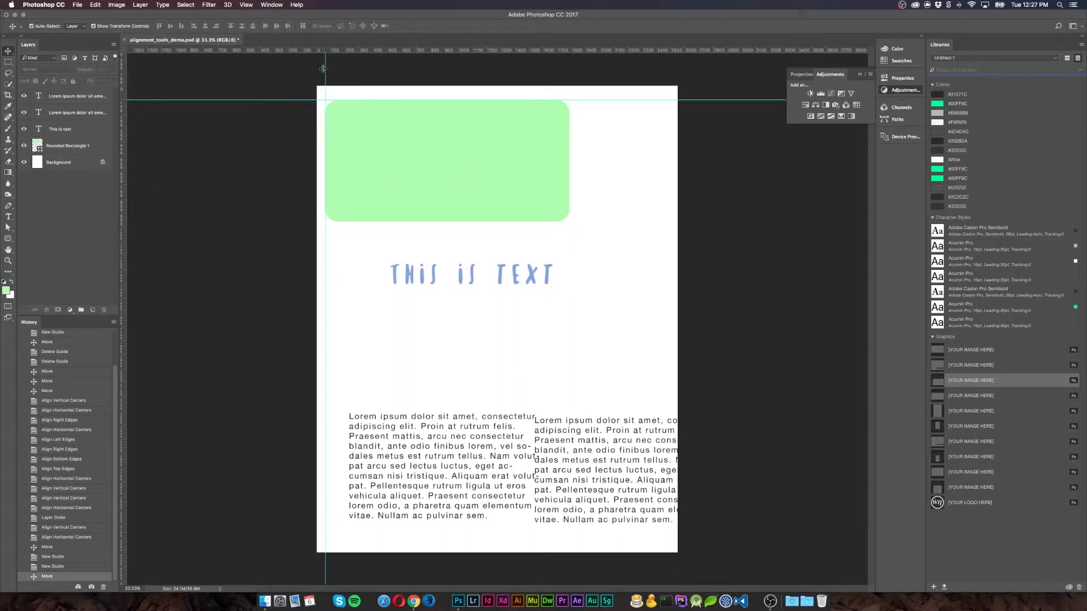
{"action": "left_click_drag", "start_coordinate": [325, 68], "coordinate": [182, 17]}
Align the "This is text" layer and the green rounded rectangle by their vertical and horizontal centers, and deselect them
{"action": "left_click", "coordinate": [453, 196]}
{"action": "left_click", "coordinate": [456, 283]}
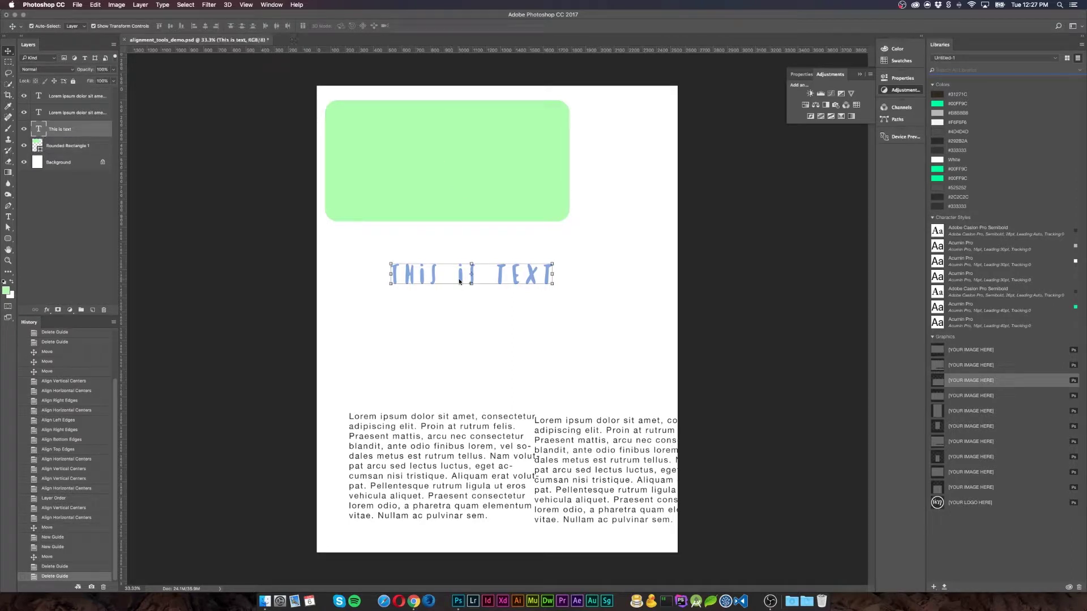
{"action": "left_click", "coordinate": [464, 180]}
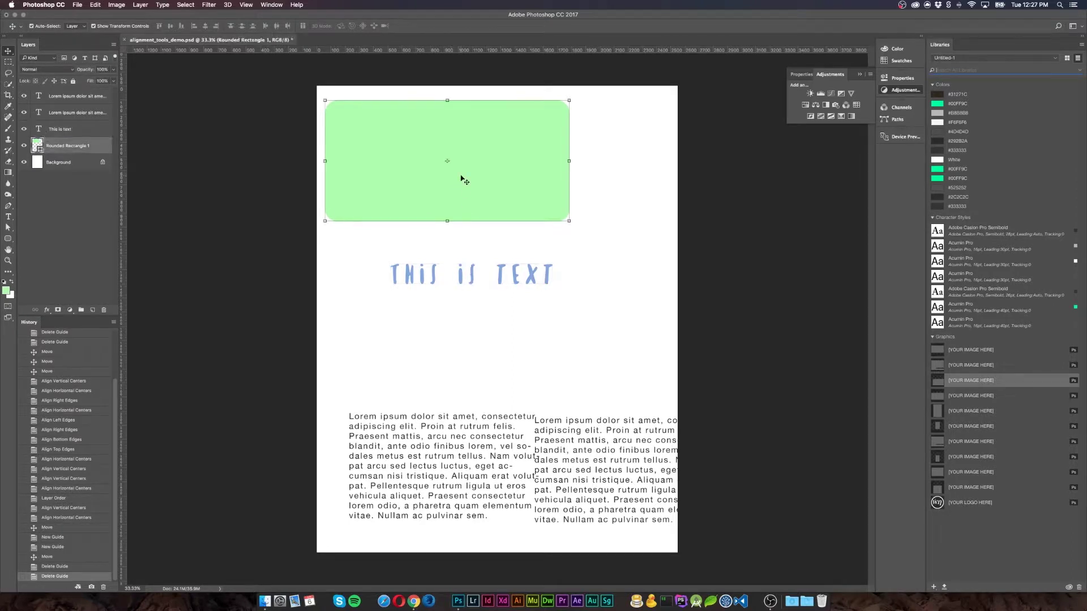
{"action": "left_click", "coordinate": [472, 280]}
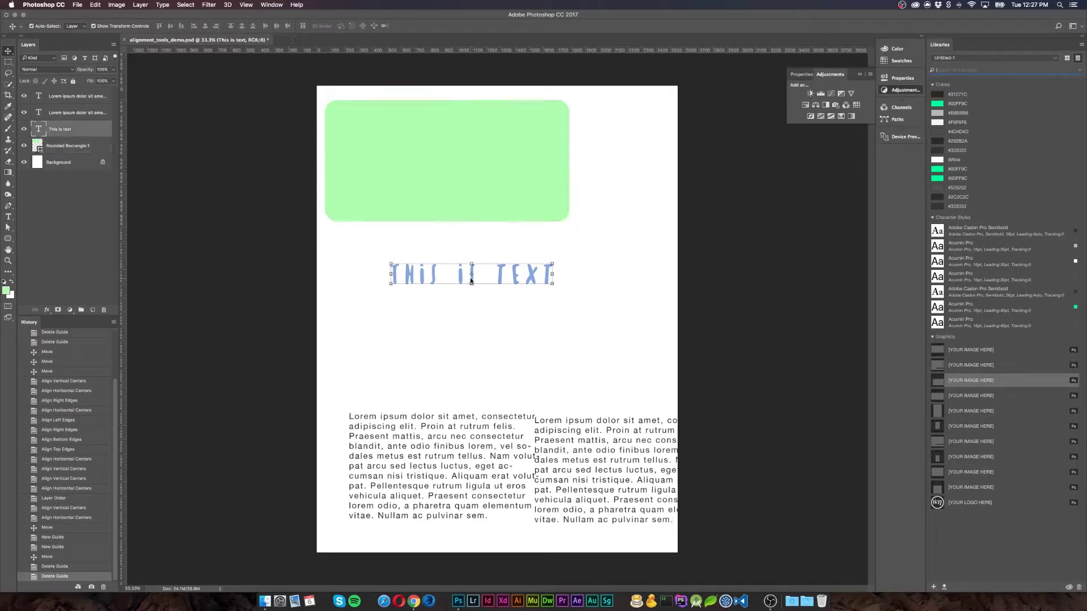
{"action": "left_click", "coordinate": [476, 133], "text": "shift"}
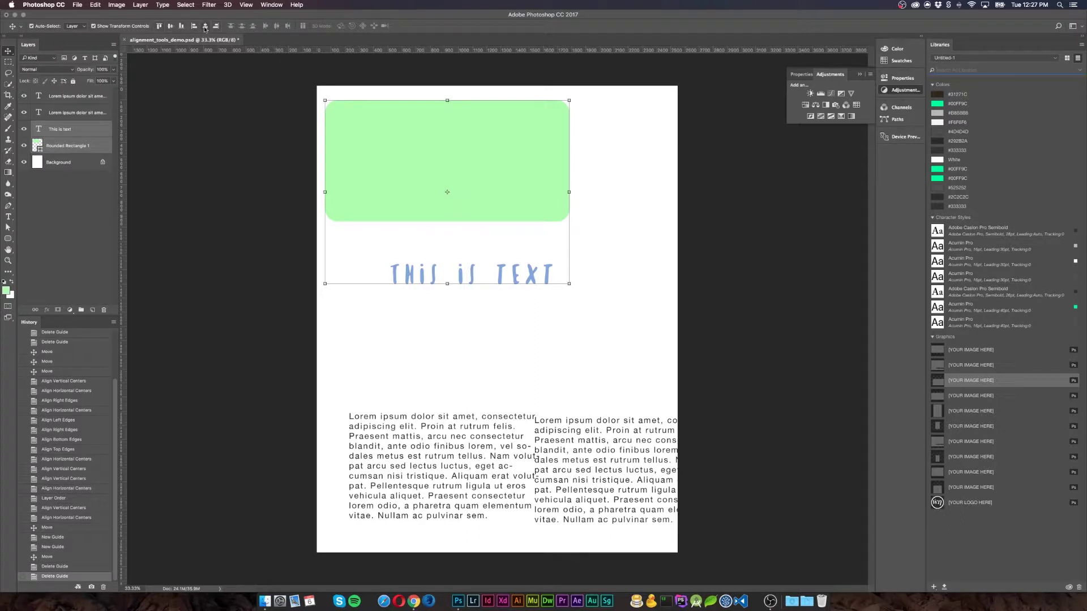
{"action": "left_click", "coordinate": [171, 26]}
{"action": "left_click", "coordinate": [205, 26]}
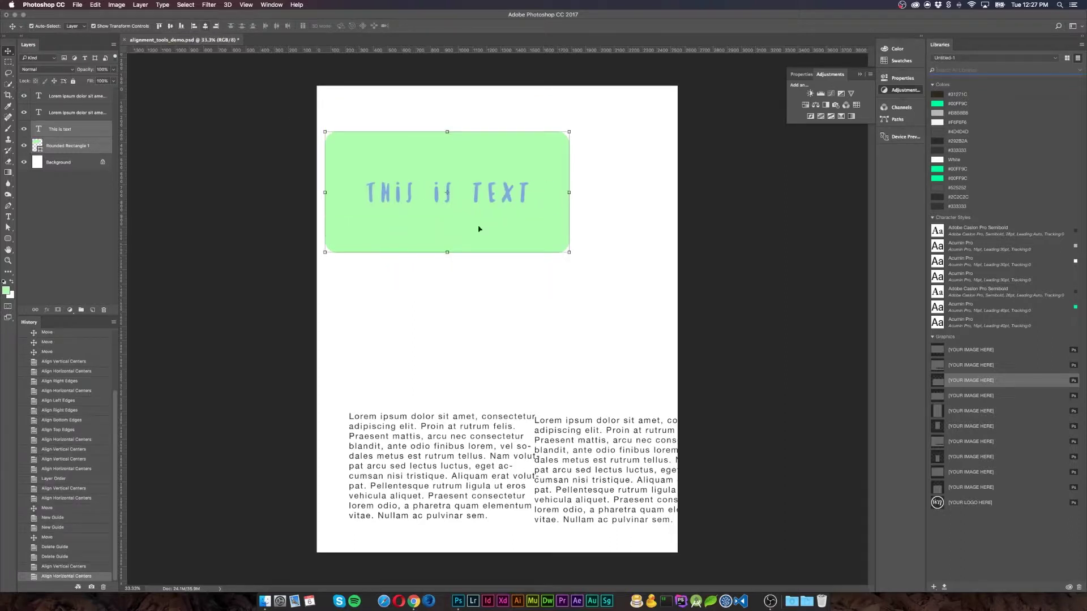
{"action": "left_click", "coordinate": [626, 233]}
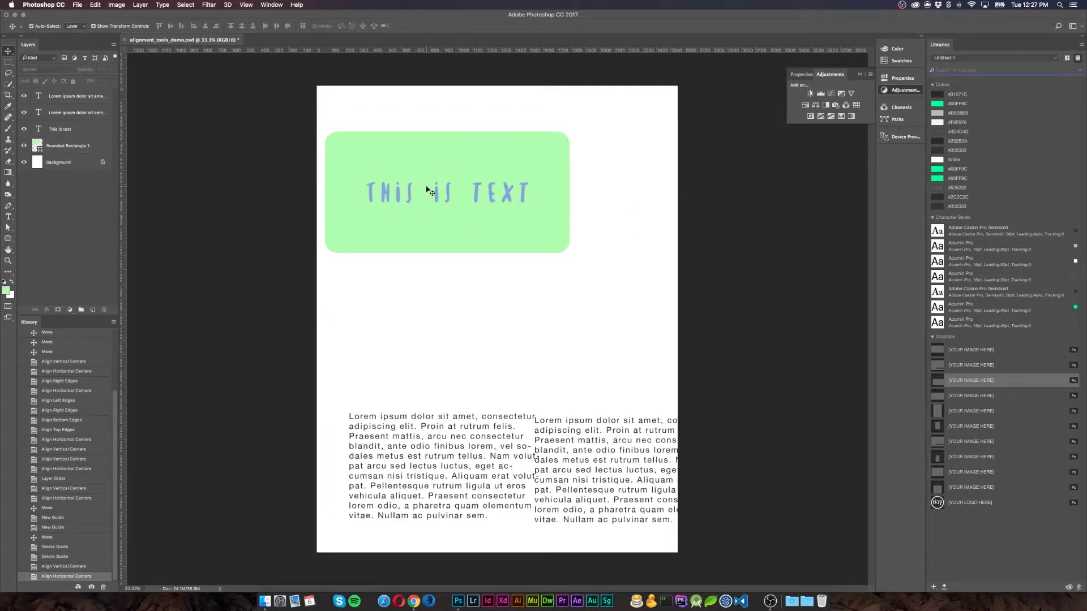
Align the left edges of the first Lorem ipsum paragraph and the green rectangle, and deselect them
{"action": "left_click", "coordinate": [428, 456]}
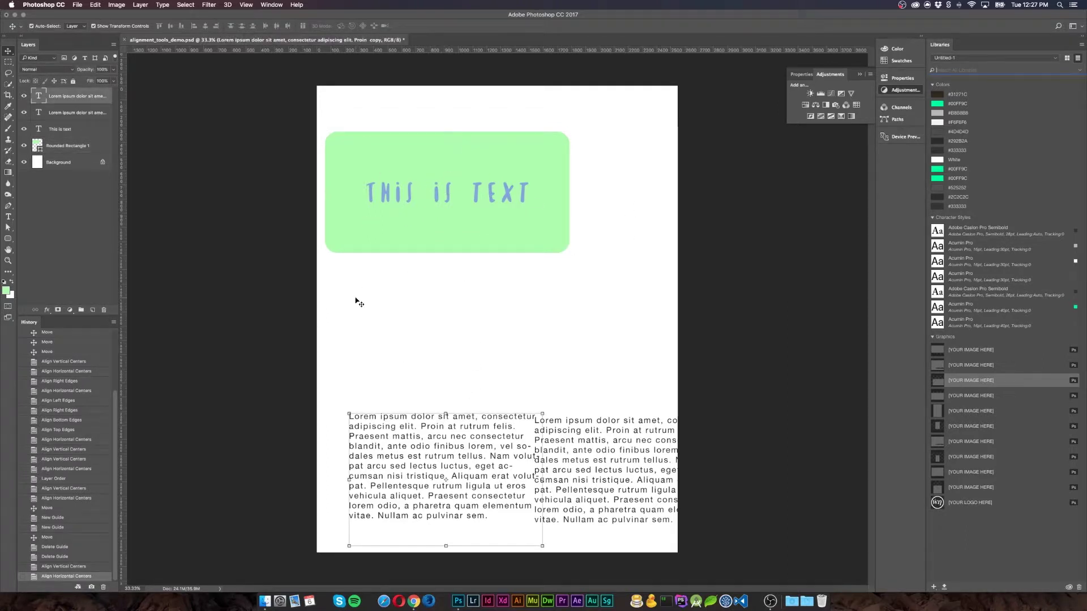
{"action": "left_click", "coordinate": [382, 243]}
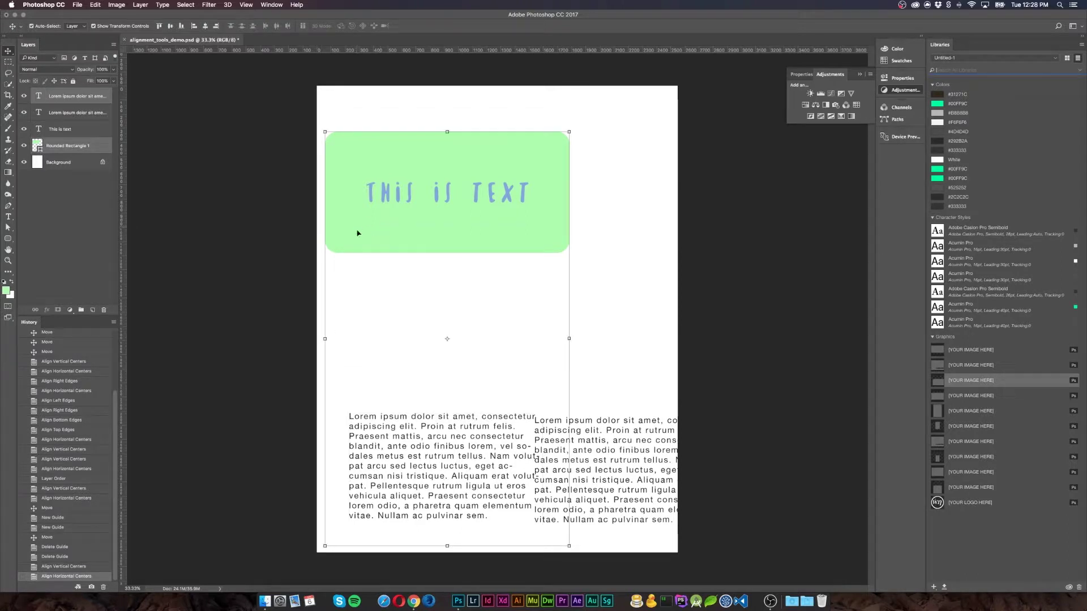
{"action": "left_click", "coordinate": [194, 26]}
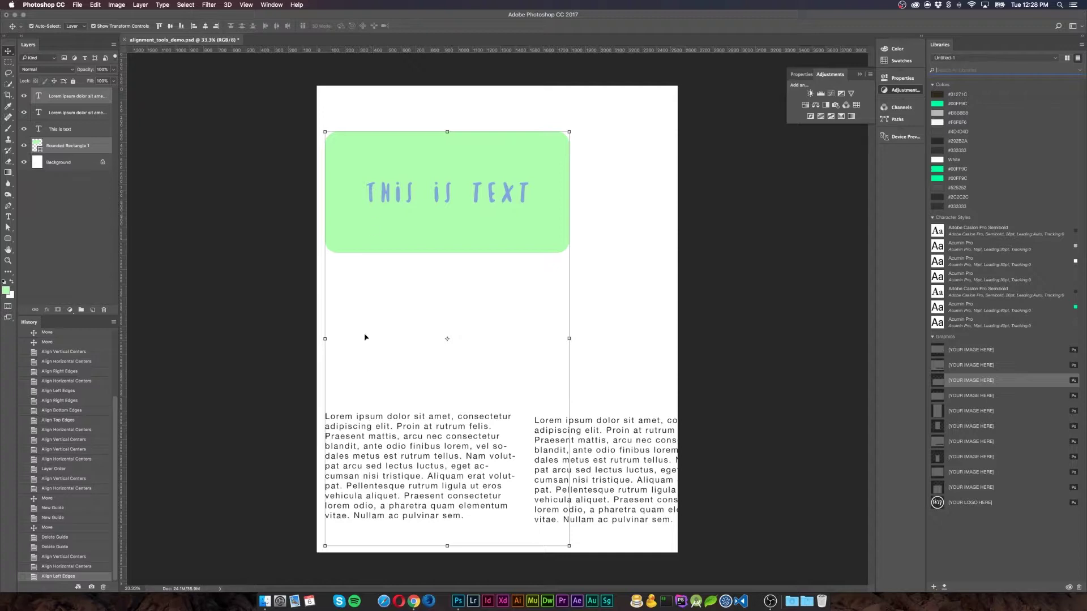
{"action": "left_click", "coordinate": [594, 329]}
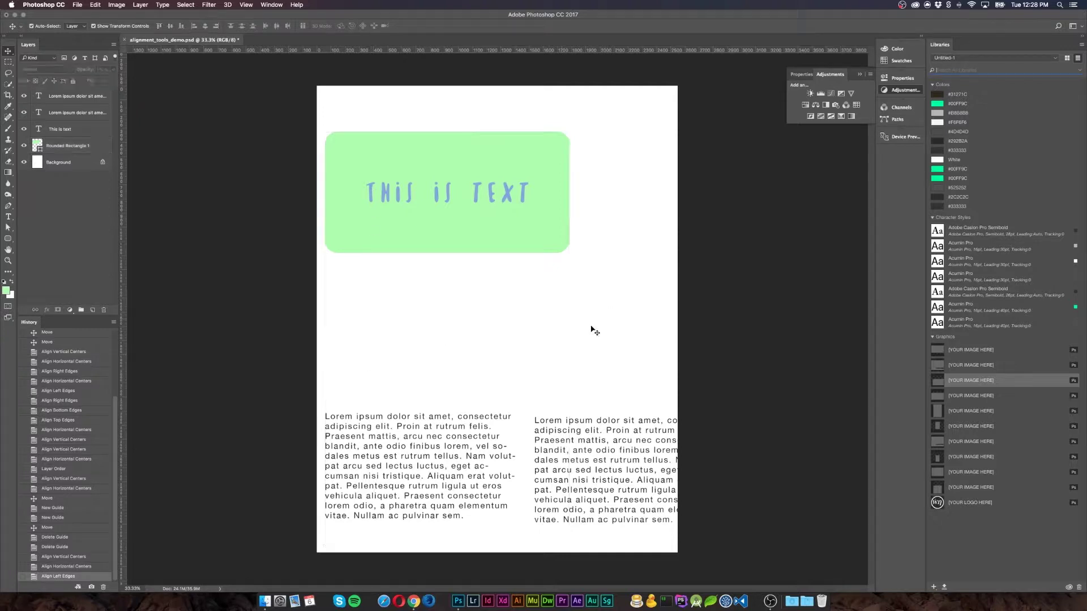
Move the first Lorem ipsum paragraph directly below the green rectangle and align the two by their horizontal centers
{"action": "left_click_drag", "start_coordinate": [483, 428], "coordinate": [487, 282]}
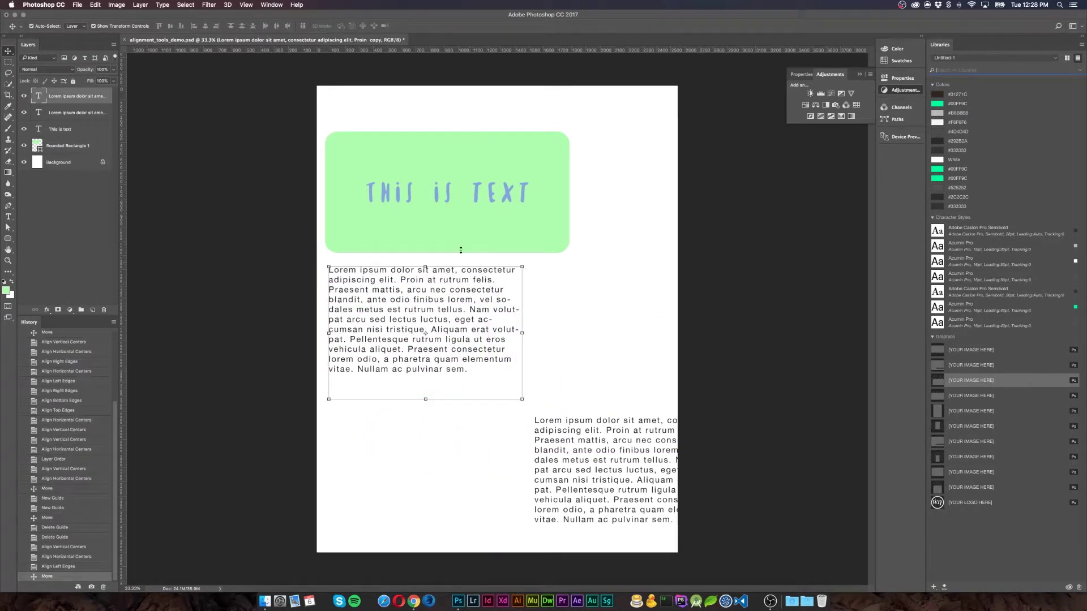
{"action": "left_click", "coordinate": [452, 240]}
{"action": "left_click_drag", "start_coordinate": [432, 315], "coordinate": [449, 306]}
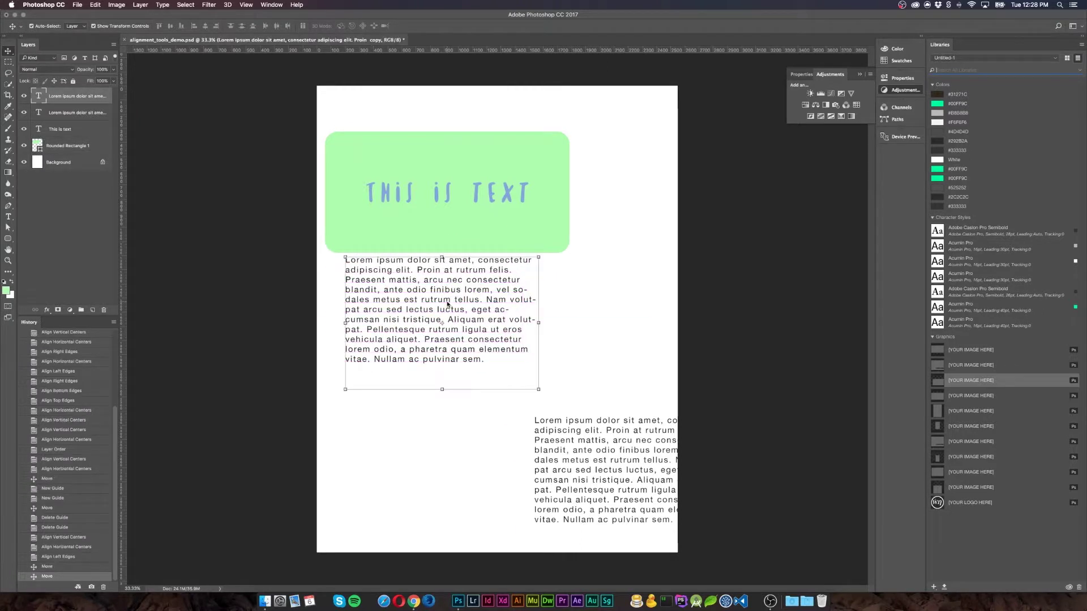
{"action": "left_click", "coordinate": [439, 227]}
{"action": "left_click", "coordinate": [440, 277], "text": "shift"}
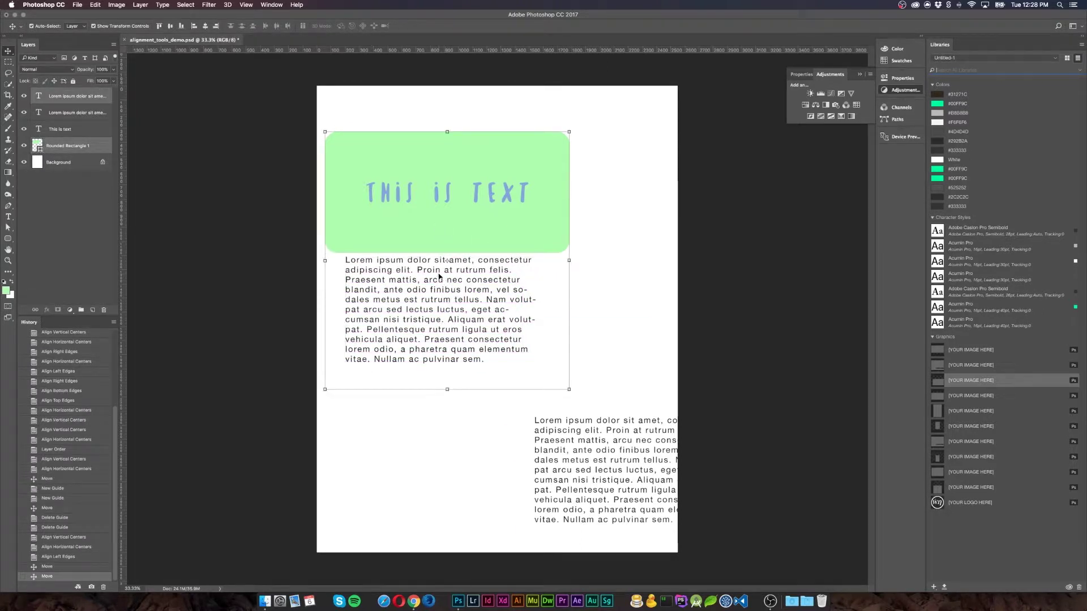
{"action": "left_click", "coordinate": [204, 26]}
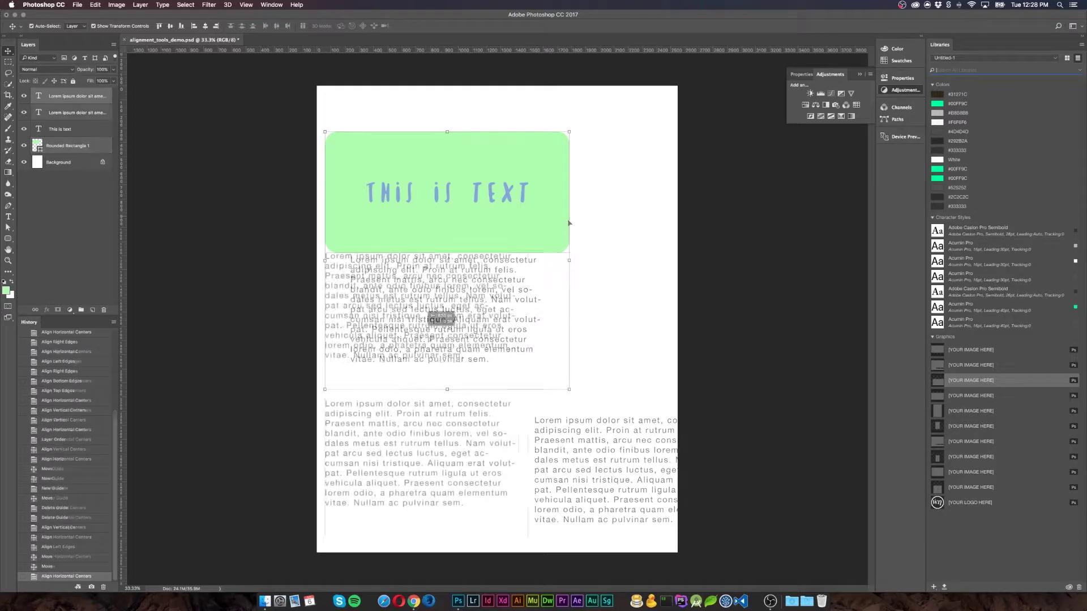
Move both Lorem ipsum paragraphs together so they sit centered below the green rectangle, and deselect them
{"action": "left_click_drag", "start_coordinate": [420, 344], "coordinate": [443, 356]}
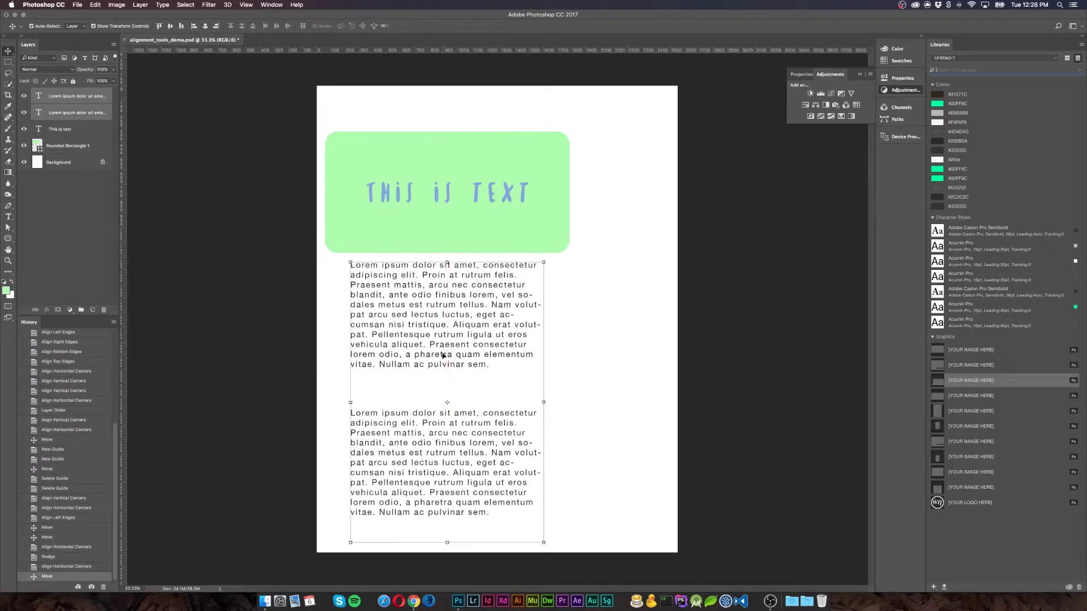
{"action": "left_click", "coordinate": [595, 405]}
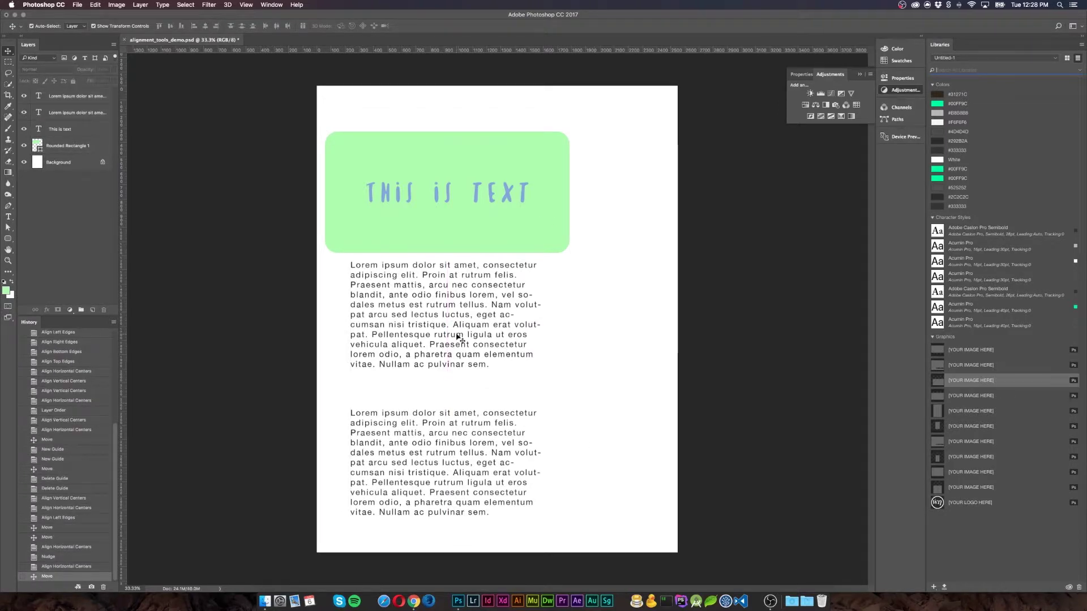
Measure the gap between the green rectangle and the first Lorem ipsum paragraph
{"action": "left_click", "coordinate": [458, 336]}
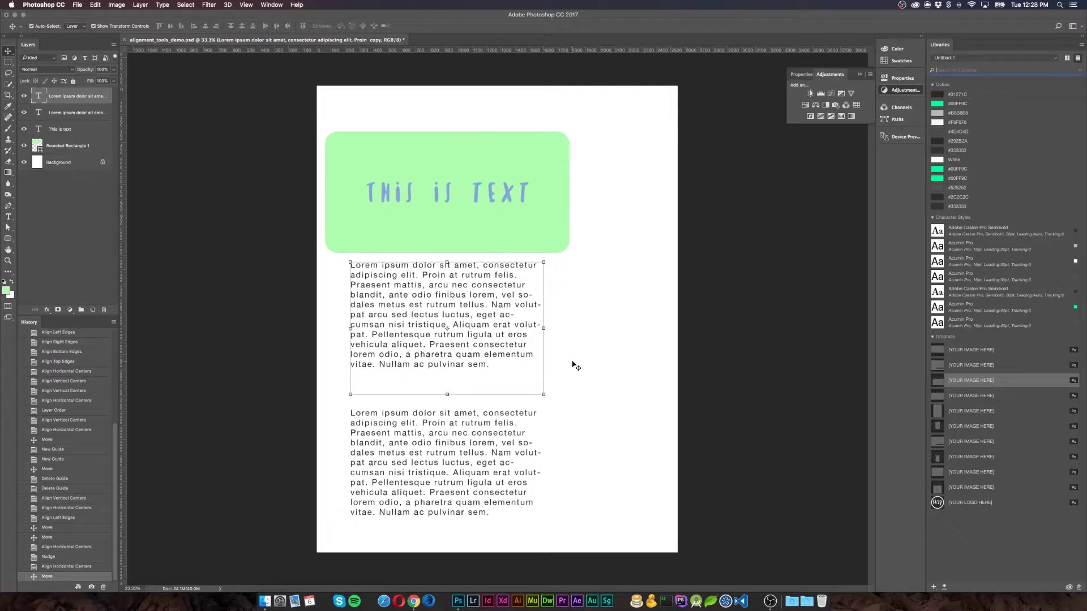
{"action": "left_click", "coordinate": [485, 238]}
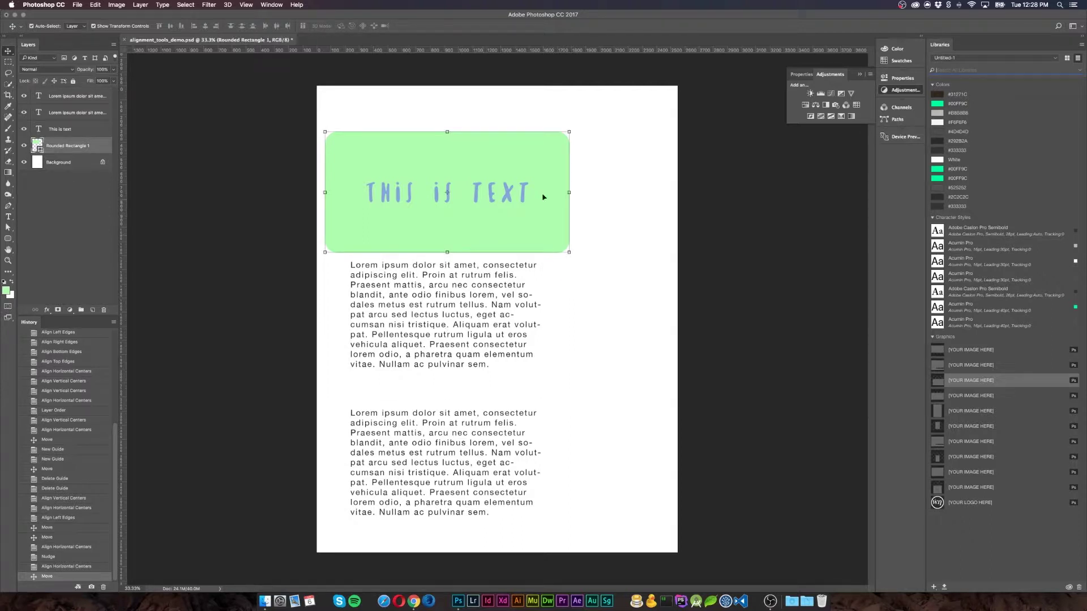
{"action": "key", "text": "super"}
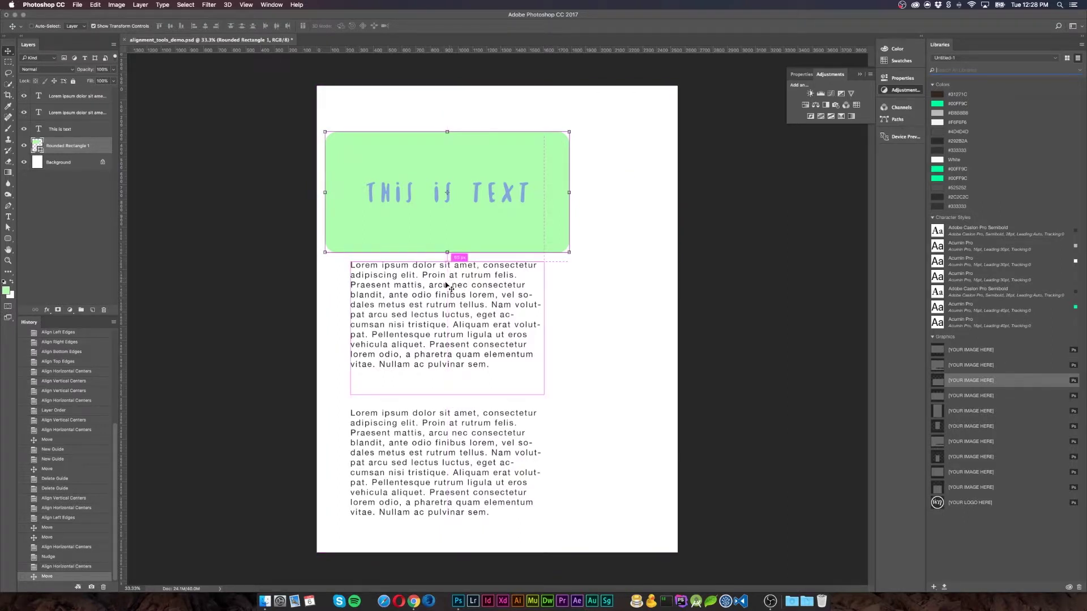
Measure the first Lorem ipsum paragraph's distances to the second paragraph, green rectangle and page edges, and reselect the rectangle
{"action": "left_click", "coordinate": [445, 293]}
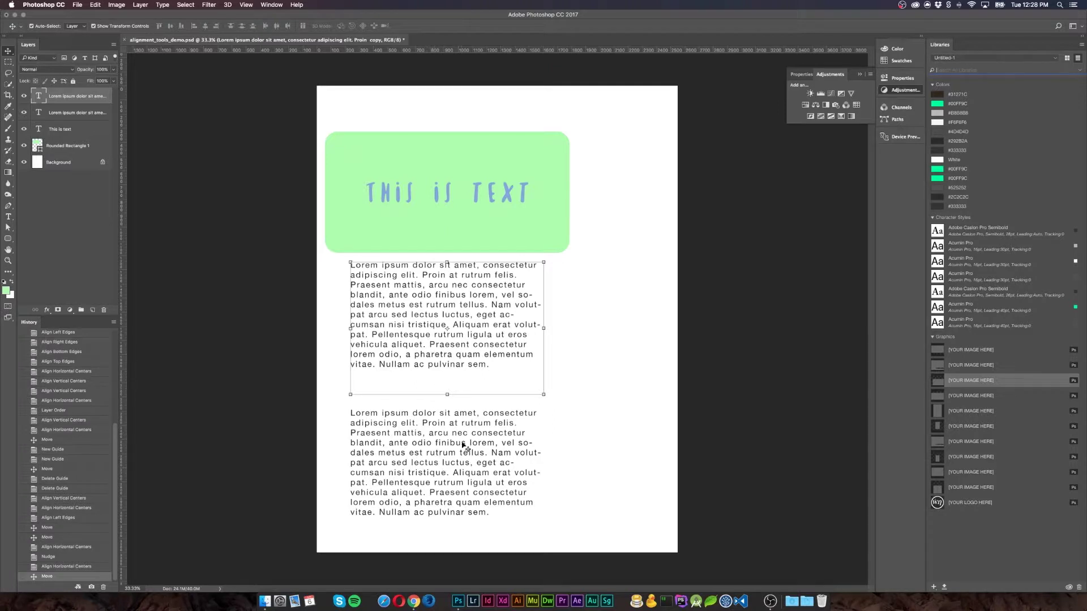
{"action": "key", "text": "super"}
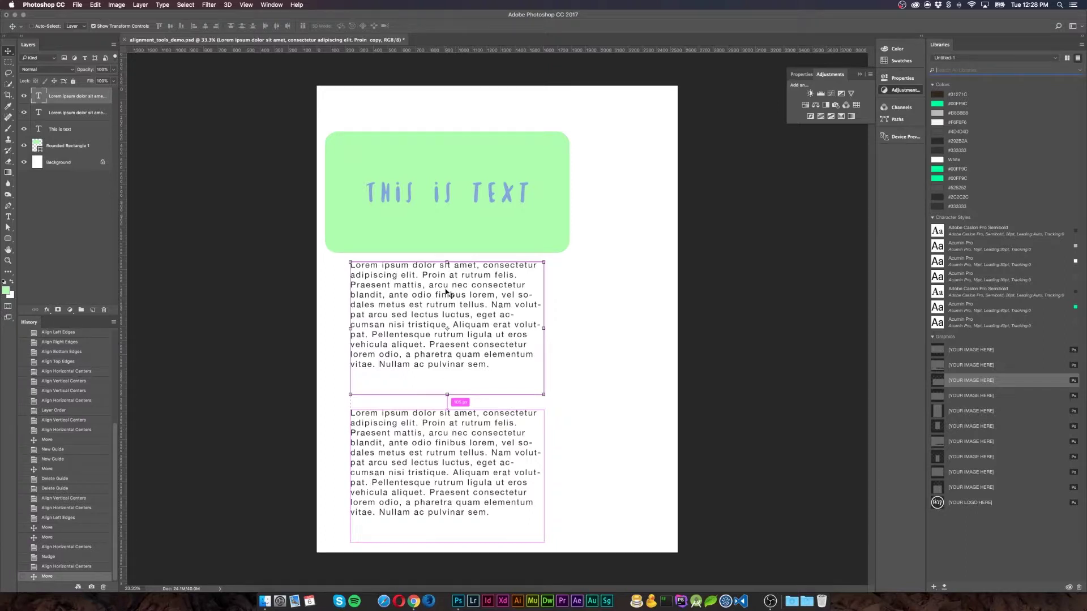
{"action": "mouse_move", "coordinate": [443, 223]}
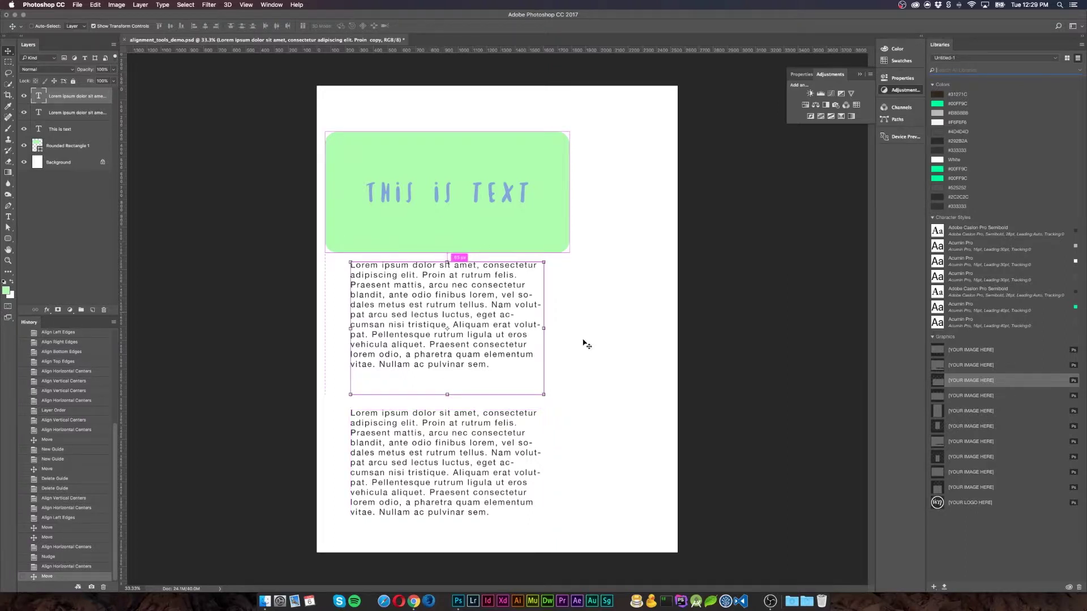
{"action": "mouse_move", "coordinate": [627, 362]}
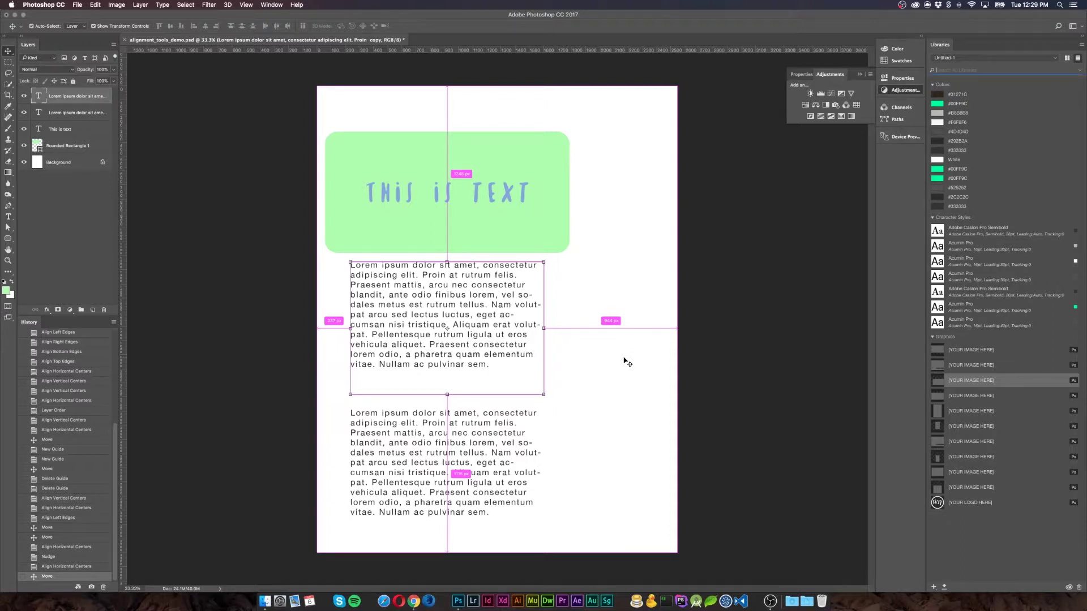
{"action": "key", "text": "super"}
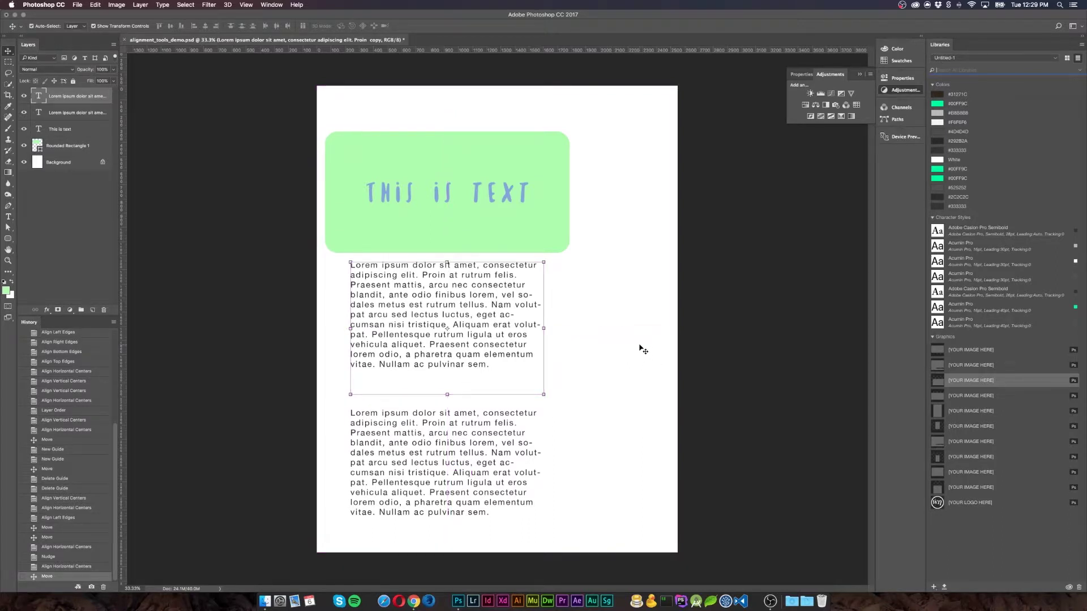
{"action": "left_click", "coordinate": [459, 238]}
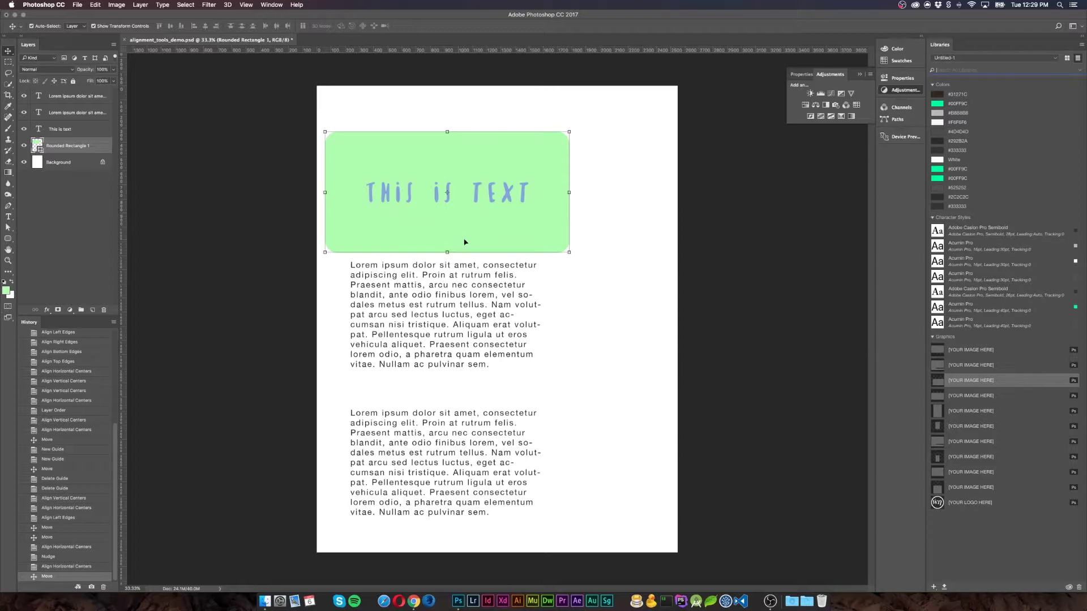
{"action": "key", "text": "super"}
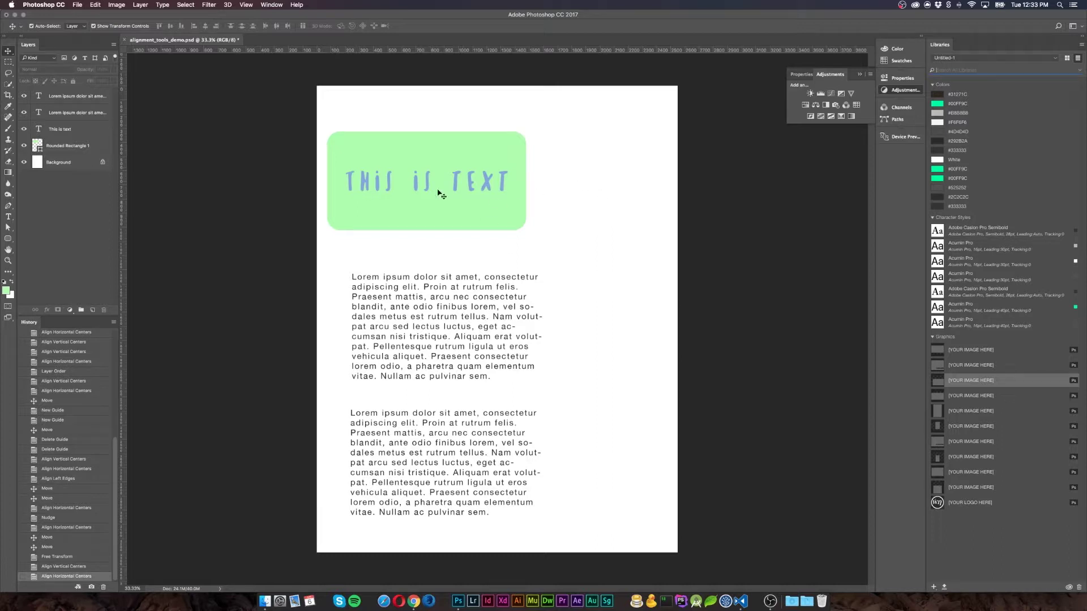
Copy the CSS of the Rounded Rectangle 1 layer and paste it into the empty Visual Studio Code document
{"action": "left_click", "coordinate": [389, 229]}
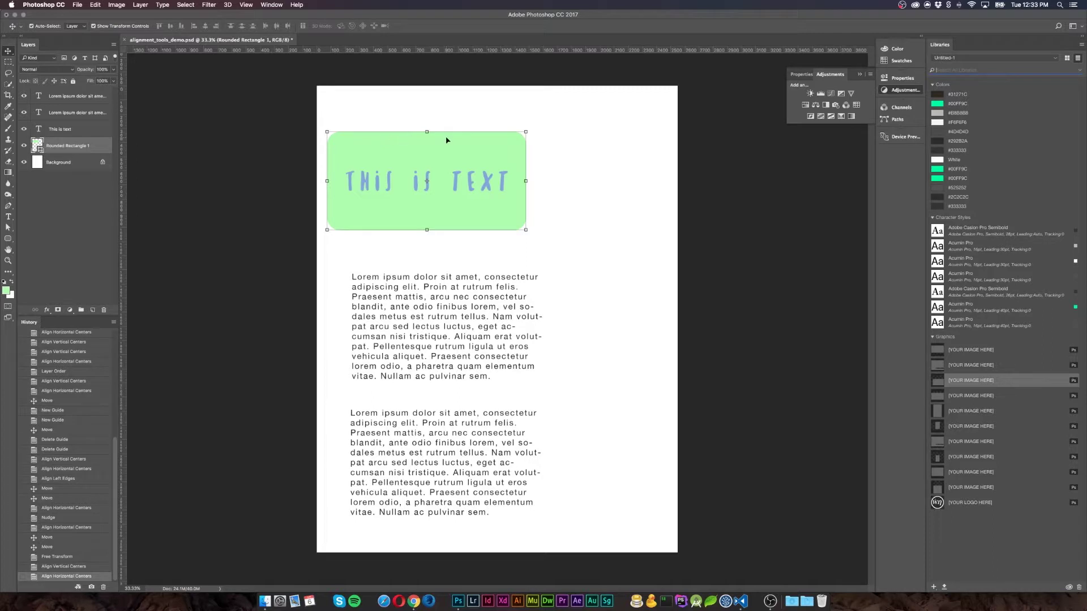
{"action": "right_click", "coordinate": [98, 149]}
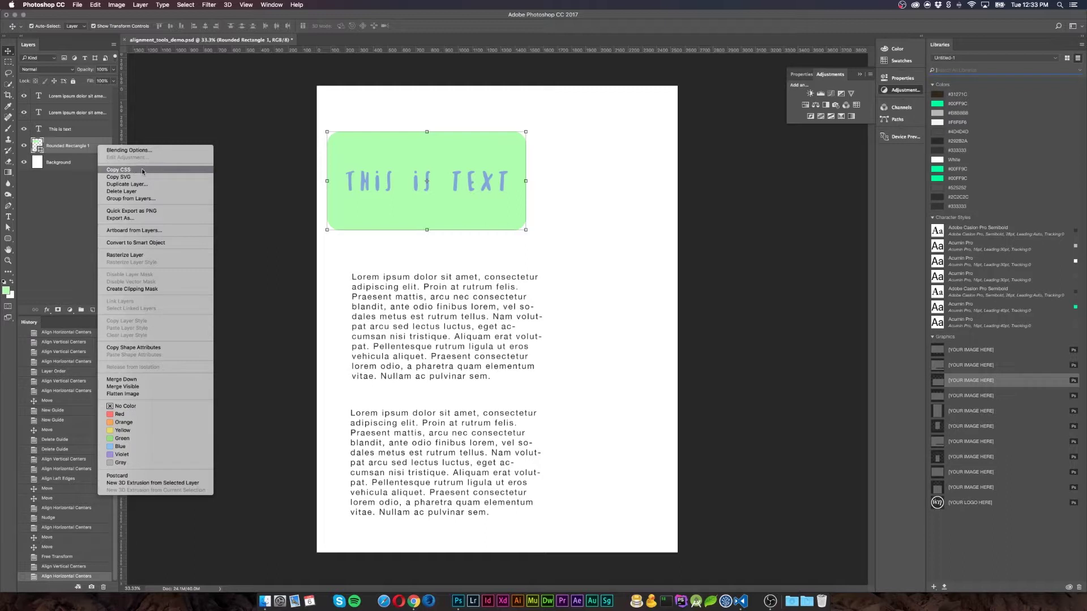
{"action": "left_click", "coordinate": [166, 173]}
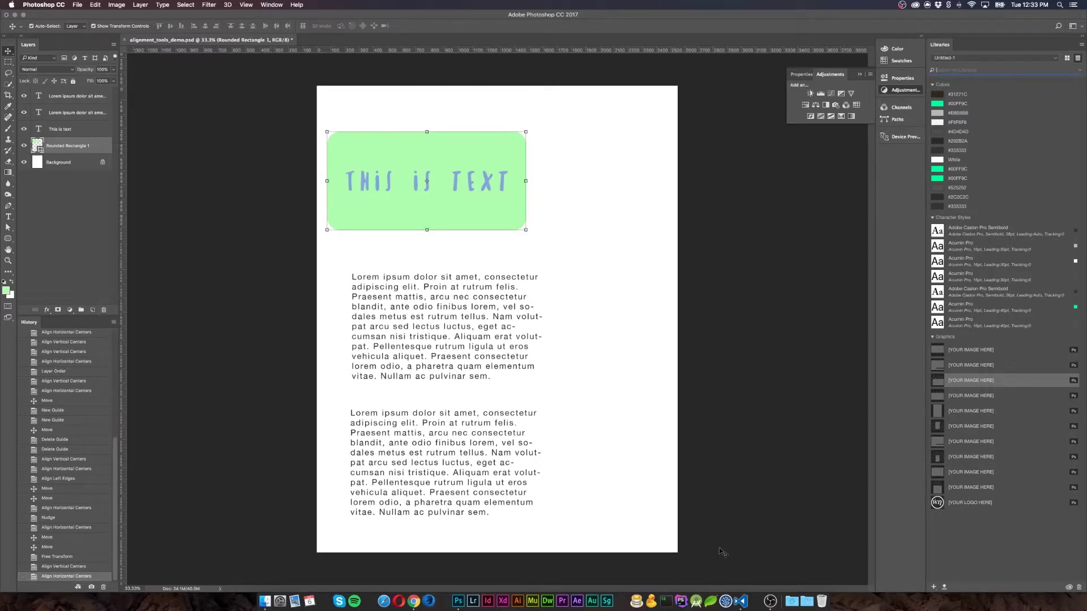
{"action": "left_click", "coordinate": [744, 601]}
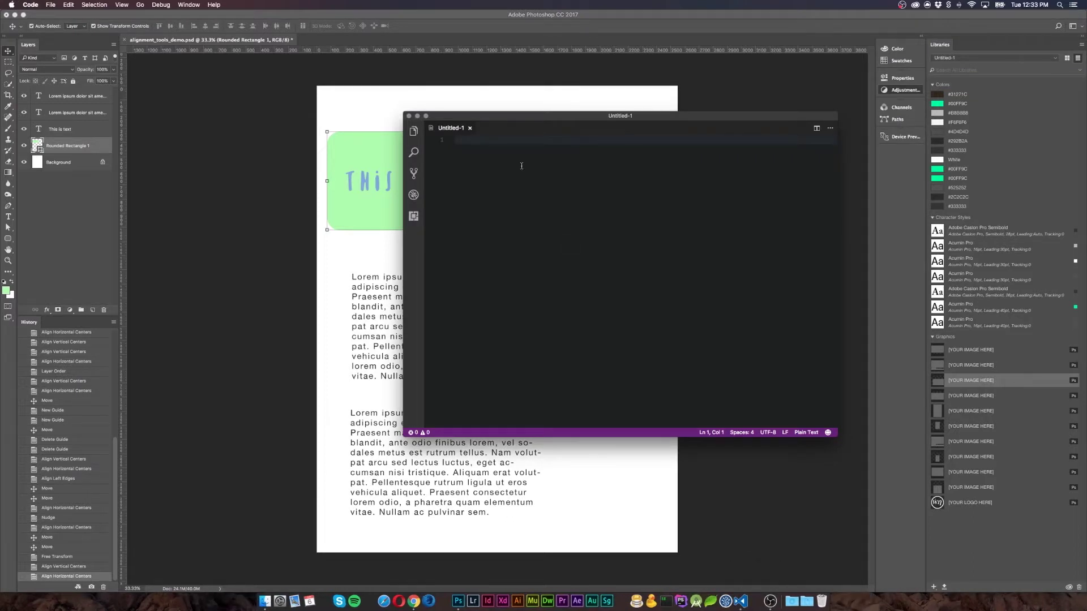
{"action": "key", "text": "super+v"}
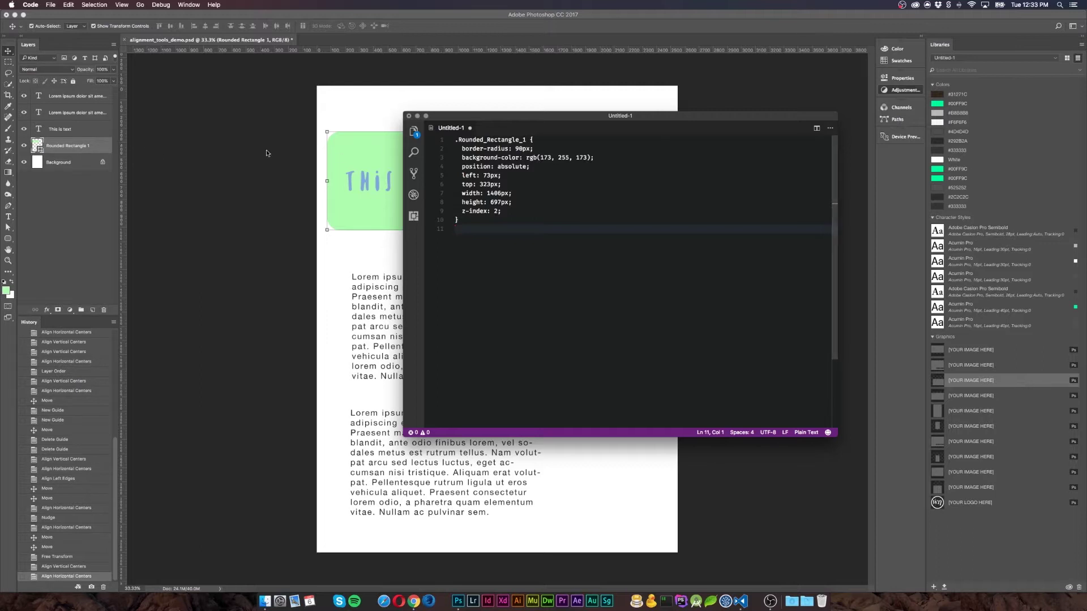
Return to Photoshop and rename the Rounded Rectangle 1 layer as awesome_green_box
{"action": "left_click", "coordinate": [94, 148]}
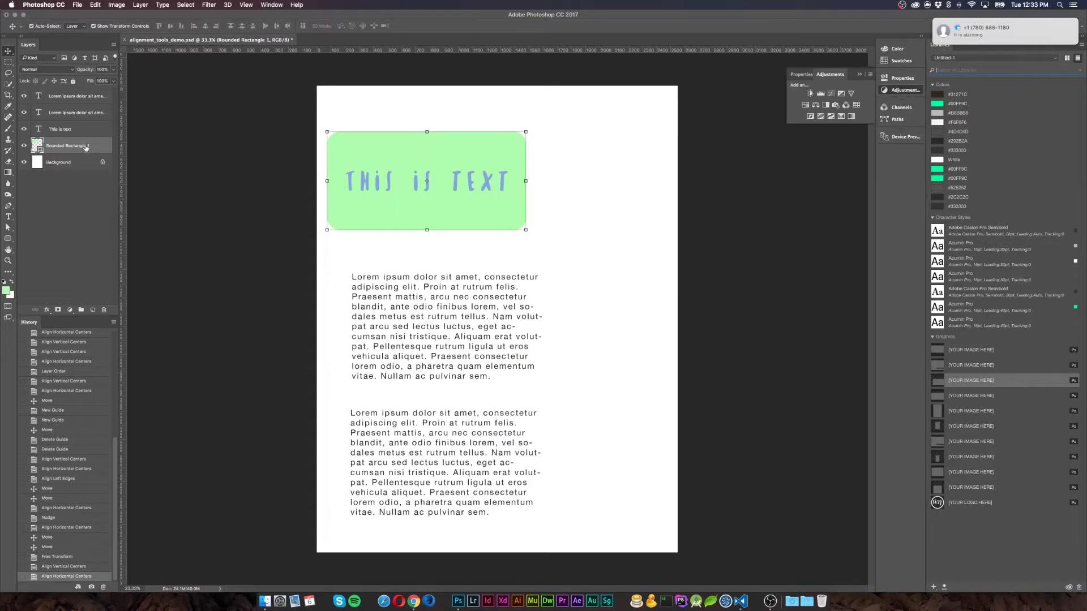
{"action": "double_click", "coordinate": [86, 146]}
{"action": "type", "text": "awesome_frien_box"}
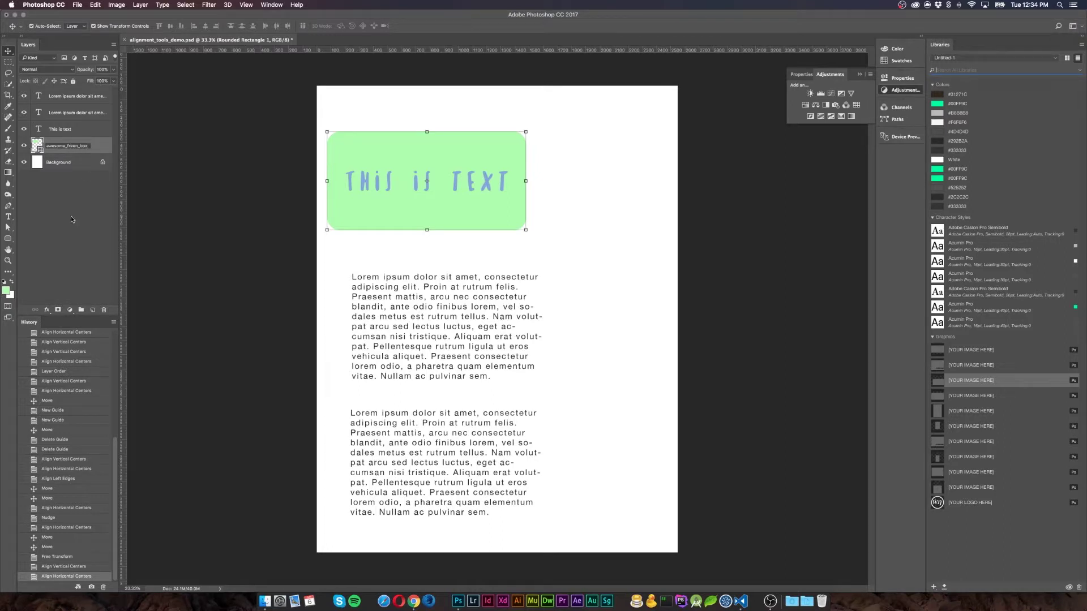
{"action": "key", "text": "Return"}
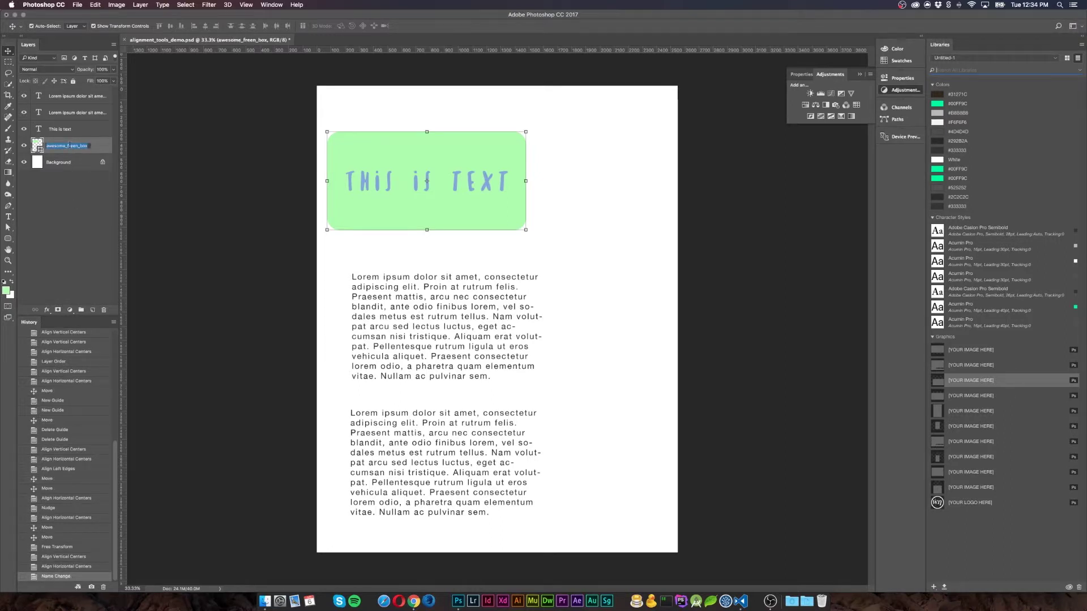
{"action": "double_click", "coordinate": [69, 145]}
{"action": "left_click", "coordinate": [69, 145]}
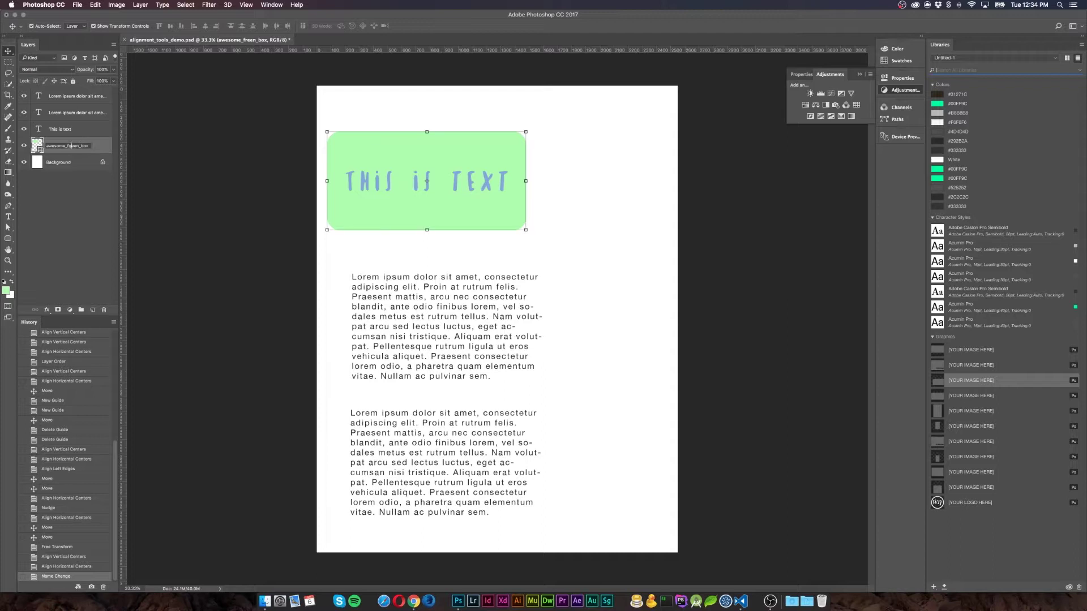
{"action": "key", "text": "BackSpace"}
{"action": "type", "text": "g"}
{"action": "key", "text": "Return"}
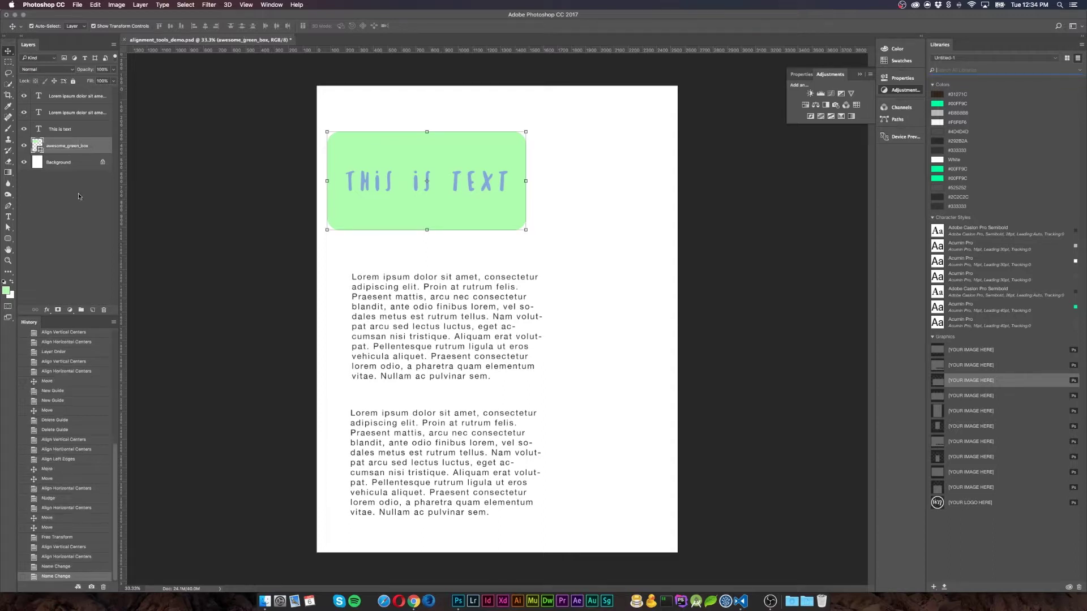
Copy the CSS of the awesome_green_box layer and paste it below the first rule in Visual Studio Code, after blank lines
{"action": "right_click", "coordinate": [98, 148]}
{"action": "left_click", "coordinate": [132, 172]}
{"action": "left_click", "coordinate": [741, 601]}
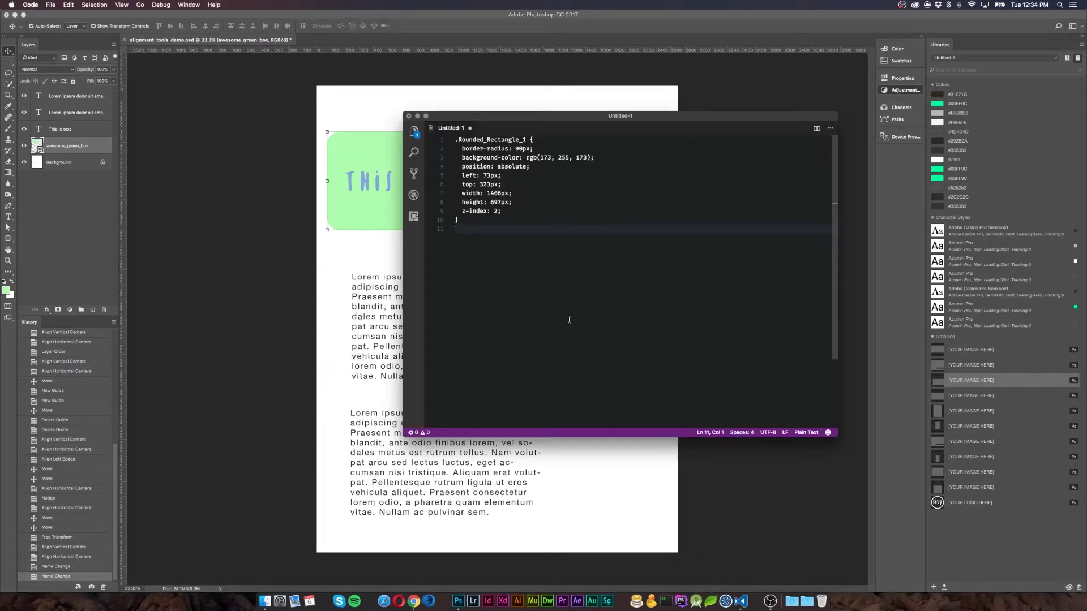
{"action": "key", "text": "Return"}
{"action": "key", "text": "Return"}
{"action": "key", "text": "super+v"}
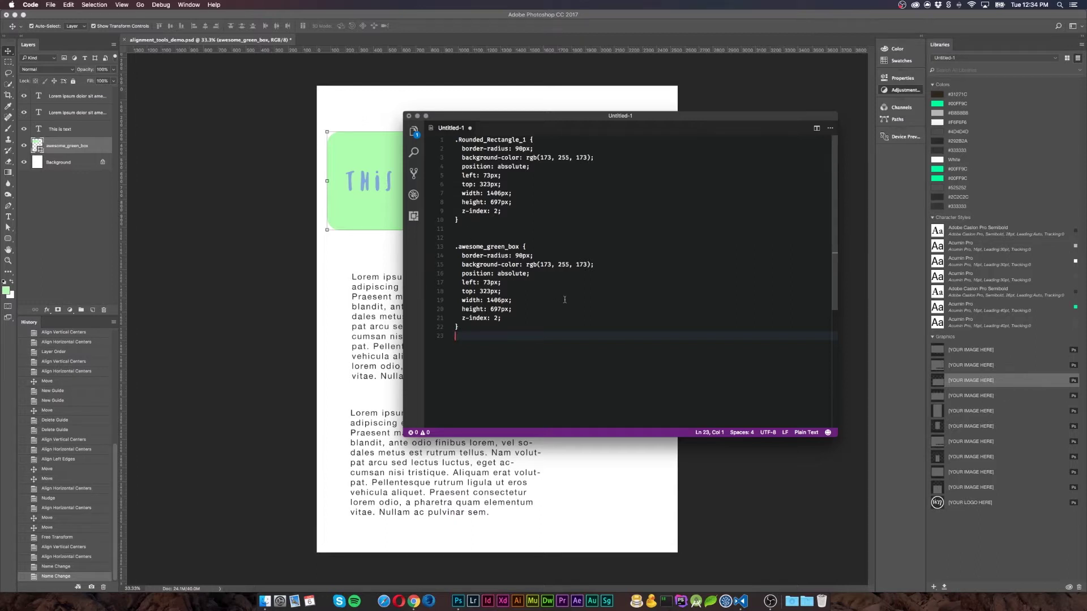
Copy the first Lorem ipsum paragraph's CSS in Photoshop and paste it below the awesome_green_box rule in Visual Studio Code
{"action": "left_click", "coordinate": [357, 302]}
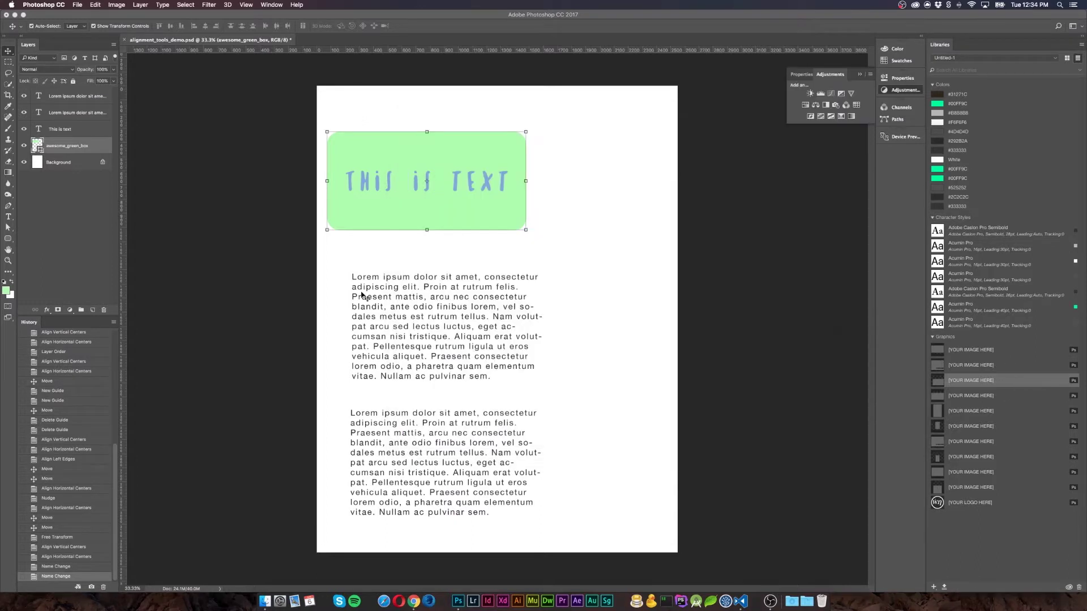
{"action": "left_click", "coordinate": [397, 329]}
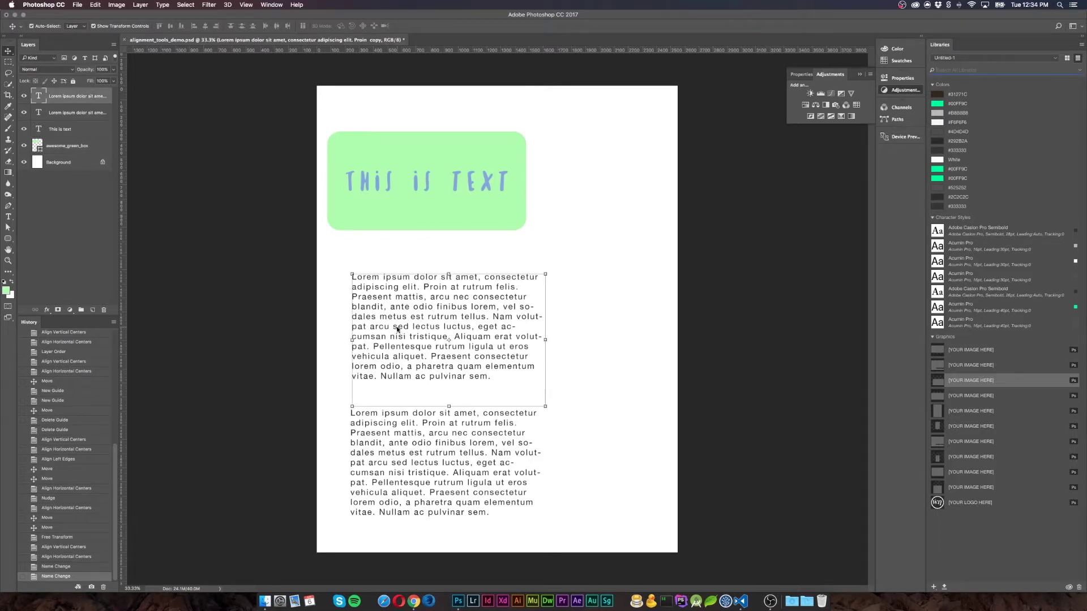
{"action": "right_click", "coordinate": [79, 96]}
{"action": "left_click", "coordinate": [100, 111]}
{"action": "left_click", "coordinate": [742, 601]}
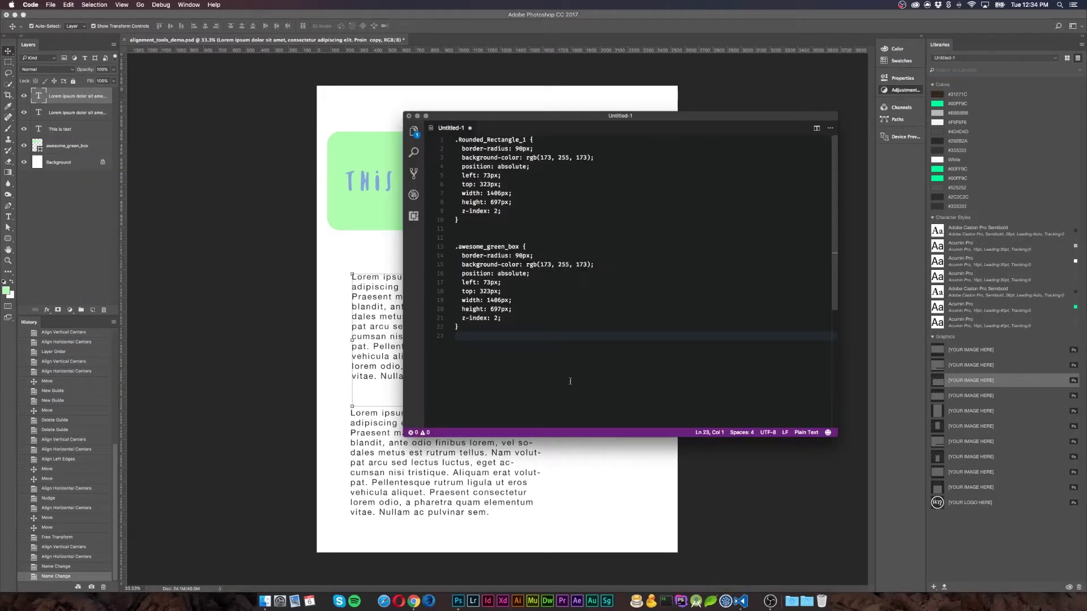
{"action": "key", "text": "Return"}
{"action": "key", "text": "Return"}
{"action": "key", "text": "super+v"}
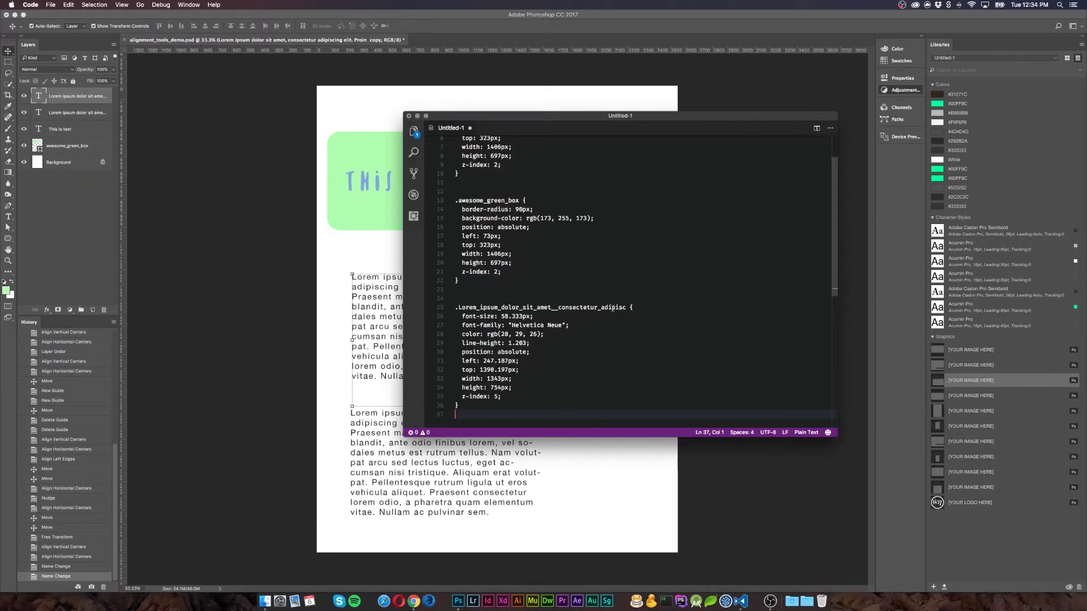
Replace the pasted rule's long Lorem ipsum class name with a short paragraph class name beginning with "text_"
{"action": "left_click_drag", "start_coordinate": [626, 308], "coordinate": [458, 306]}
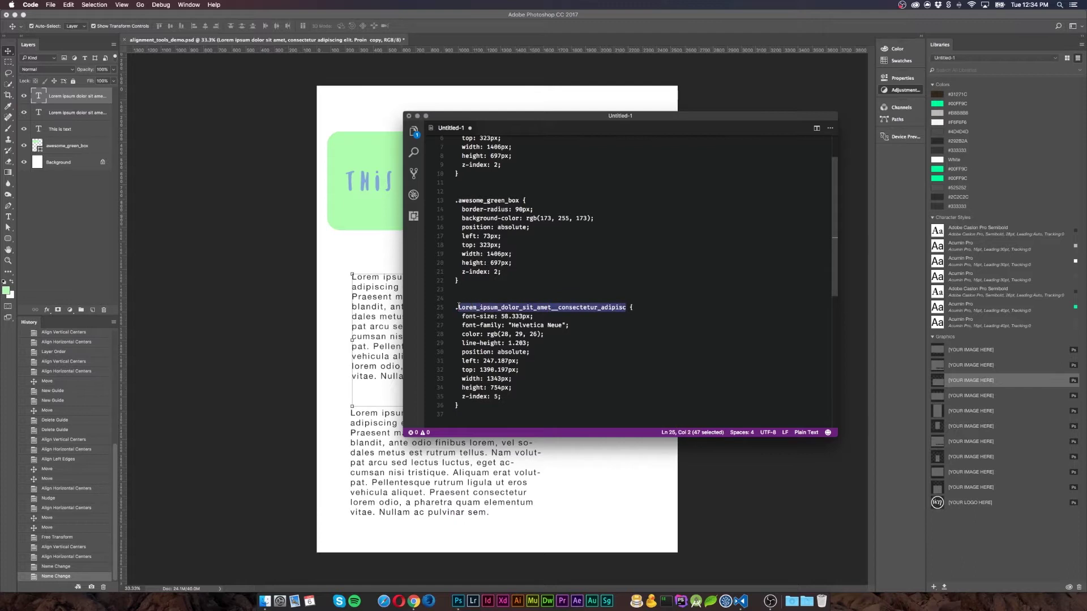
{"action": "type", "text": "text_a"}
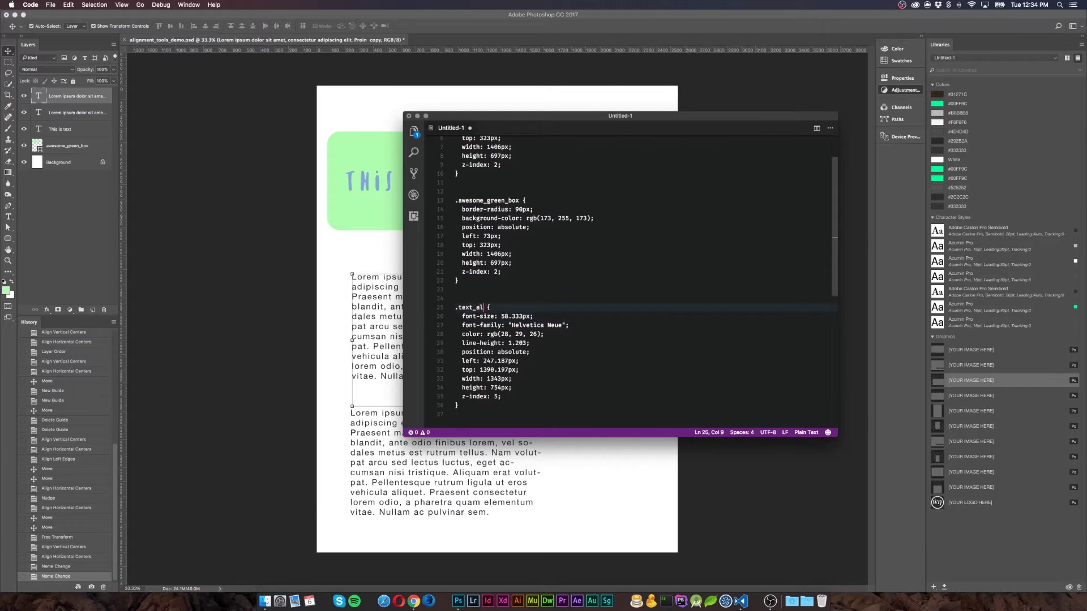
{"action": "type", "text": "tyle_paragraph"}
{"action": "left_click", "coordinate": [480, 307]}
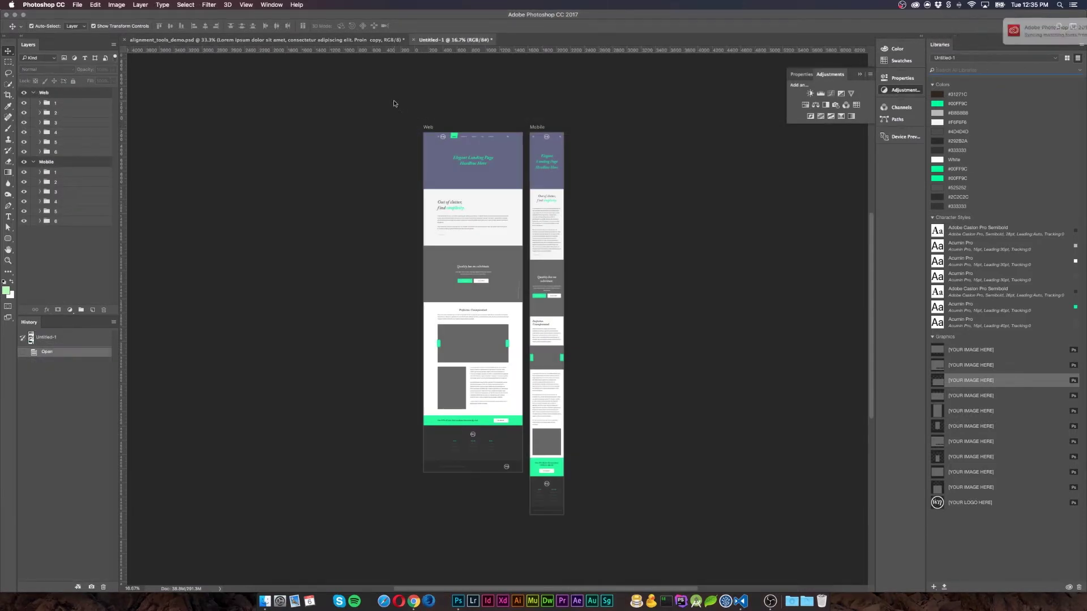
Copy the CSS of the whole Web artboard in Photoshop's Untitled-1 document and paste it into Visual Studio Code
{"action": "left_click", "coordinate": [70, 96]}
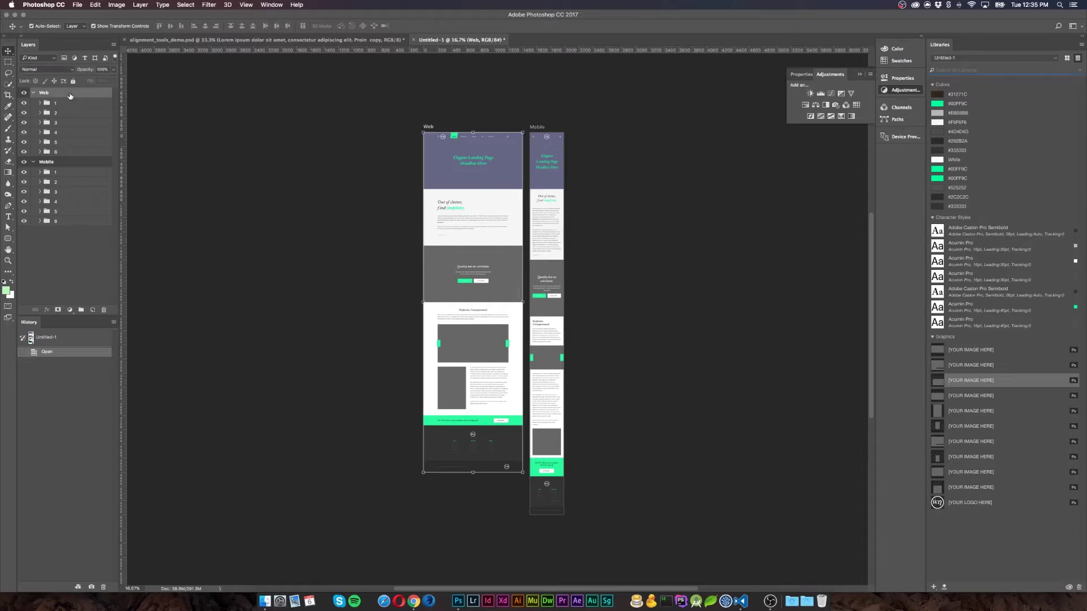
{"action": "right_click", "coordinate": [70, 96]}
{"action": "left_click", "coordinate": [243, 100]}
{"action": "key", "text": "super+plus"}
{"action": "key", "text": "super+plus"}
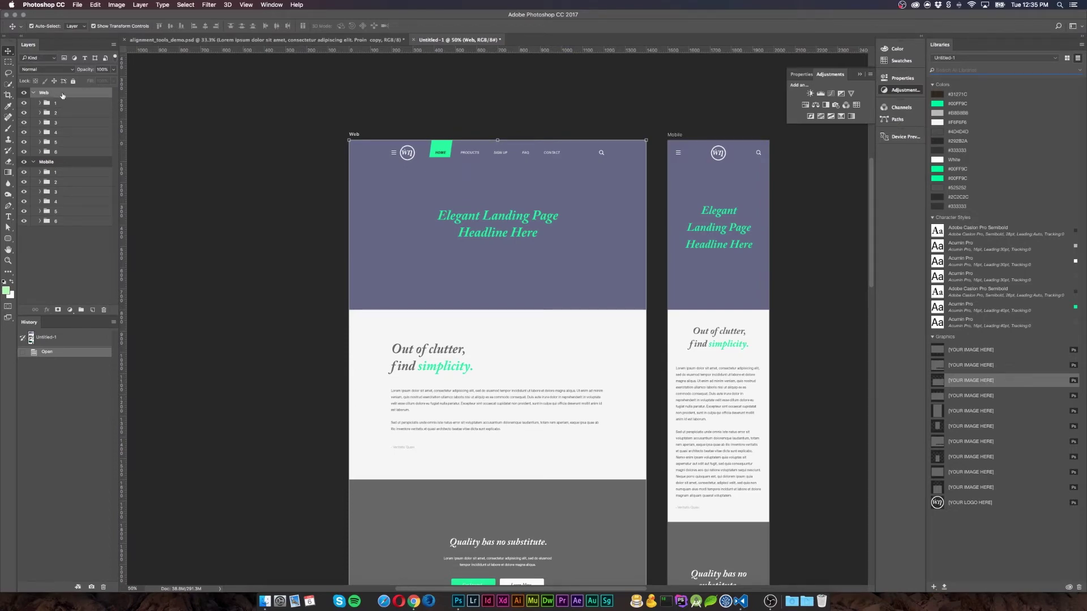
{"action": "right_click", "coordinate": [63, 95]}
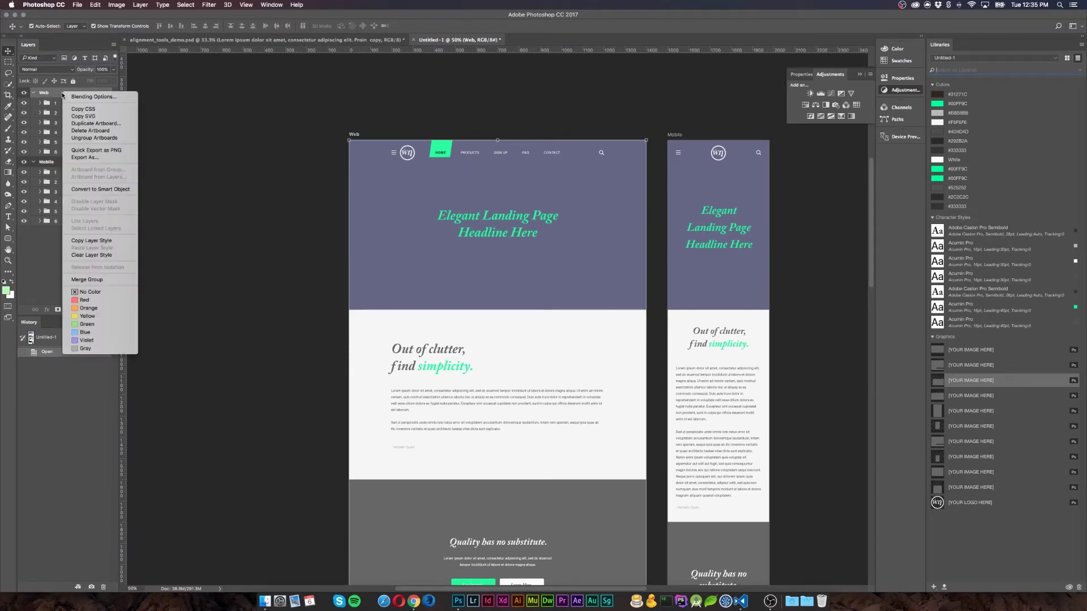
{"action": "left_click", "coordinate": [95, 108]}
{"action": "left_click", "coordinate": [740, 601]}
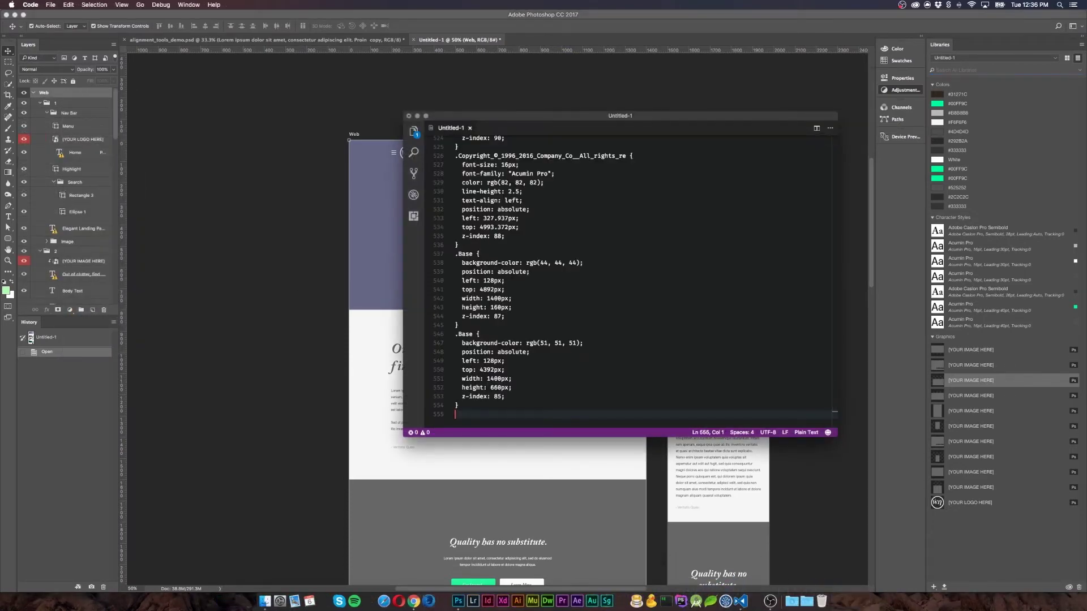
Review the pasted artboard CSS from the .Web rule through the navigation, headline and image rules
{"action": "scroll", "coordinate": [589, 242], "scroll_direction": "up", "scroll_amount": 20}
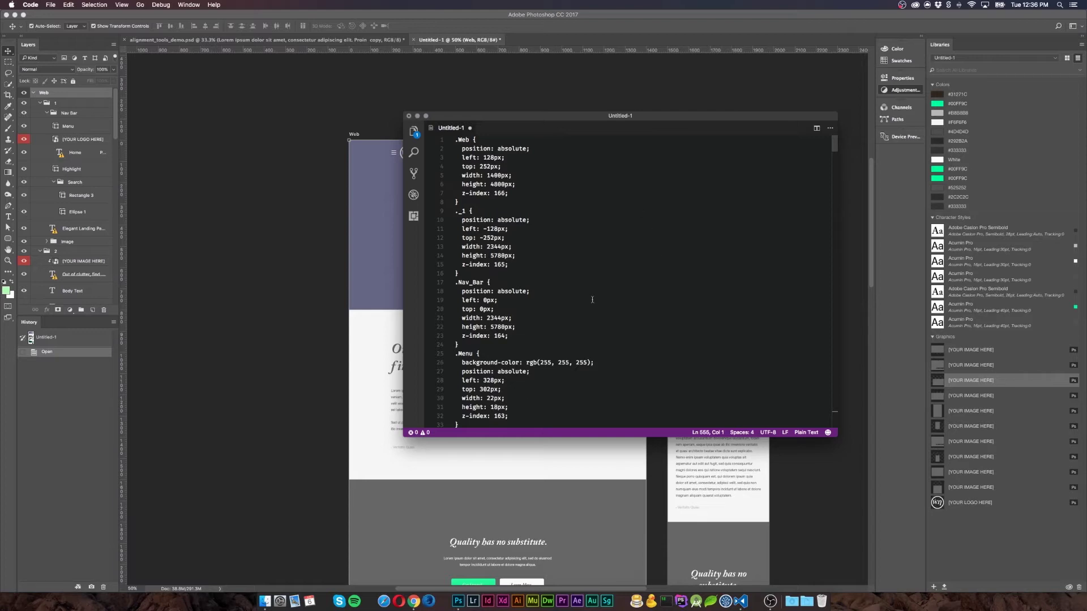
{"action": "scroll", "coordinate": [592, 299], "scroll_direction": "down", "scroll_amount": 10}
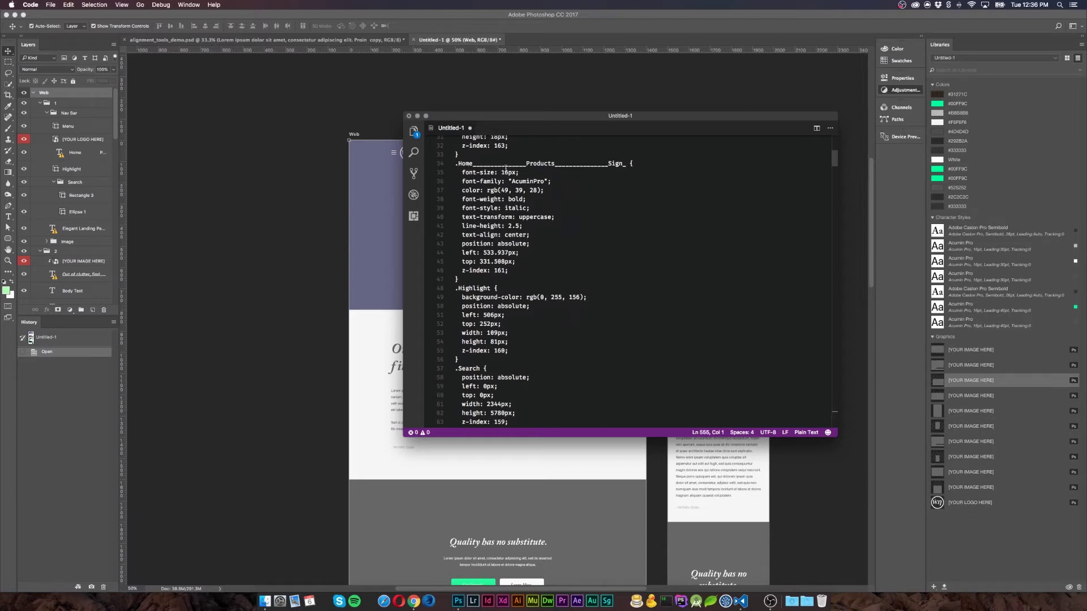
{"action": "scroll", "coordinate": [596, 182], "scroll_direction": "down", "scroll_amount": 10}
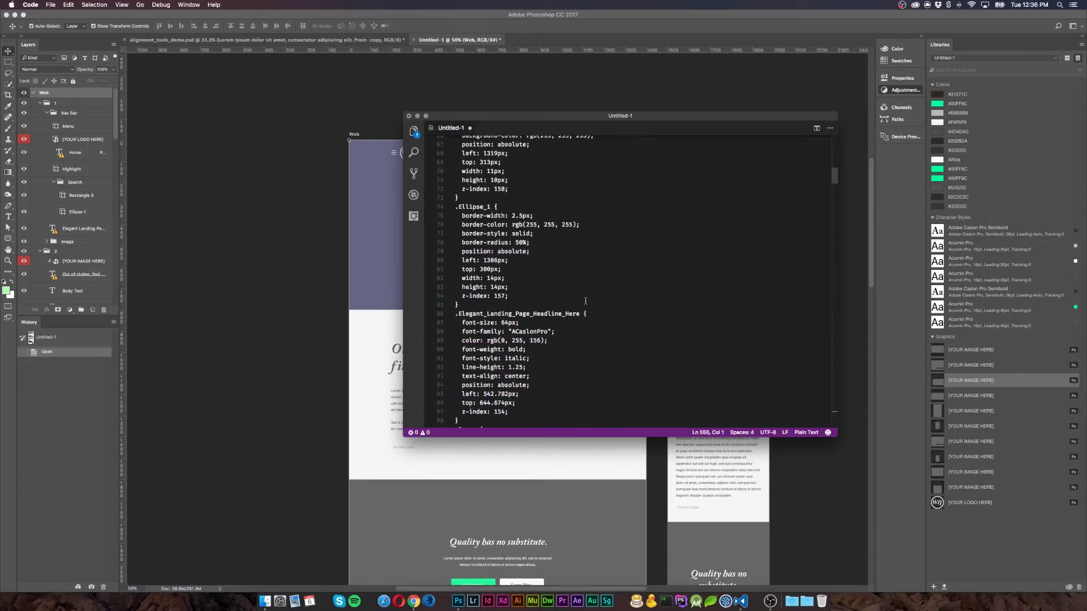
{"action": "scroll", "coordinate": [585, 300], "scroll_direction": "down", "scroll_amount": 6}
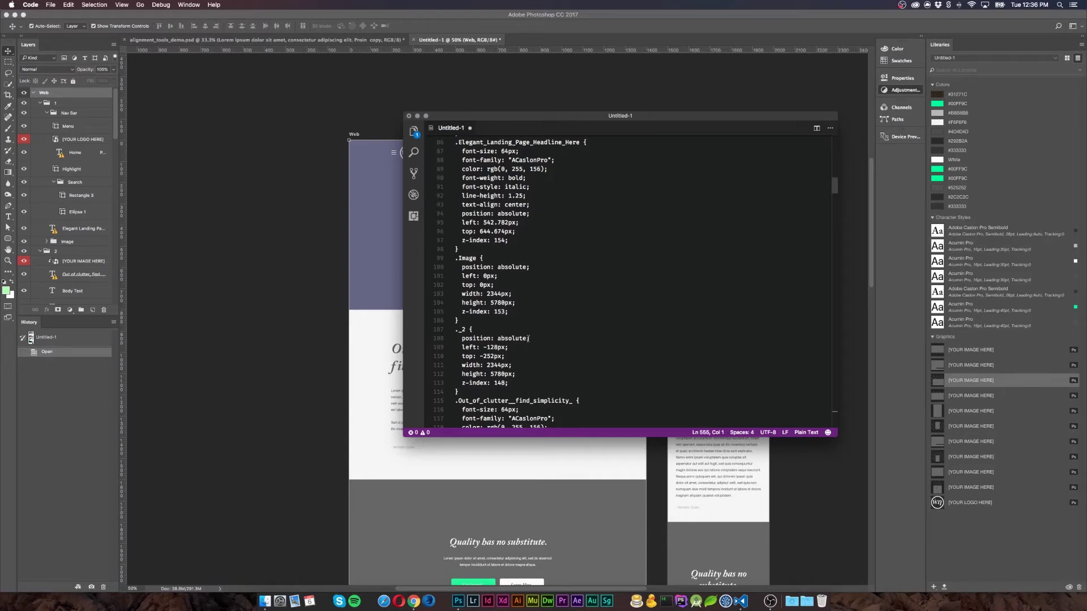
Switch to Photoshop and copy the CSS of the Web artboard's green Highlight layer in the Nav Bar group
{"action": "left_click", "coordinate": [284, 214]}
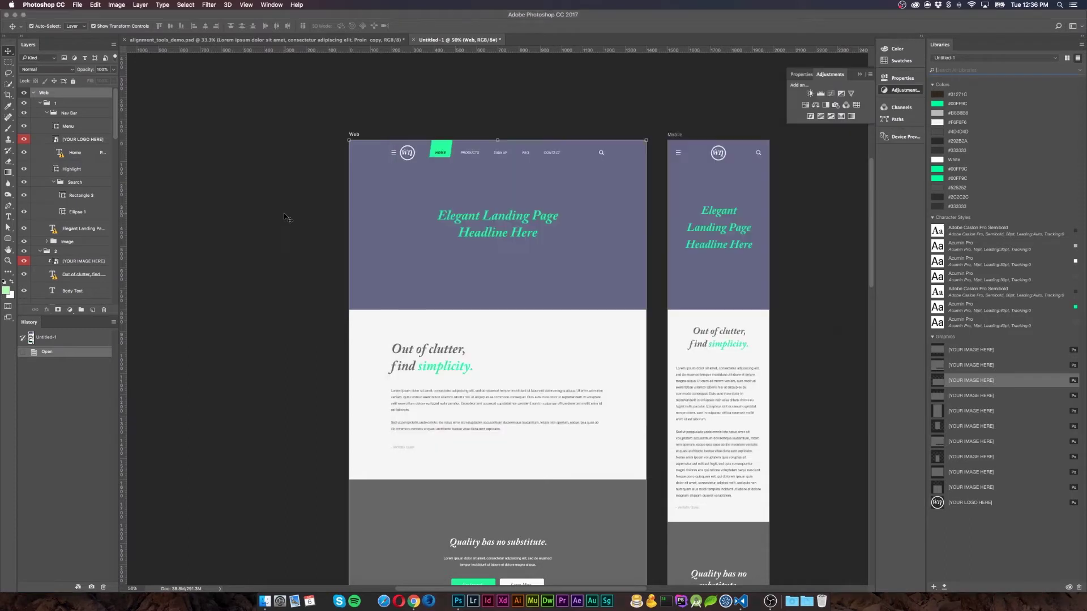
{"action": "left_click", "coordinate": [437, 149]}
{"action": "right_click", "coordinate": [437, 149]}
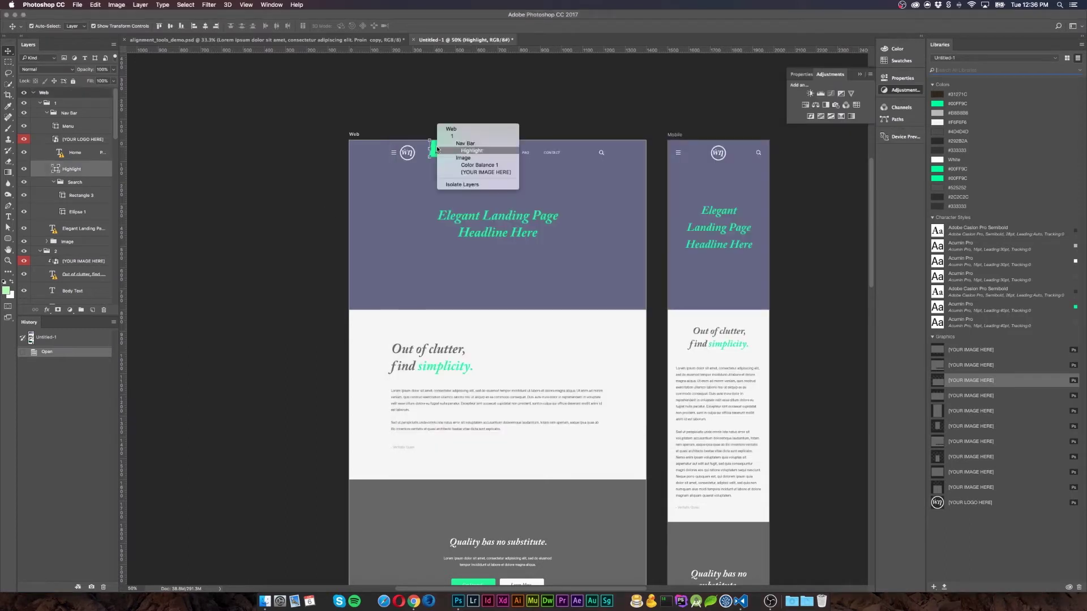
{"action": "left_click", "coordinate": [226, 141]}
{"action": "right_click", "coordinate": [92, 172]}
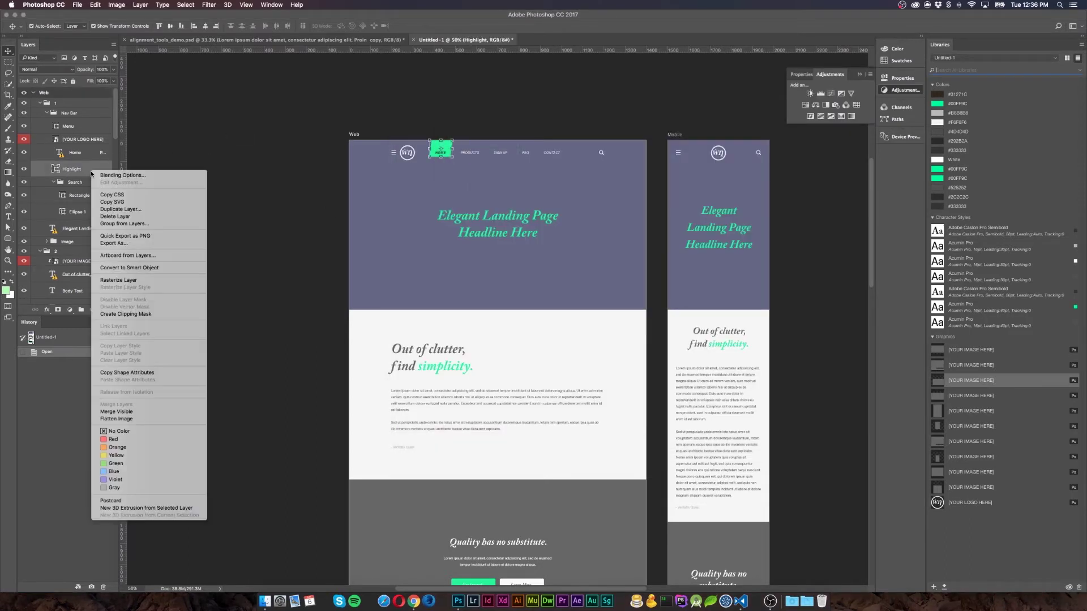
{"action": "left_click", "coordinate": [116, 194]}
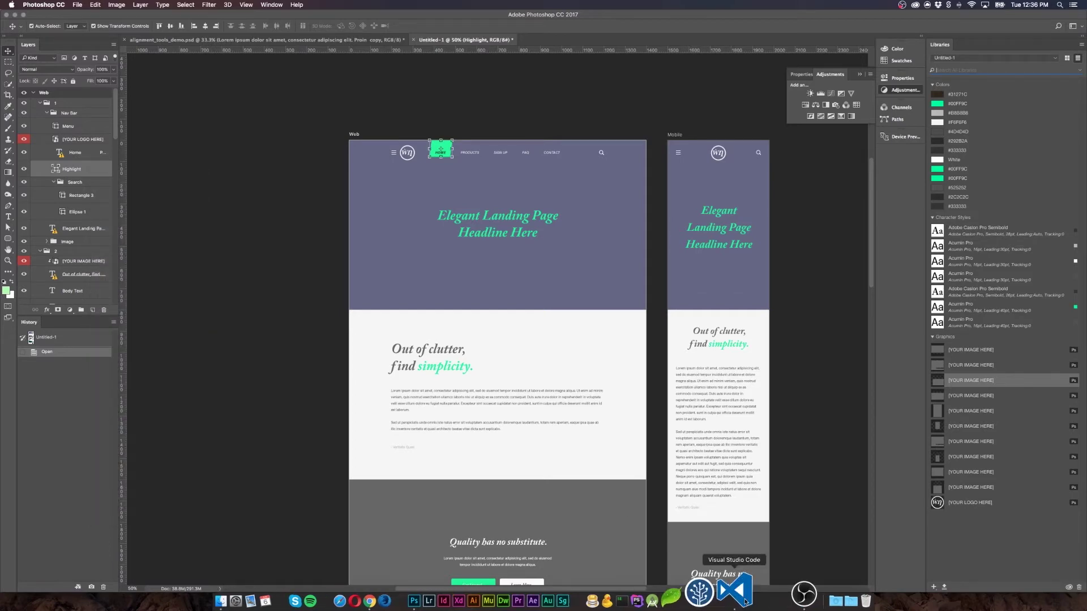
Switch to Visual Studio Code and replace the entire contents of Untitled-1 with the copied Highlight CSS
{"action": "left_click", "coordinate": [741, 601]}
{"action": "scroll", "coordinate": [583, 359], "scroll_direction": "down", "scroll_amount": 15}
{"action": "key", "text": "super+a"}
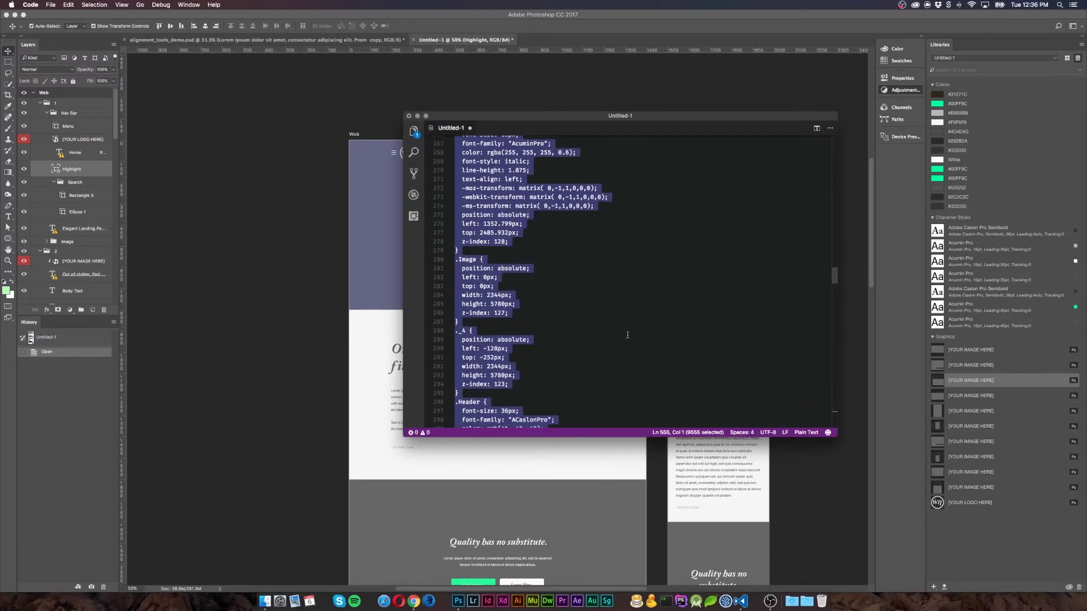
{"action": "scroll", "coordinate": [628, 335], "scroll_direction": "down", "scroll_amount": 1}
{"action": "key", "text": "super+v"}
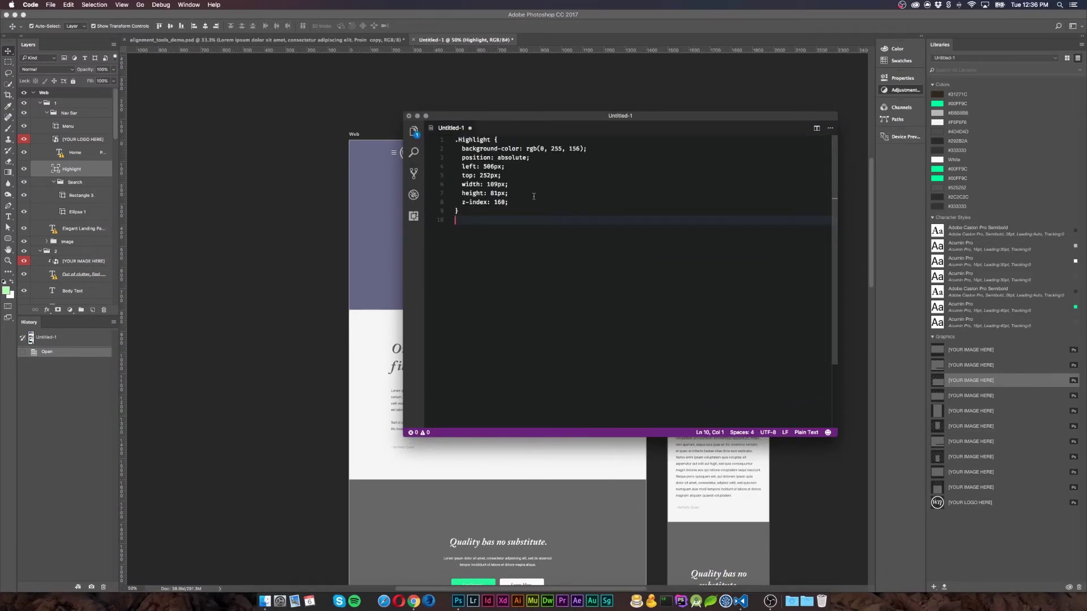
Remove the position, left, top, width, height and z-index lines from the .Highlight rule, keeping its background color and closing brace
{"action": "left_click_drag", "start_coordinate": [541, 210], "coordinate": [441, 163]}
{"action": "key", "text": "BackSpace"}
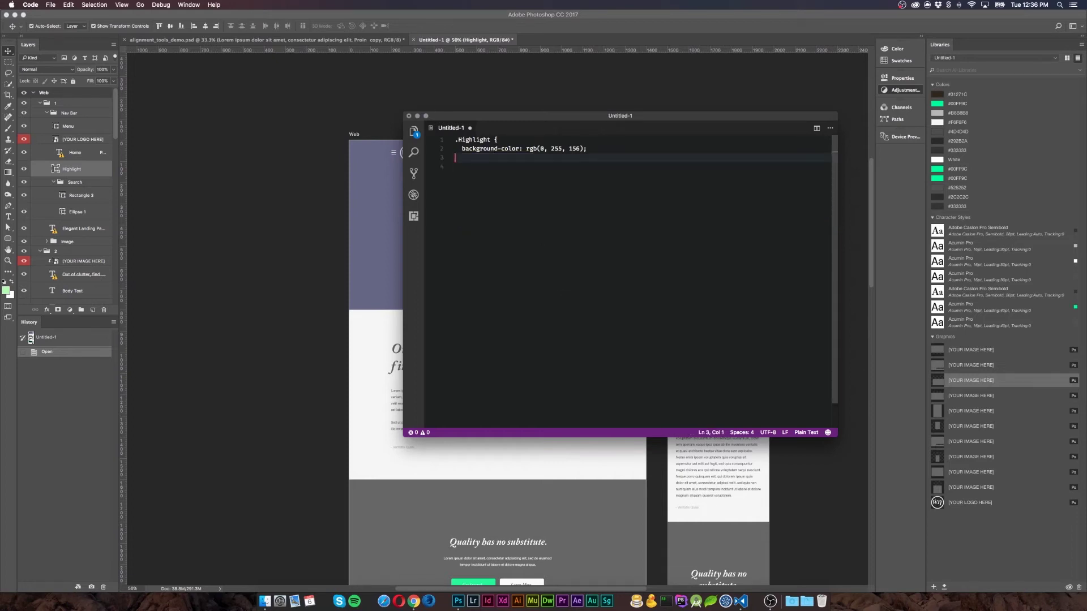
{"action": "type", "text": "}"}
{"action": "left_click", "coordinate": [593, 149]}
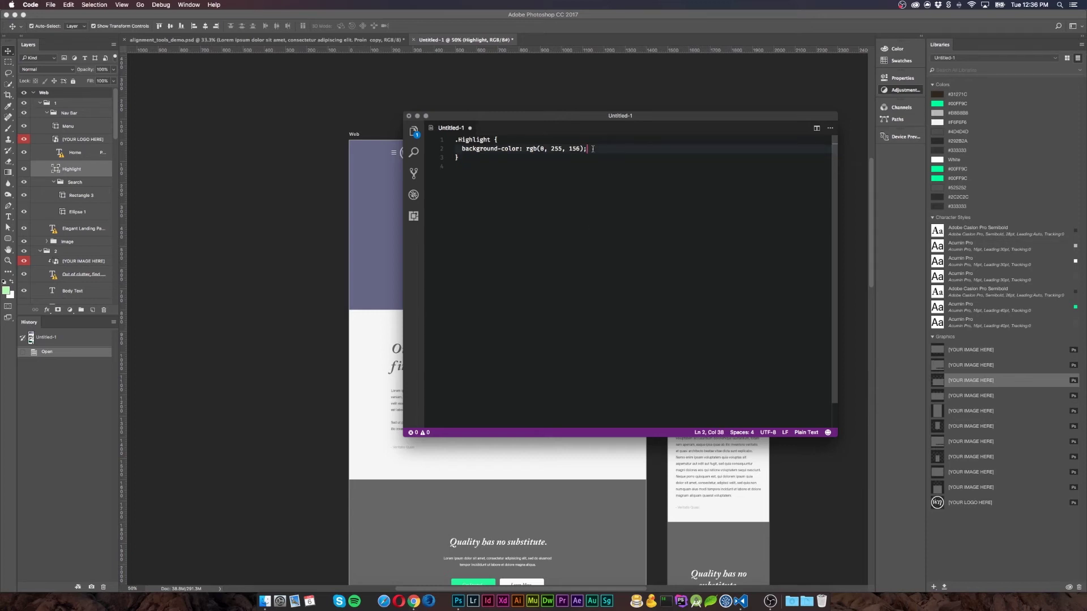